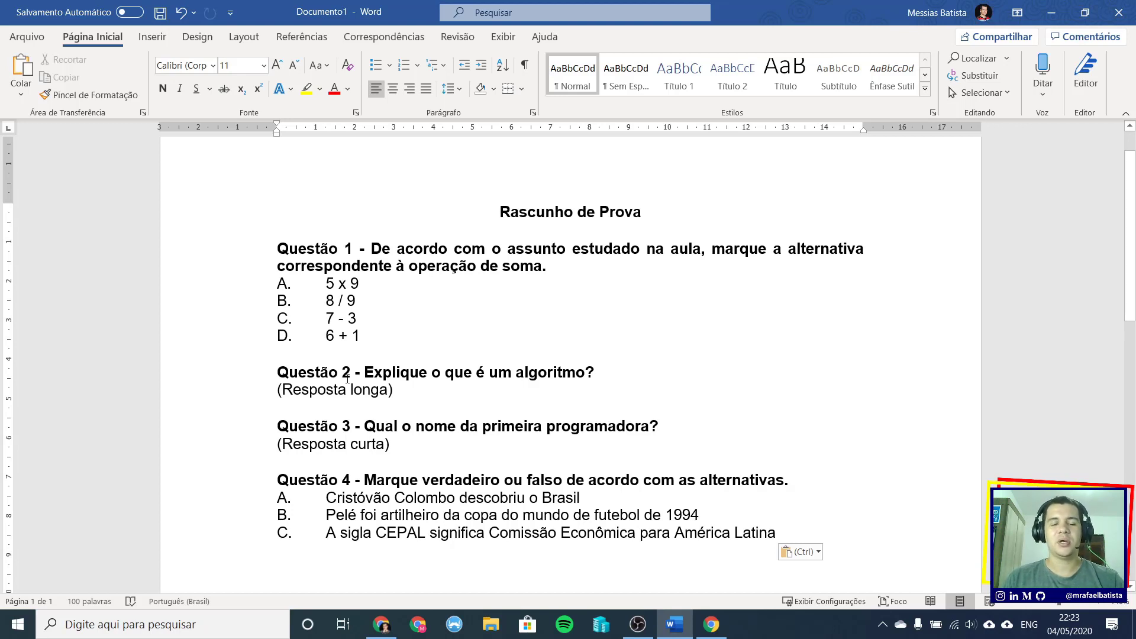
- Deselect the question 3 note in the Word draft and minimize Word to reveal the form editor
triple_click(396, 444)
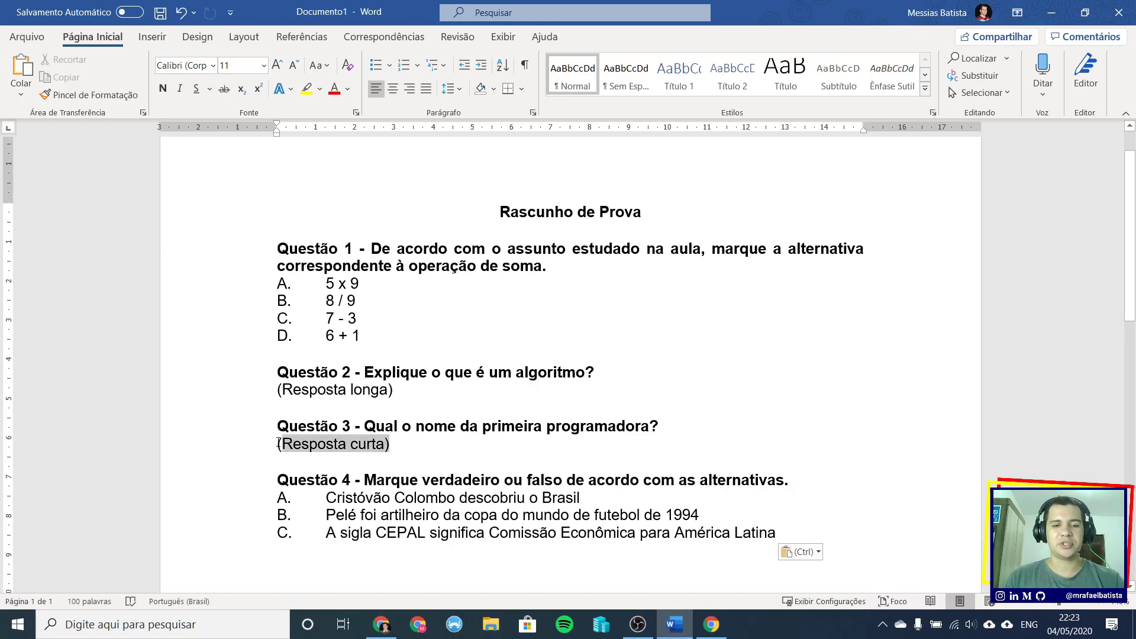
click(516, 430)
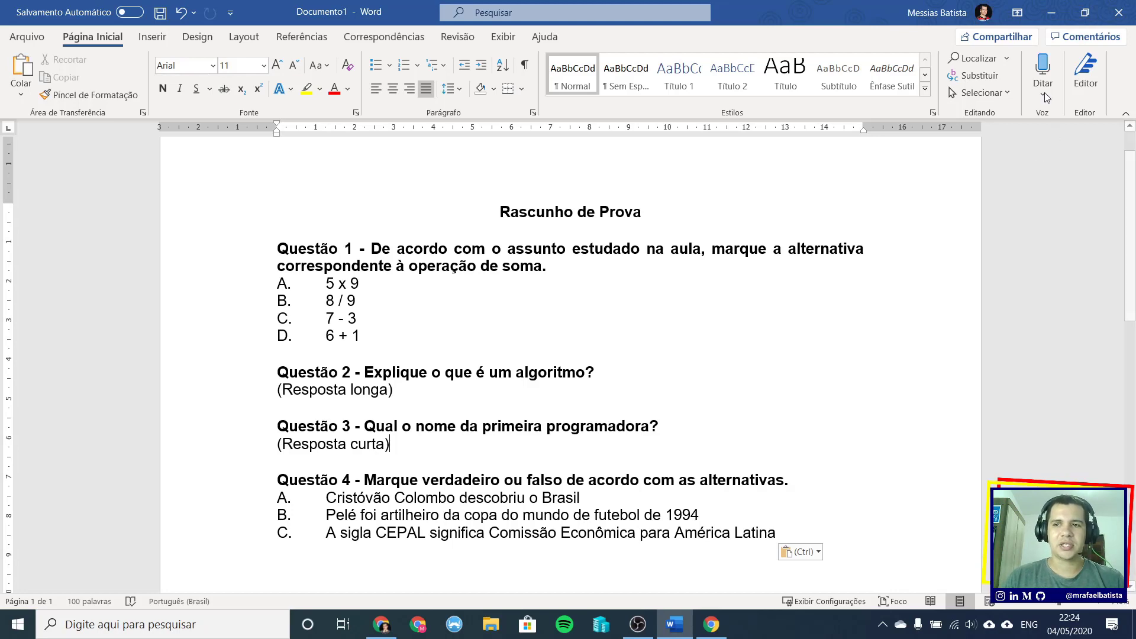
click(1051, 13)
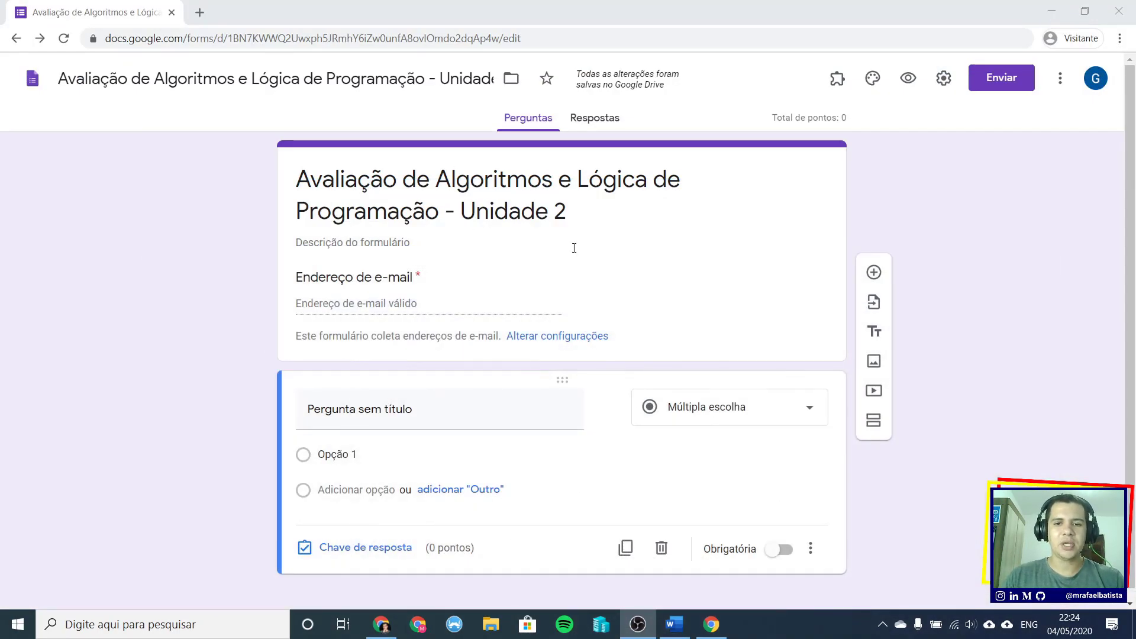
click(689, 216)
click(511, 398)
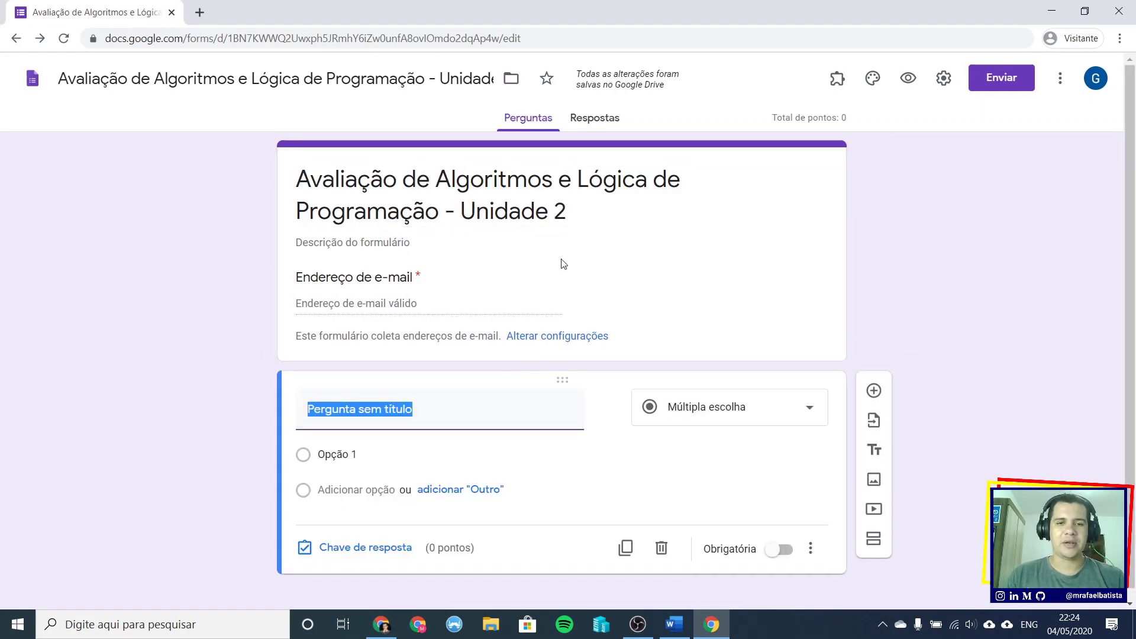
click(449, 241)
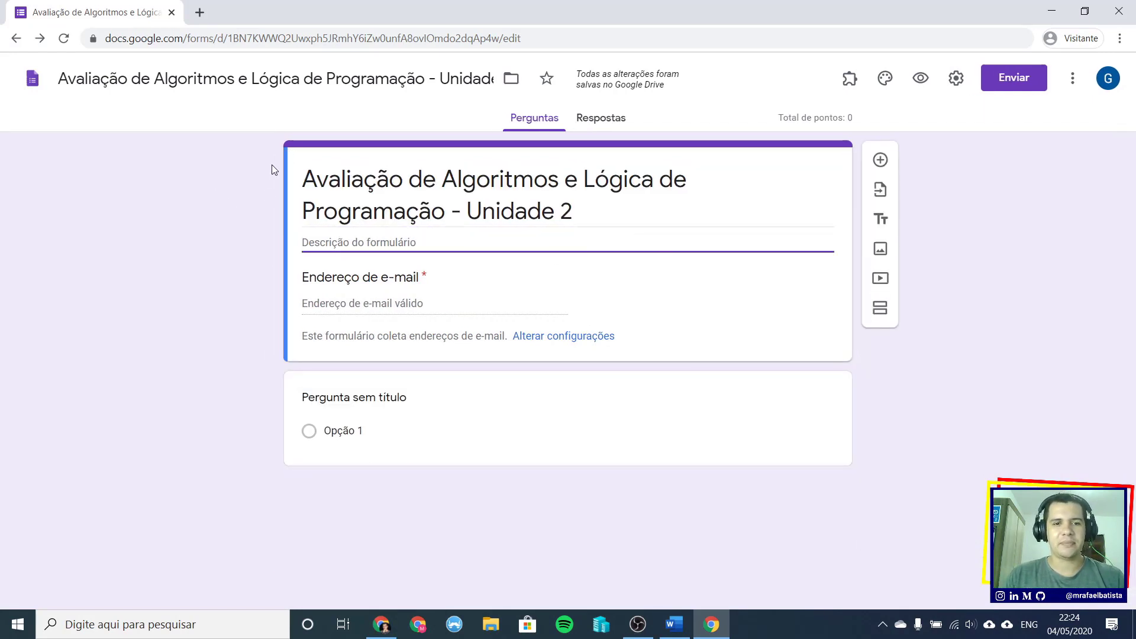
click(289, 397)
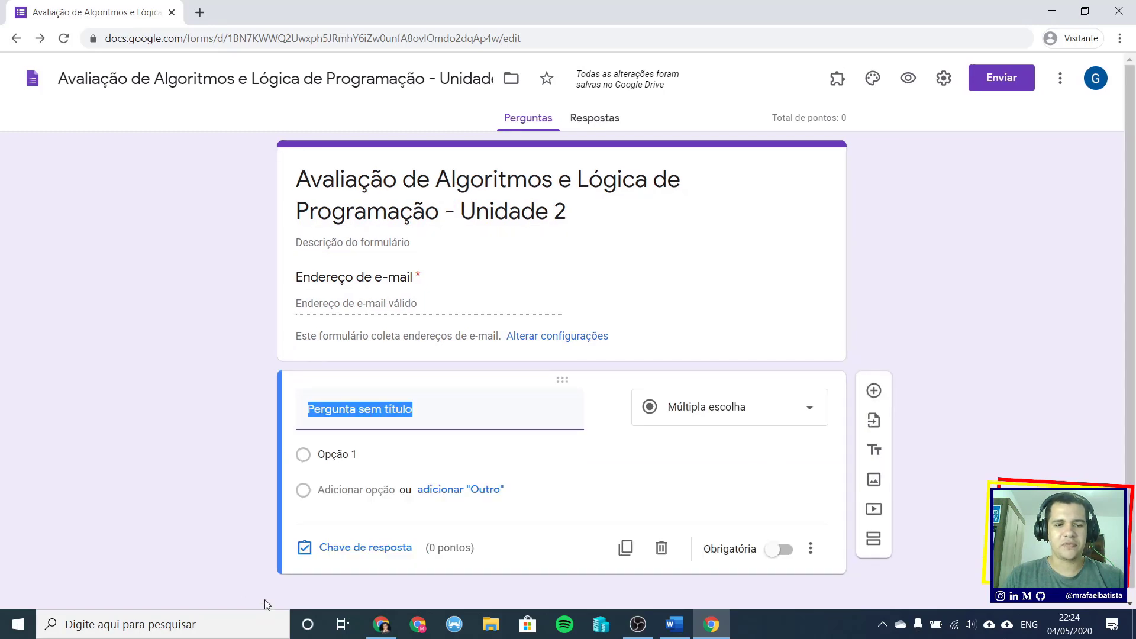
click(294, 184)
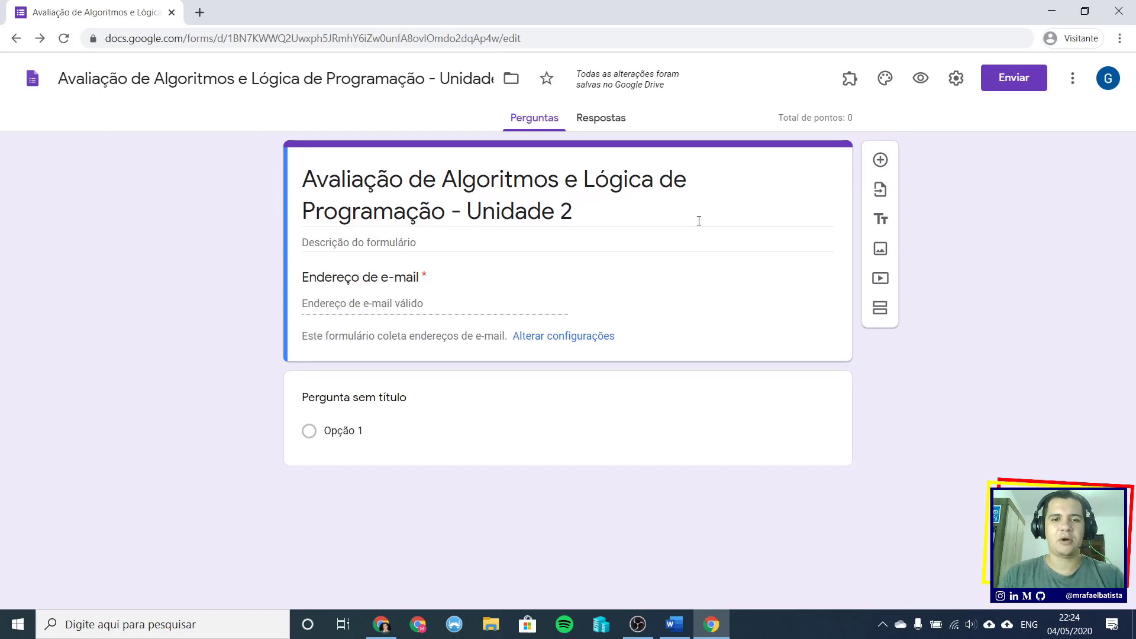
triple_click(526, 171)
drag(577, 210, 307, 180)
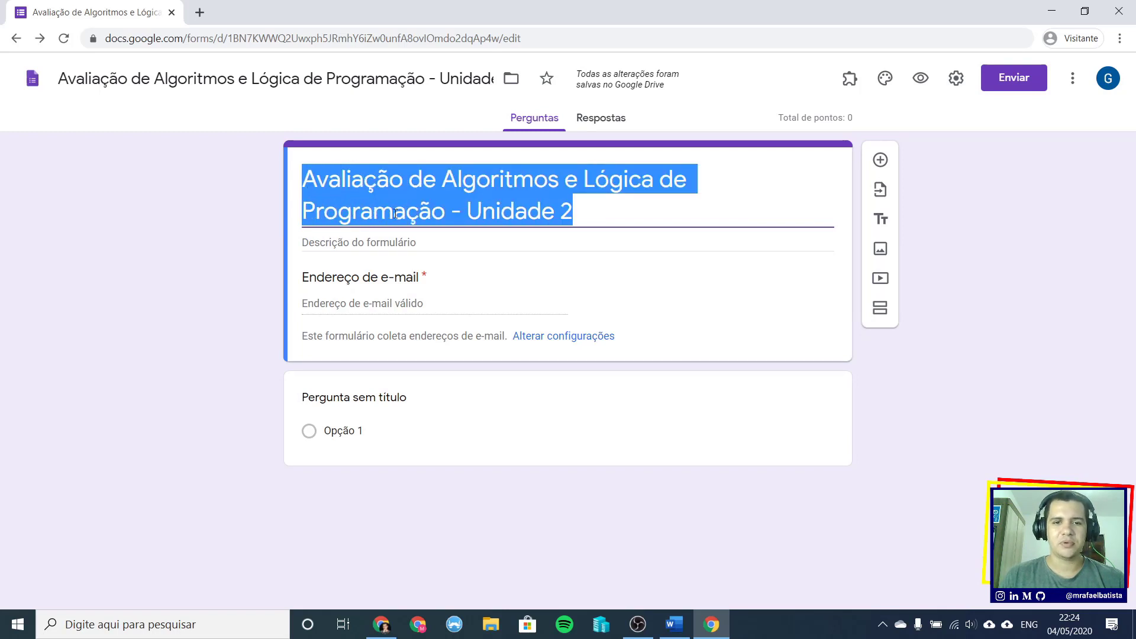
click(250, 79)
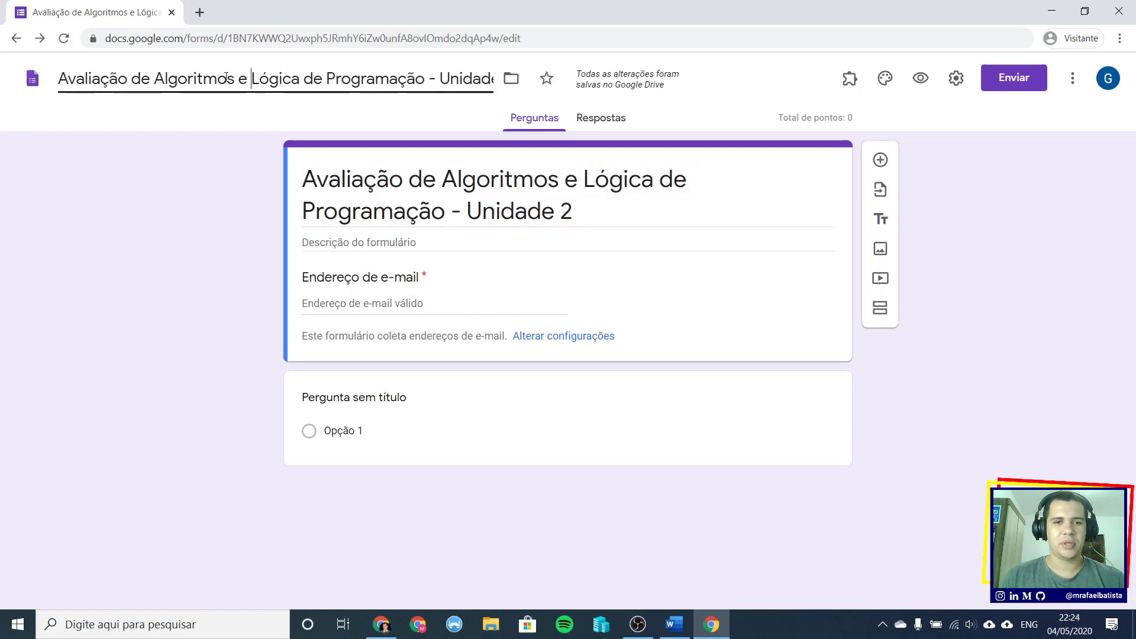
triple_click(227, 78)
click(494, 205)
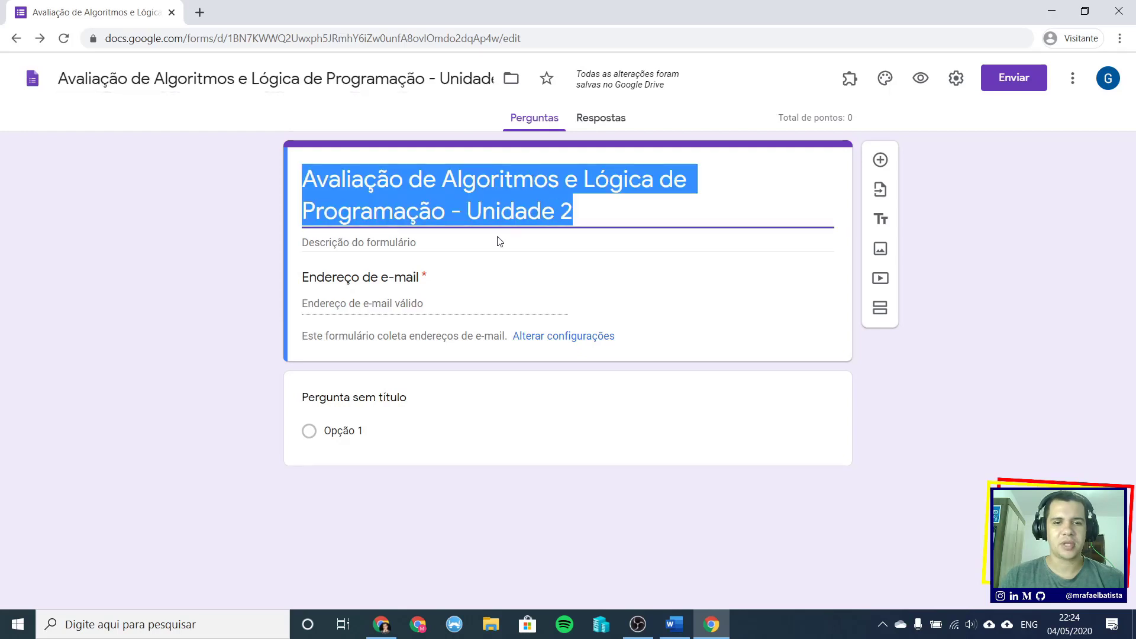
click(386, 242)
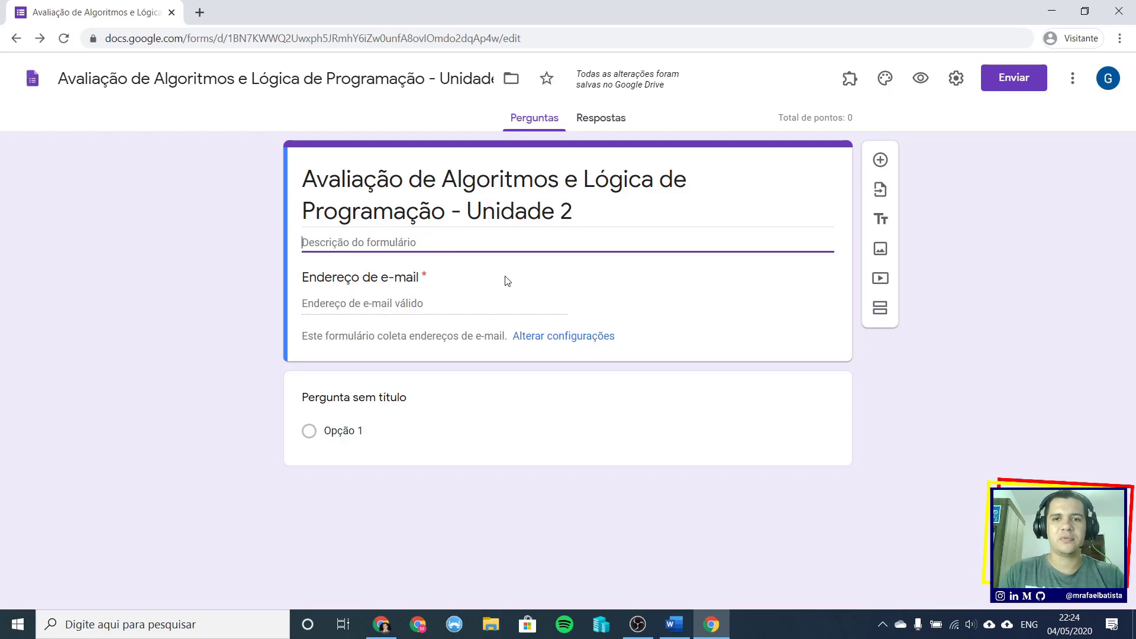
- Write the two-line description 'Horário inicial: 19:00 h' and 'Horário final: 20:30 h'
text(Horário)
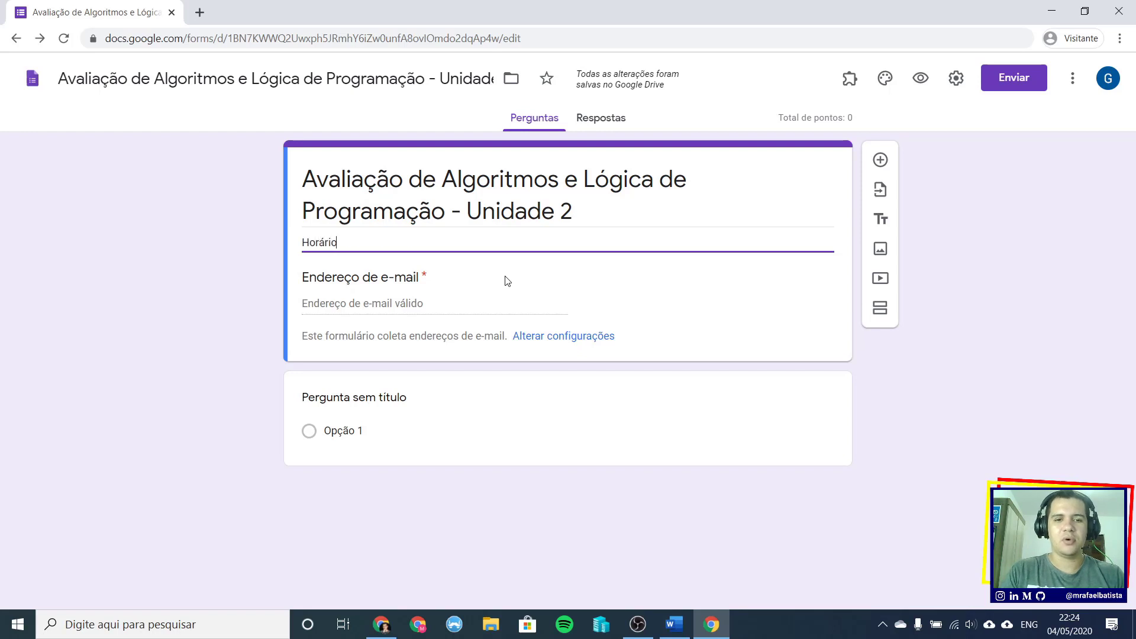
text( inicial:)
key(Return)
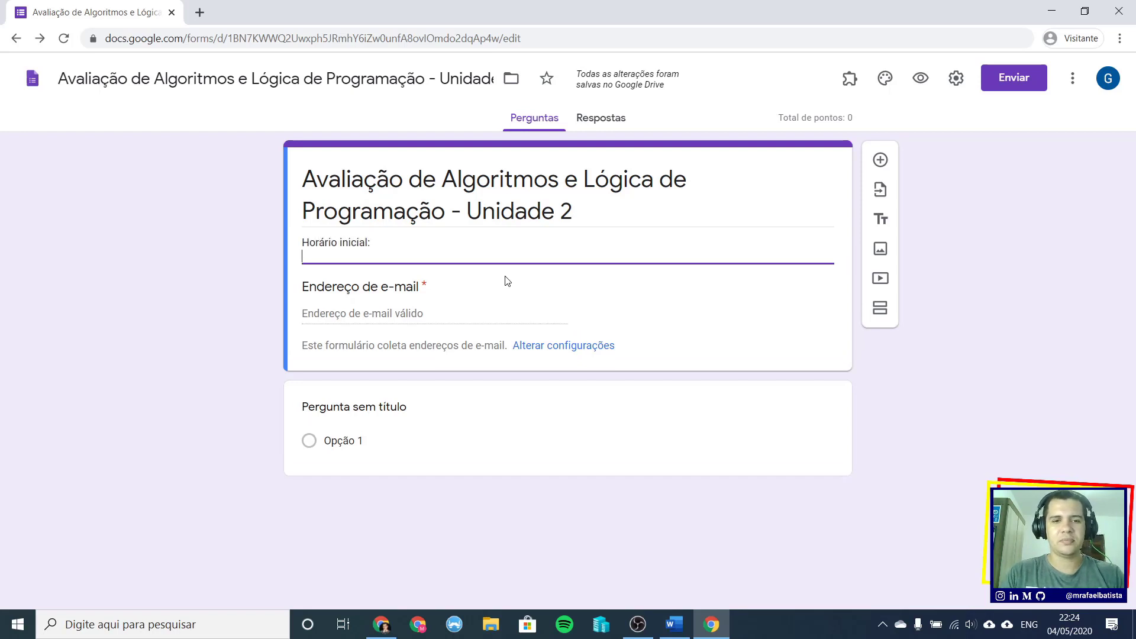
text(Horário)
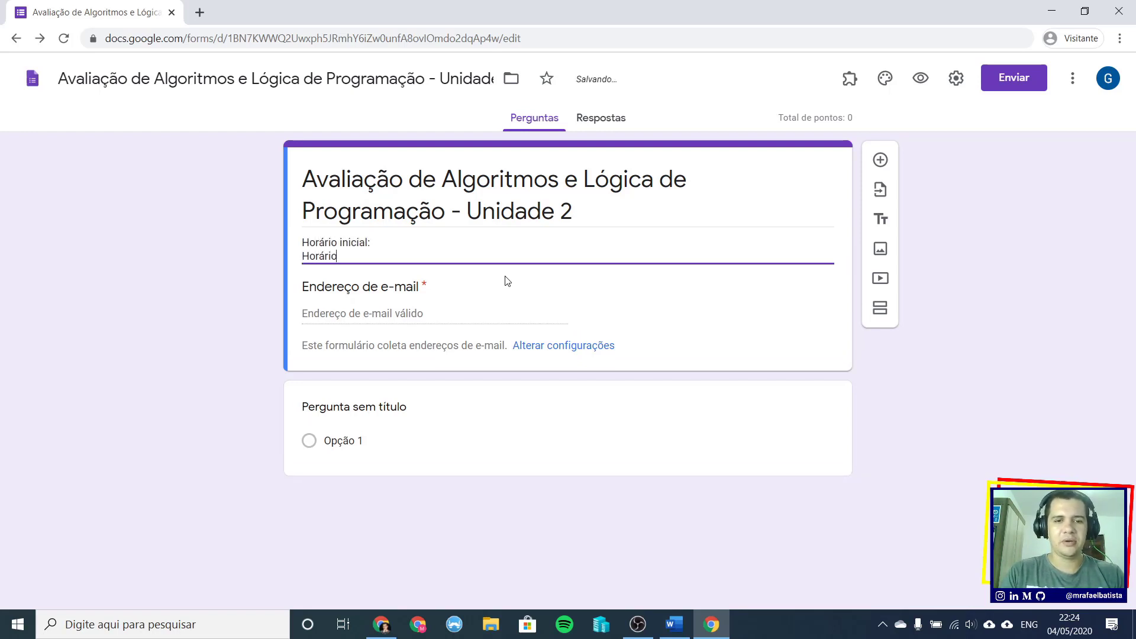
text( final:)
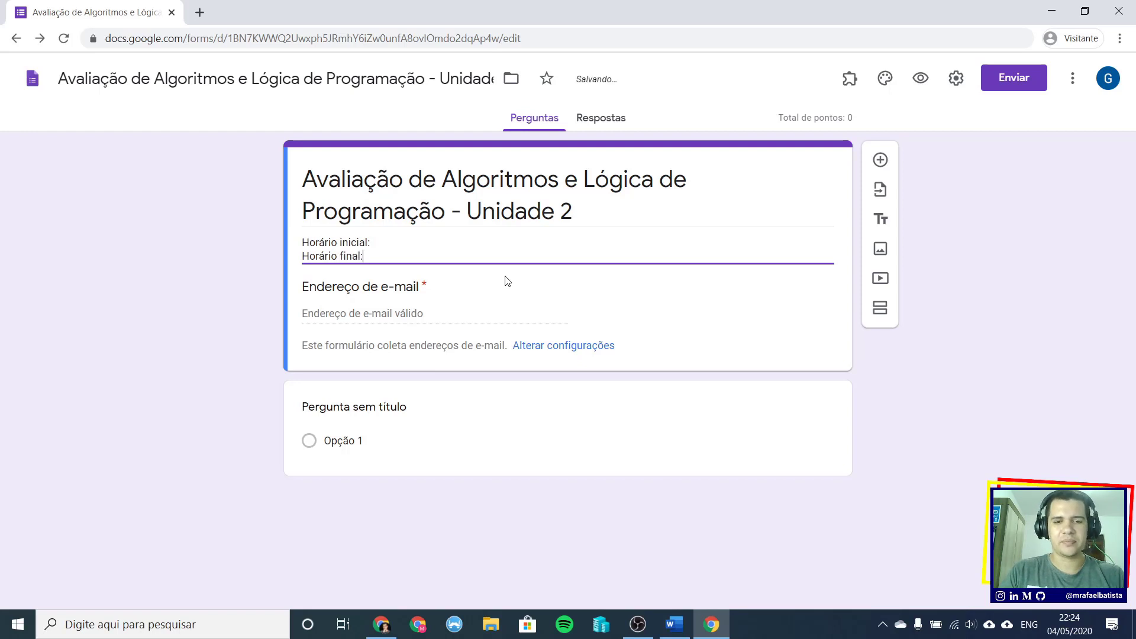
key(Up)
key(Right)
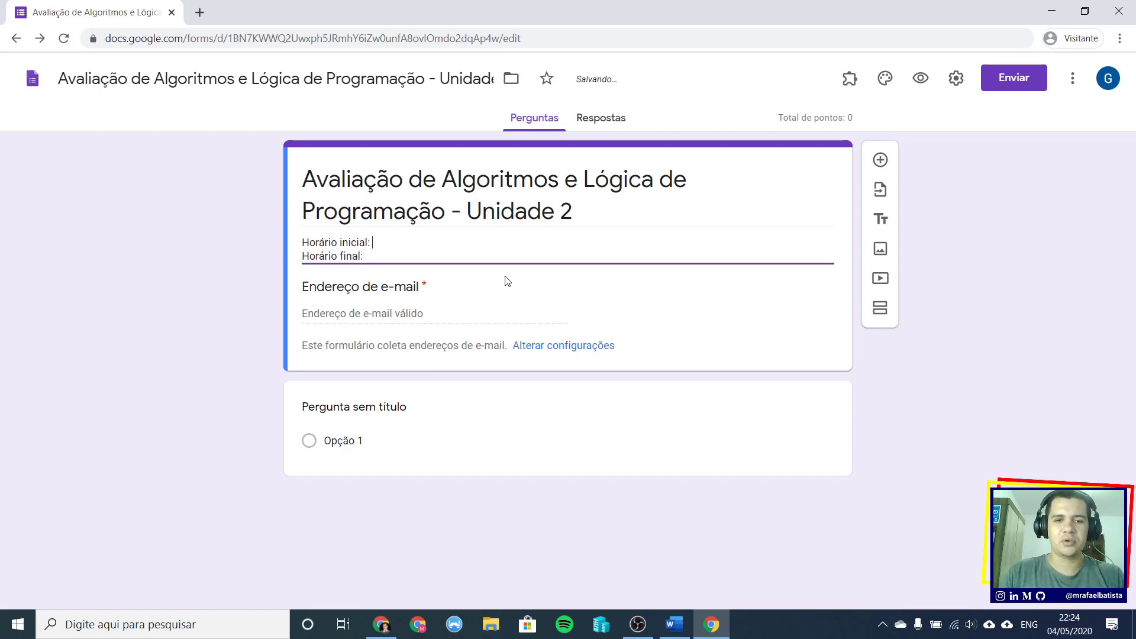
text(19:)
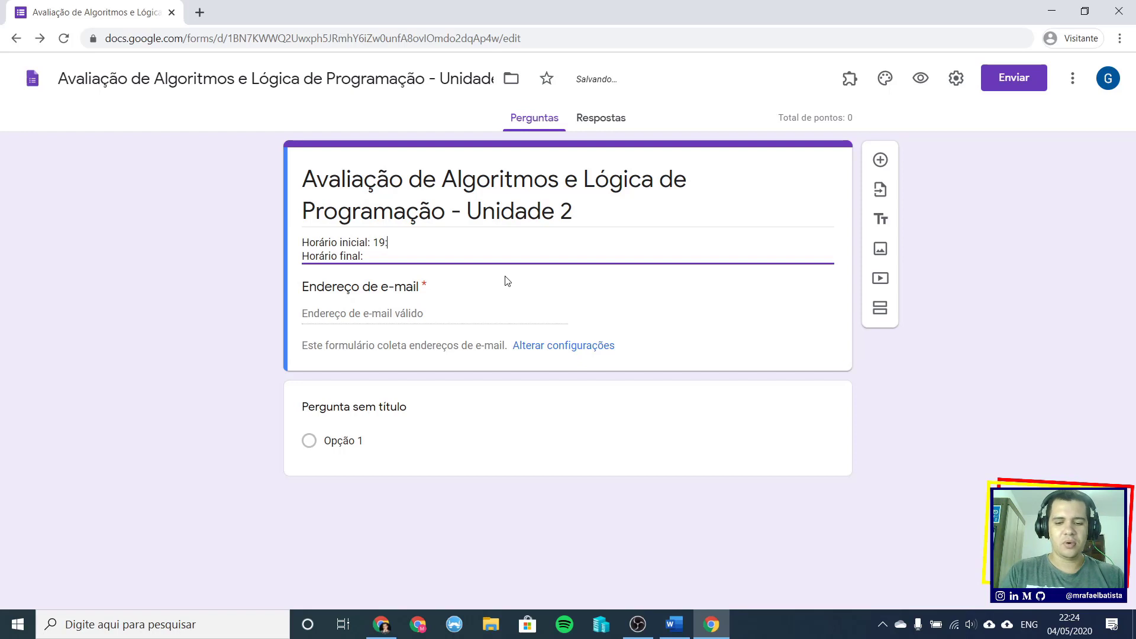
text(00 h)
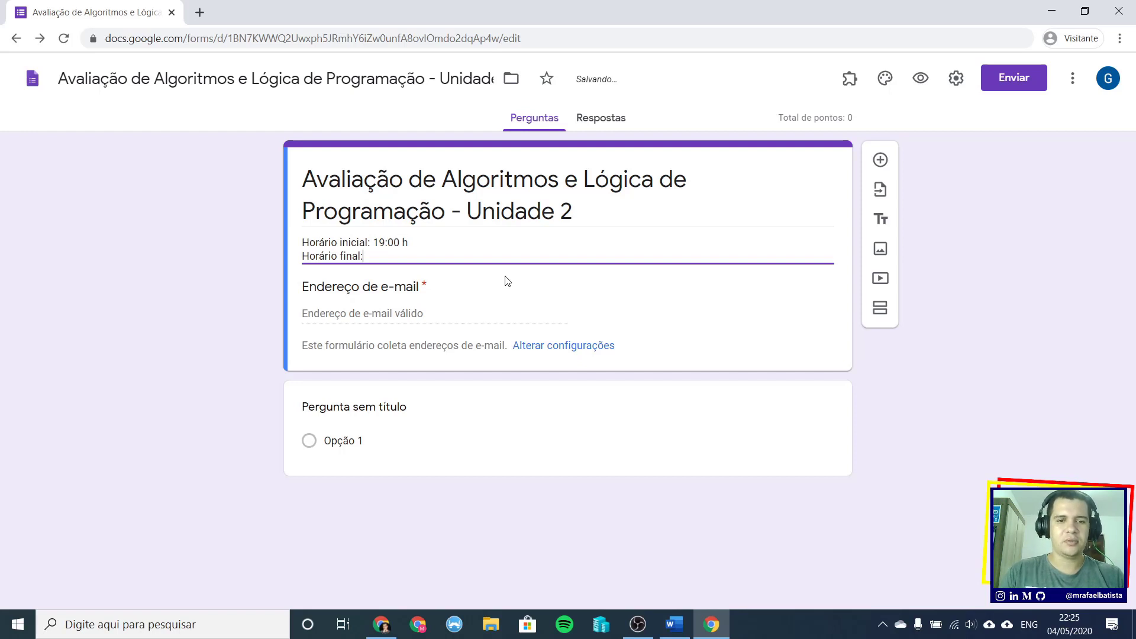
text( 20)
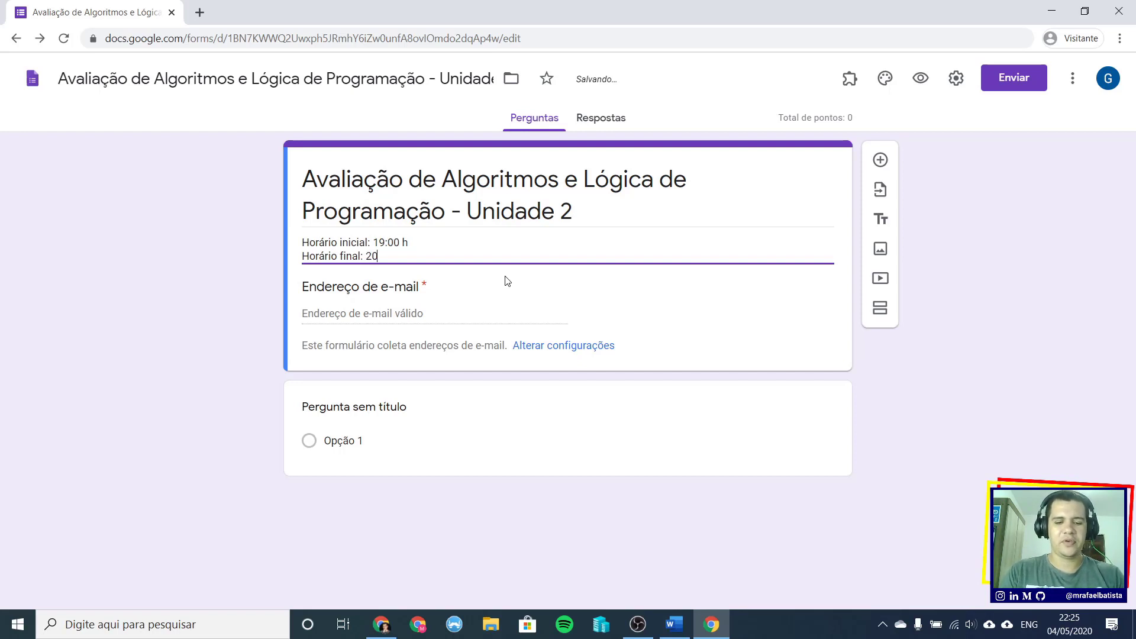
text(:00)
key(BackSpace)
key(BackSpace)
text(30)
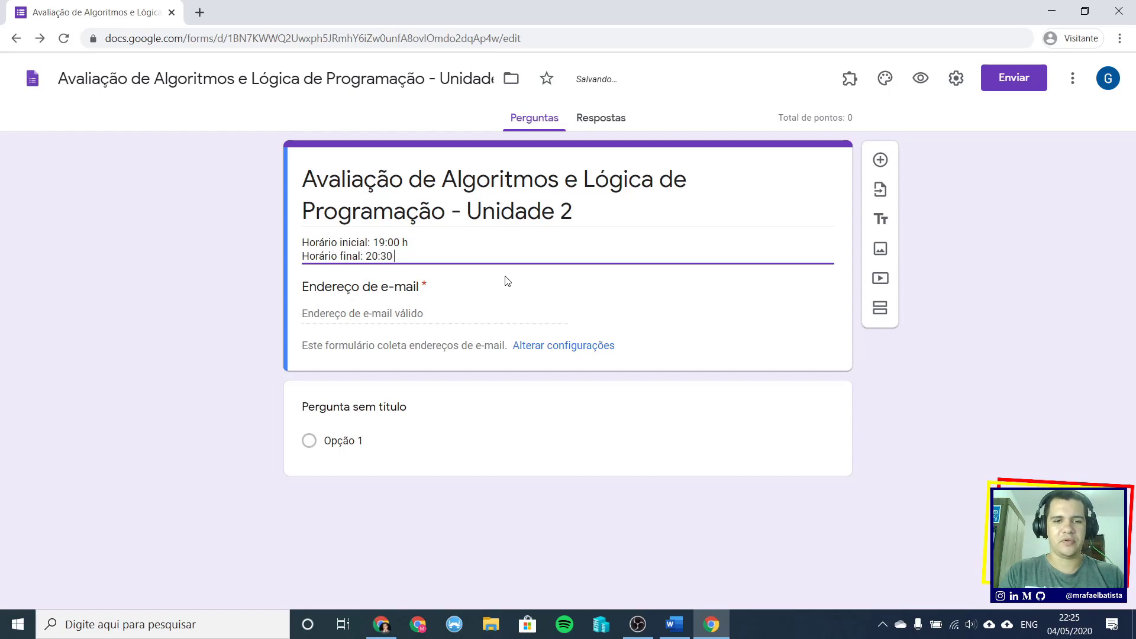
text( h)
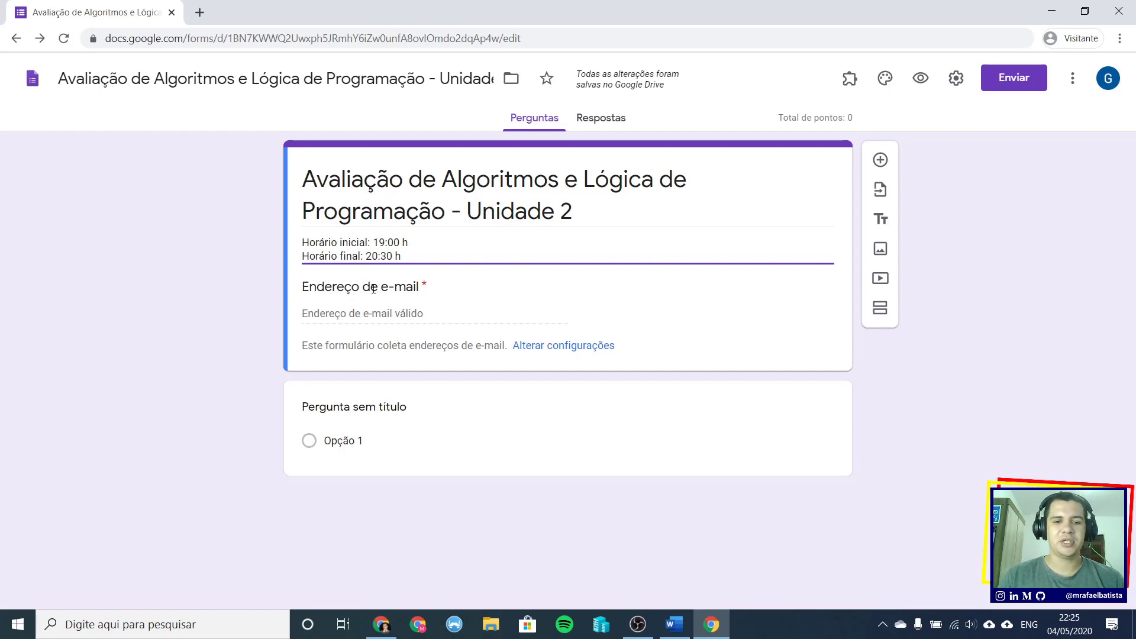
- Finish the description and insert a blank multiple-choice question right below the header card
click(674, 310)
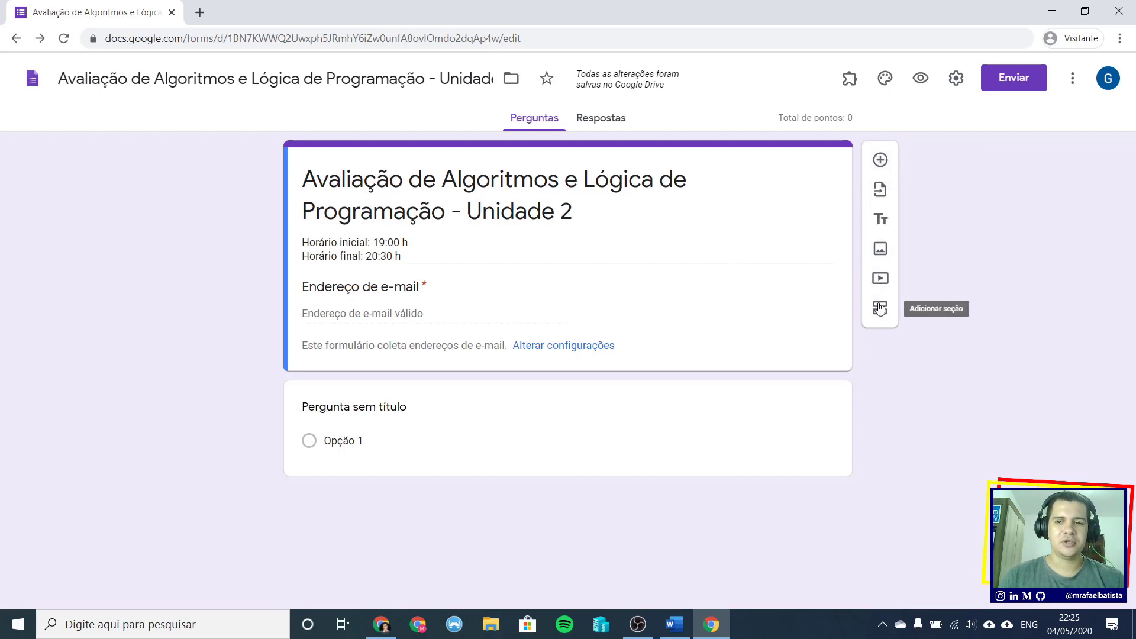
click(823, 393)
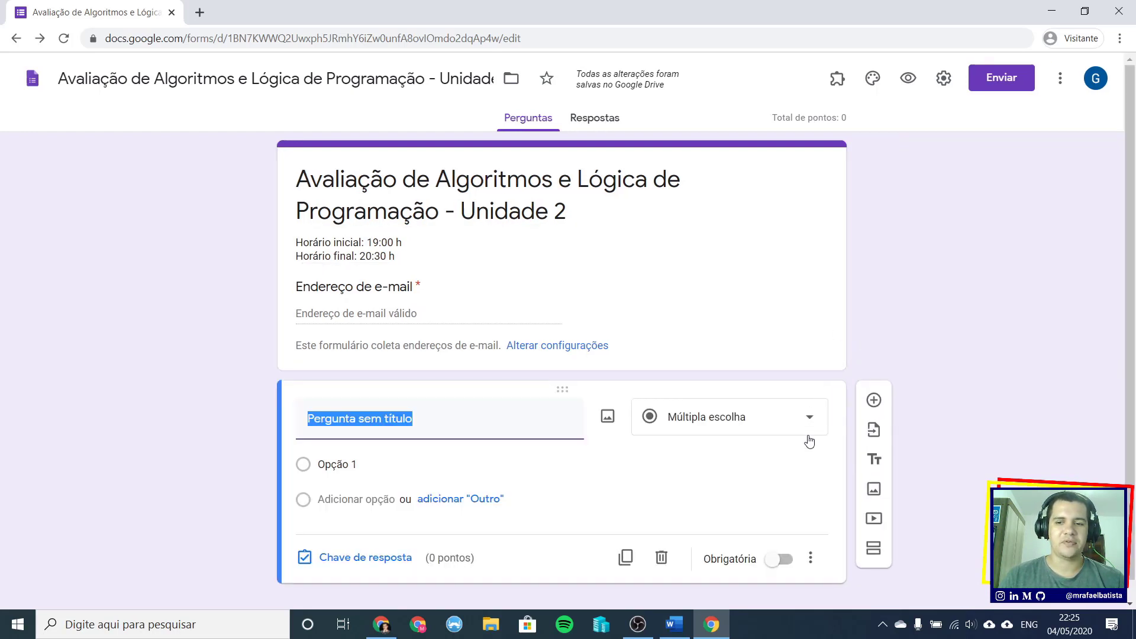
click(811, 327)
click(812, 408)
click(819, 304)
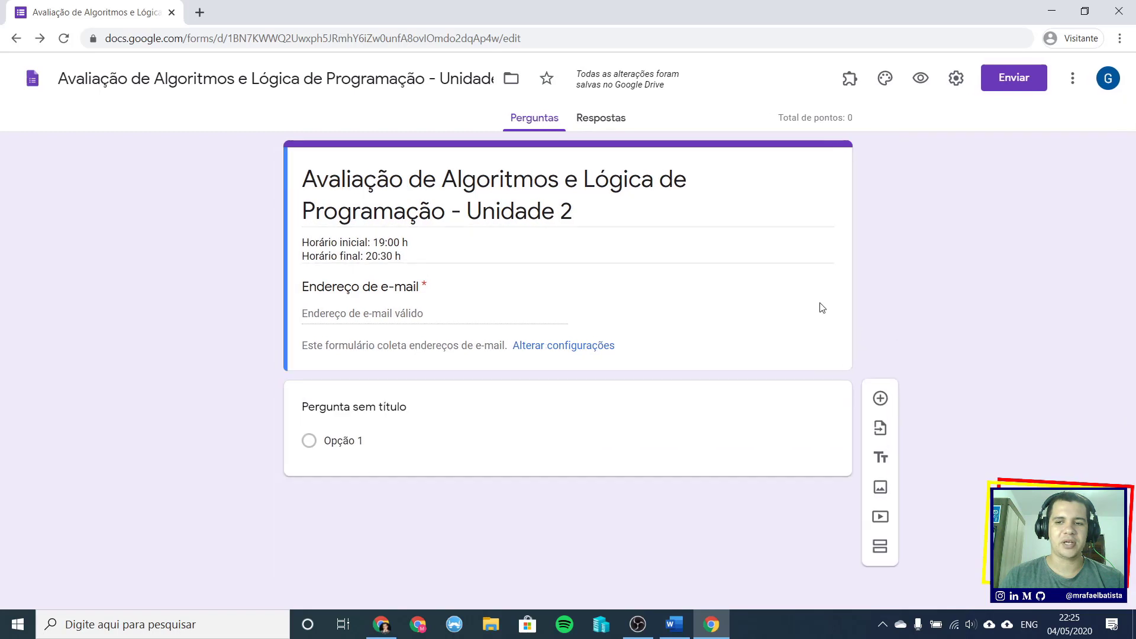
click(824, 404)
click(829, 282)
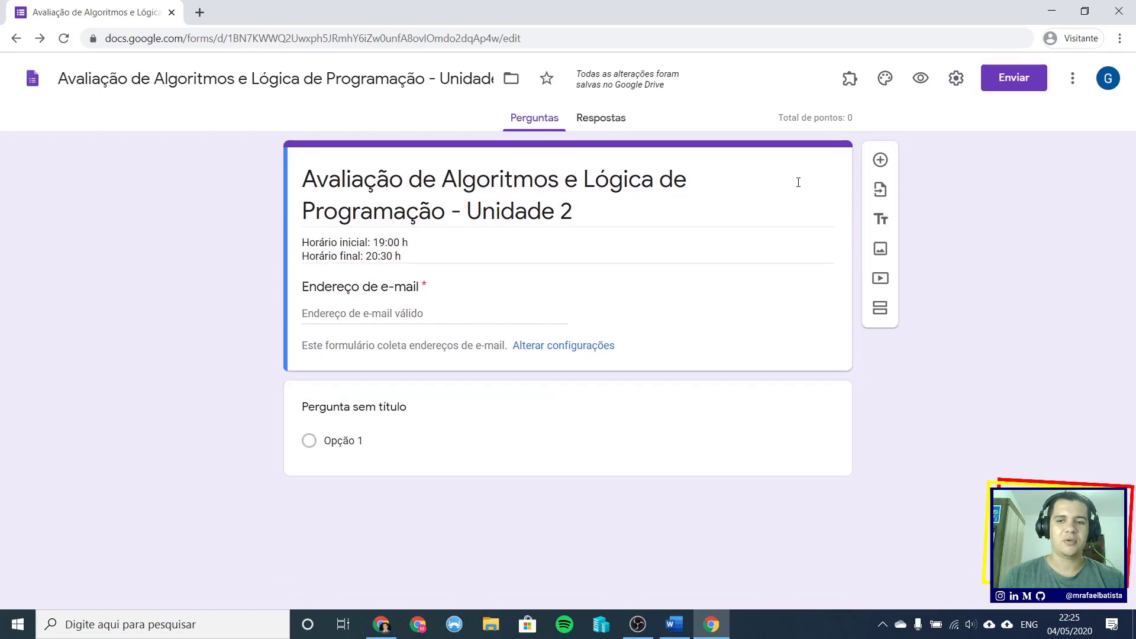
click(882, 160)
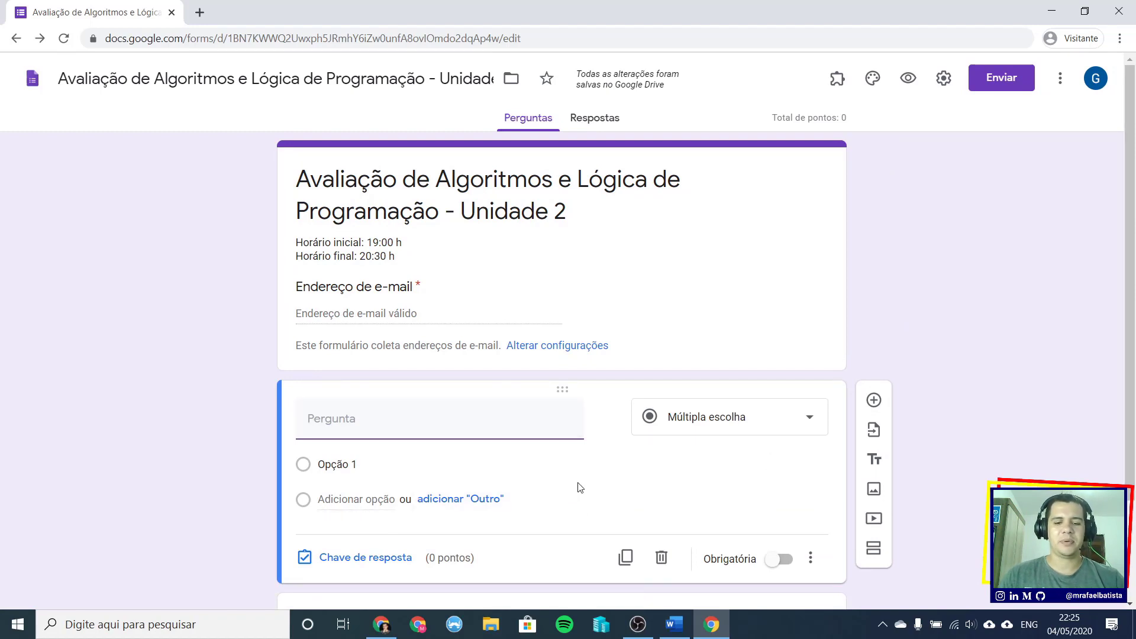
- Title the new question 'Nome completo' and switch on Obrigatória
text(Nome)
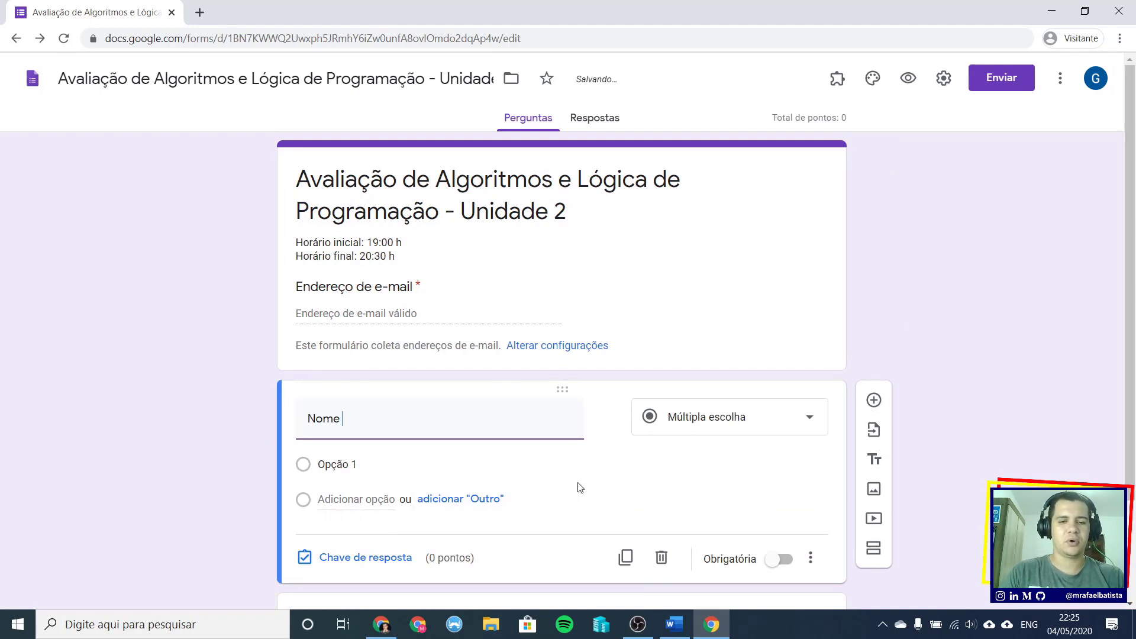
text( completo)
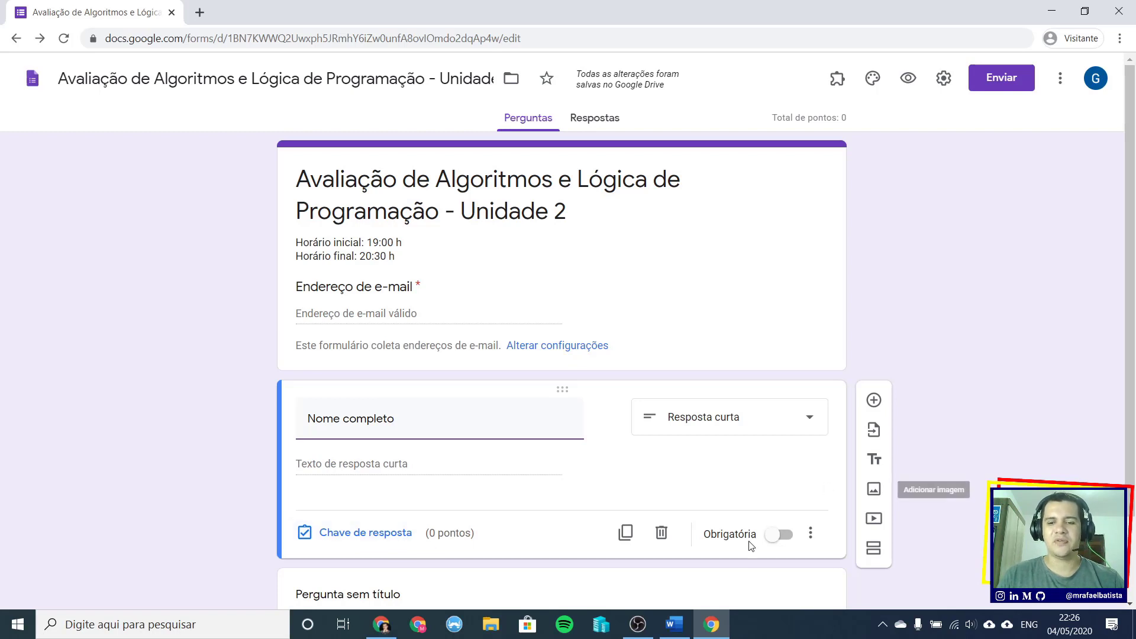
click(788, 543)
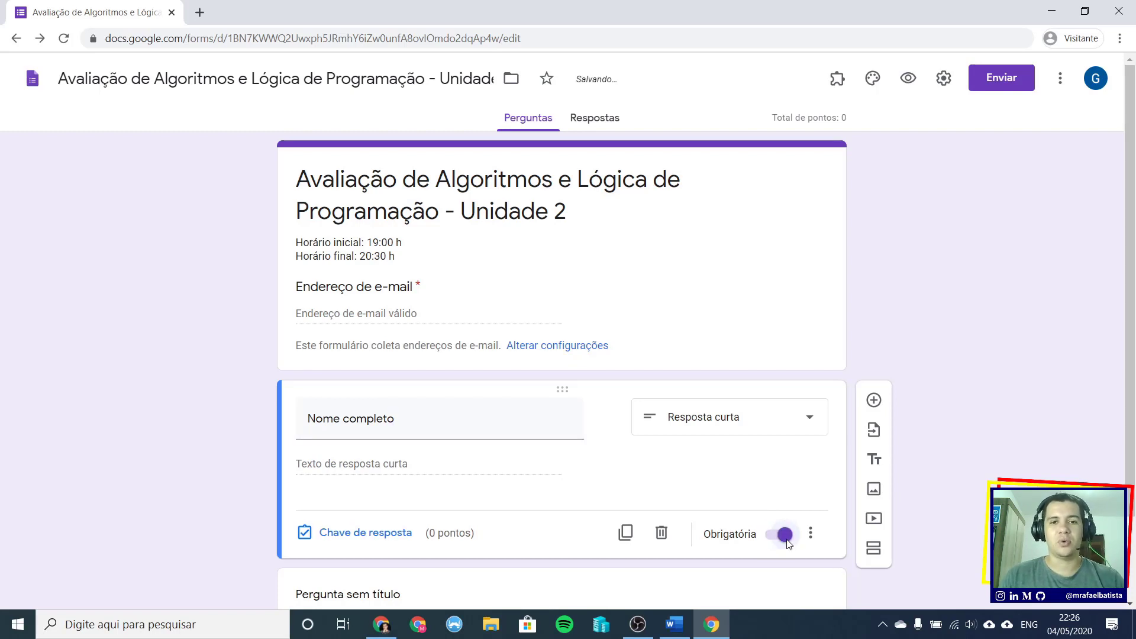
scroll(421, 290, down, 1)
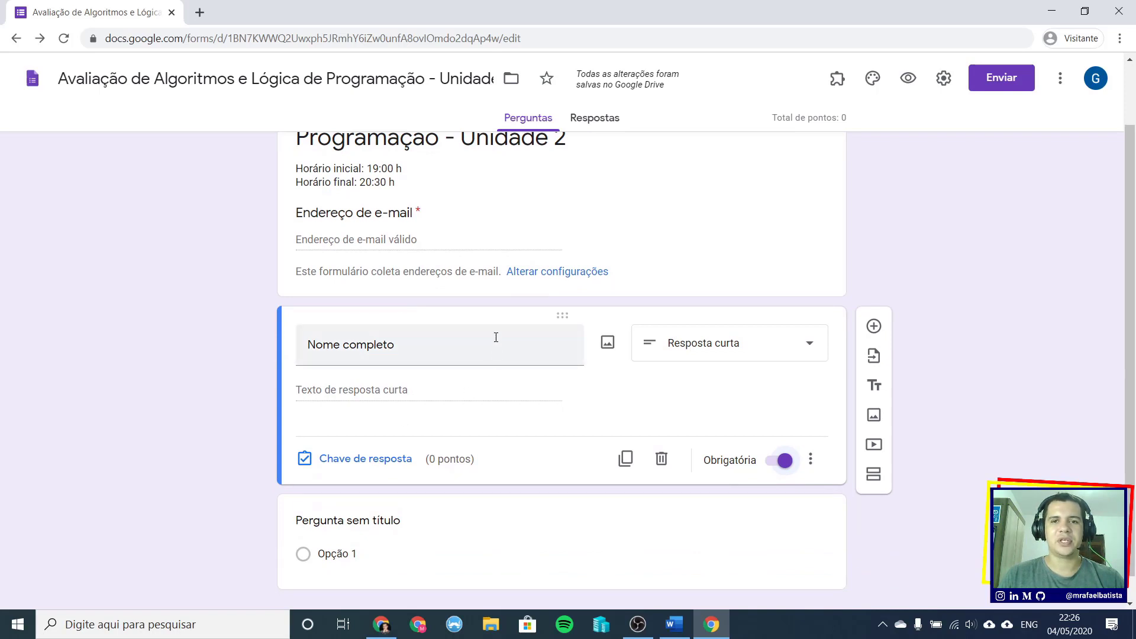
- Add a new section and rename it 'Questões da Prova'
click(874, 475)
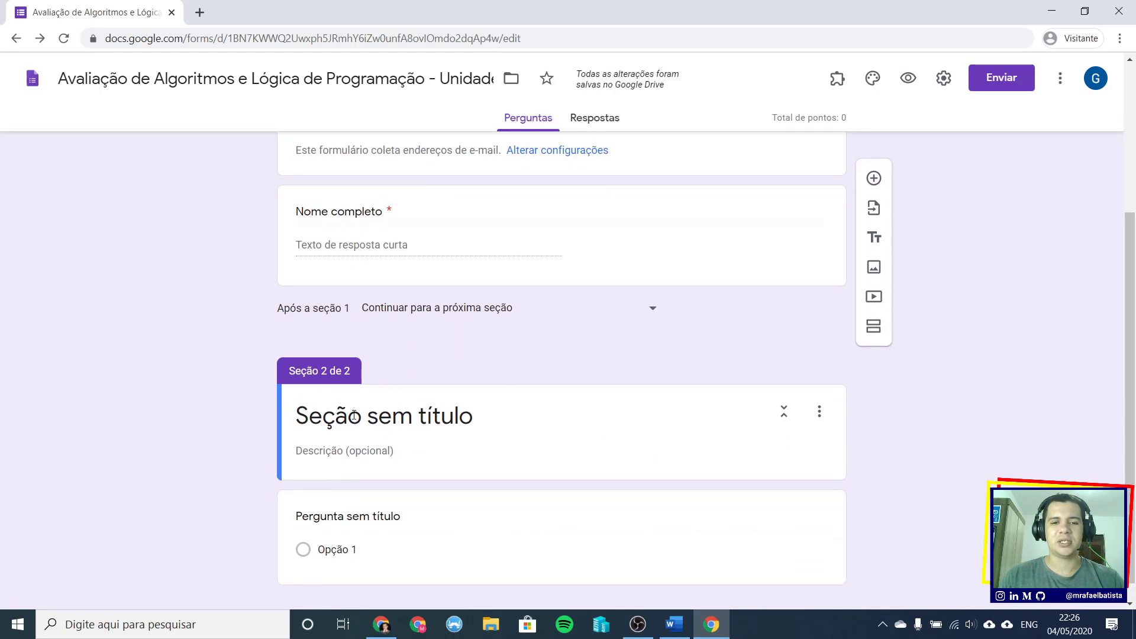
click(420, 420)
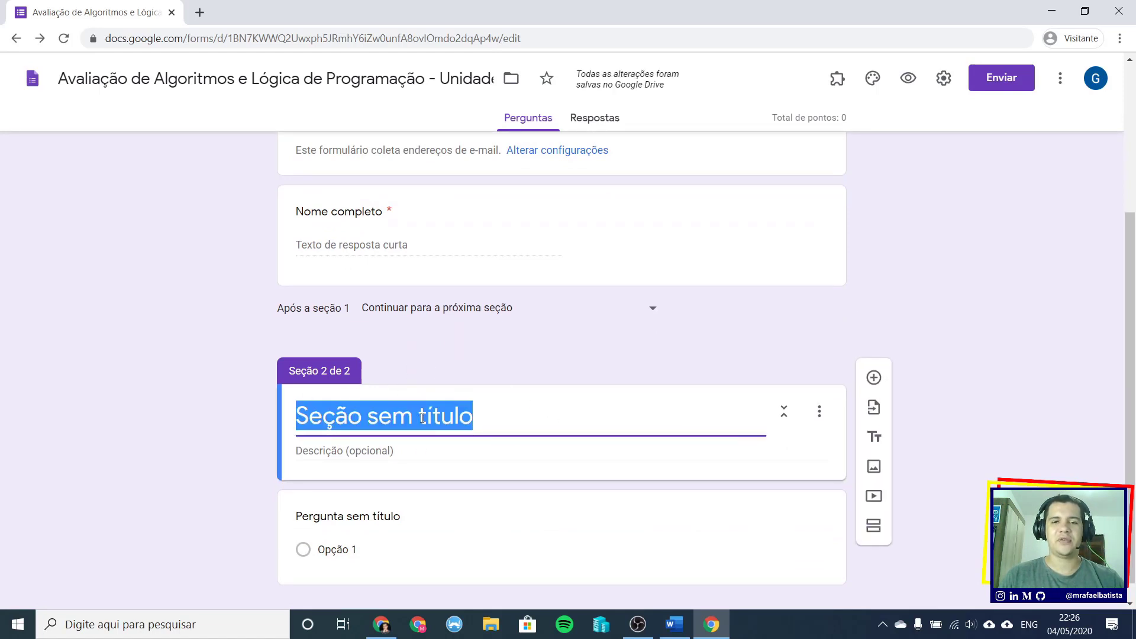
text(Q)
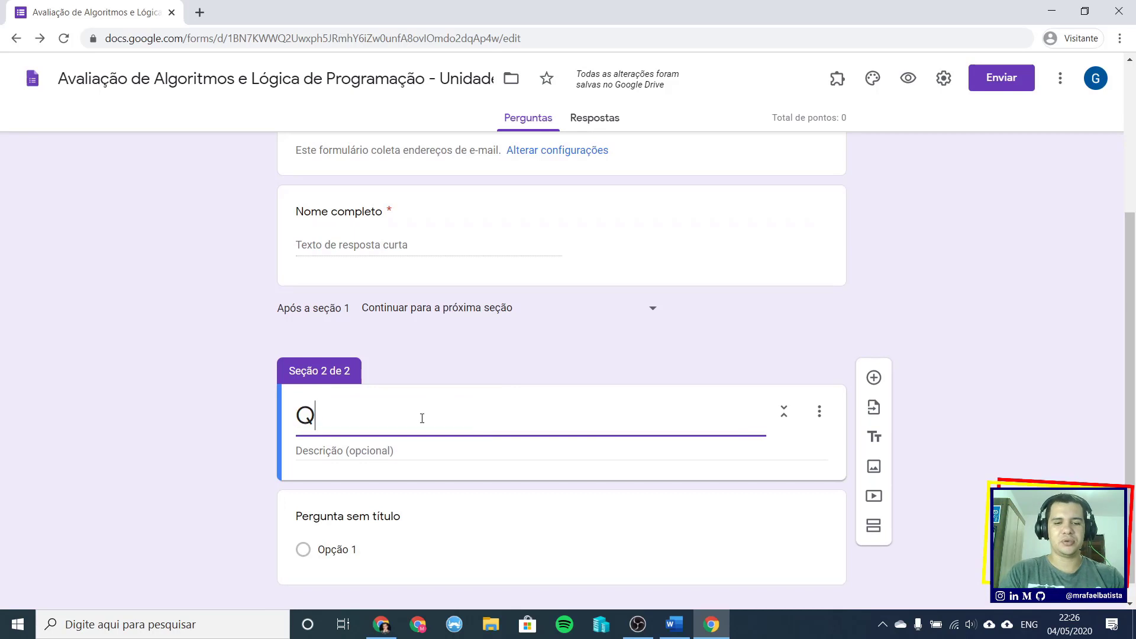
text(uestões da Prova)
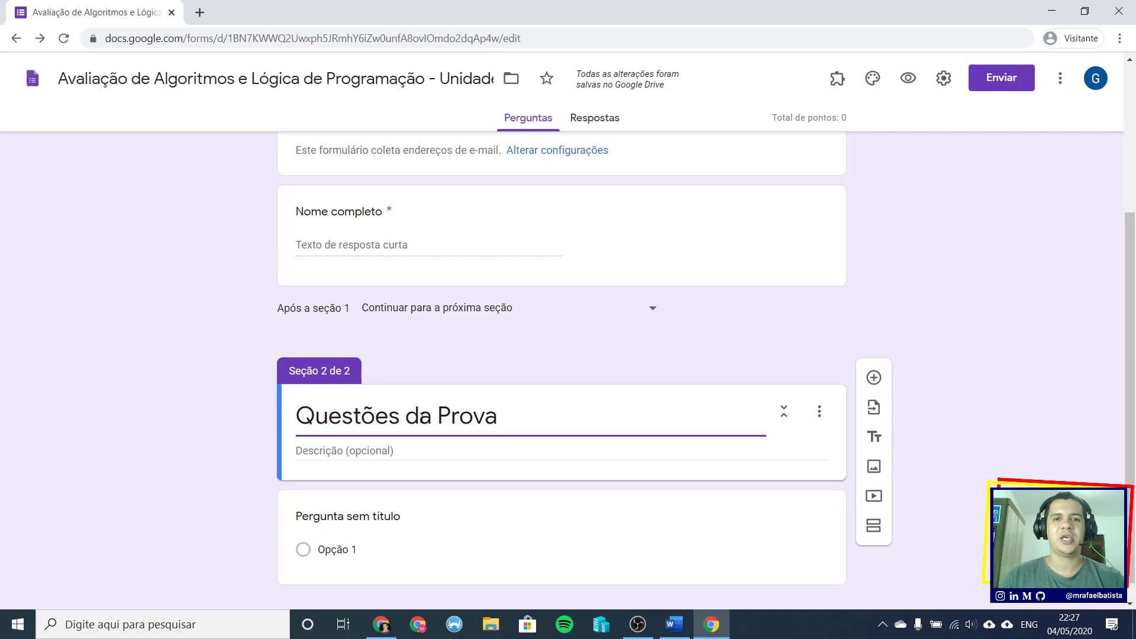
scroll(428, 403, down, 1)
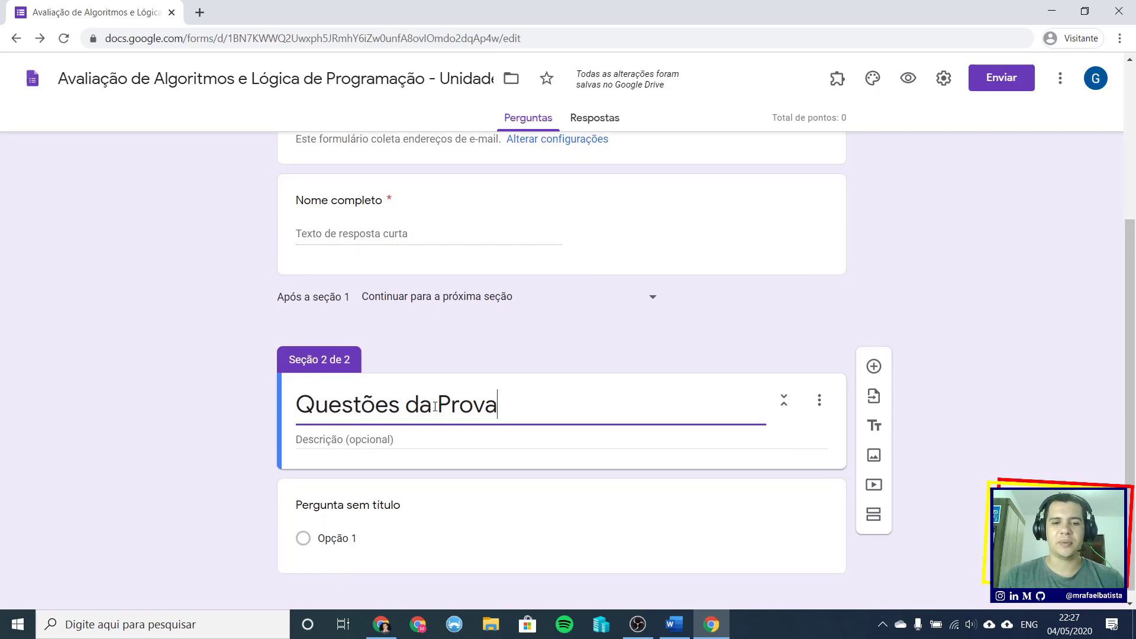
click(418, 430)
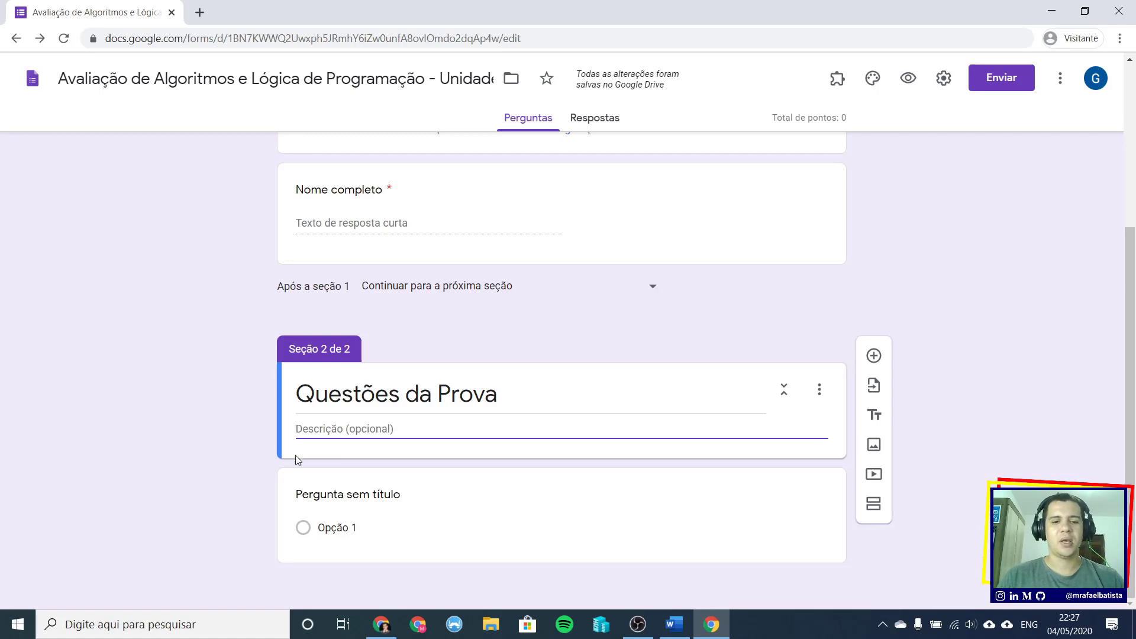
- Select the full title text of the untitled question in the new section
click(407, 504)
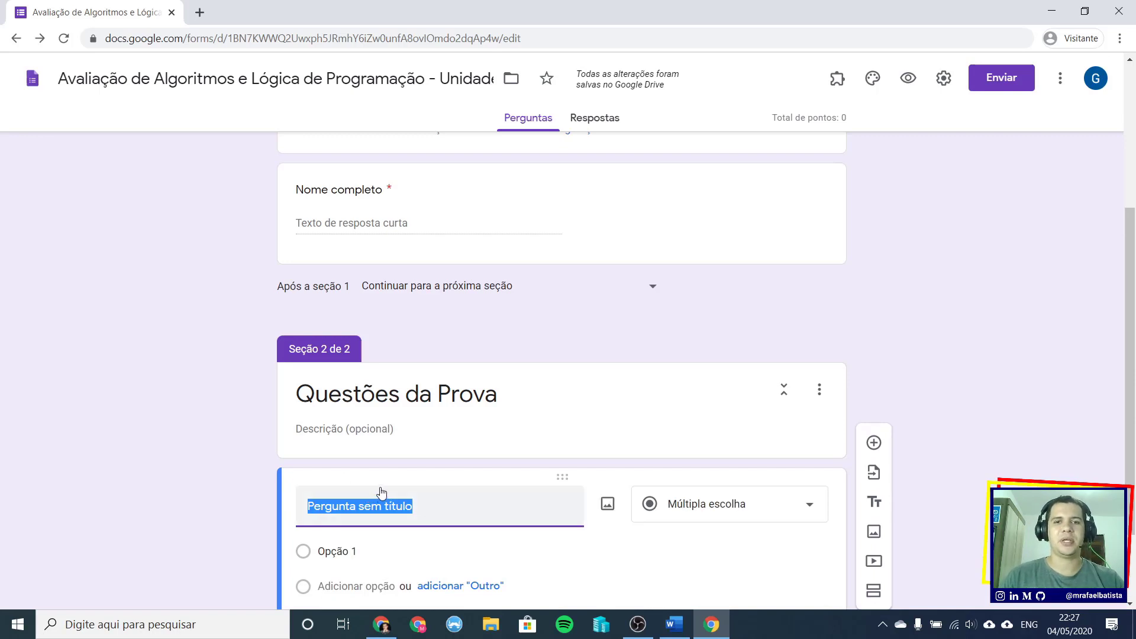
scroll(382, 493, down, 2)
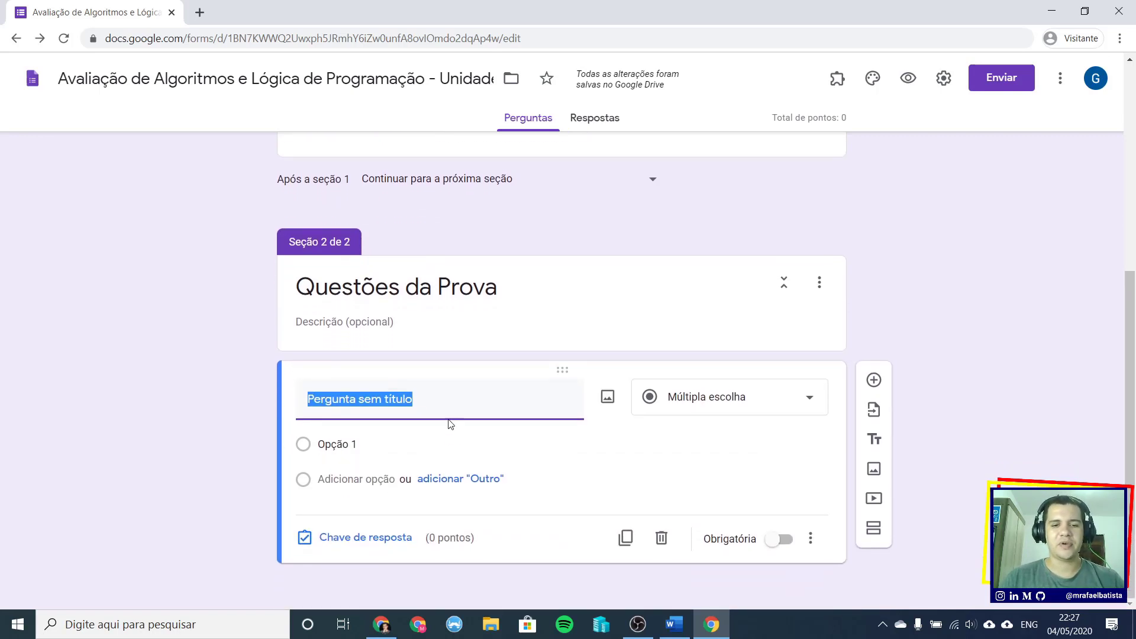
click(476, 402)
triple_click(445, 404)
click(492, 411)
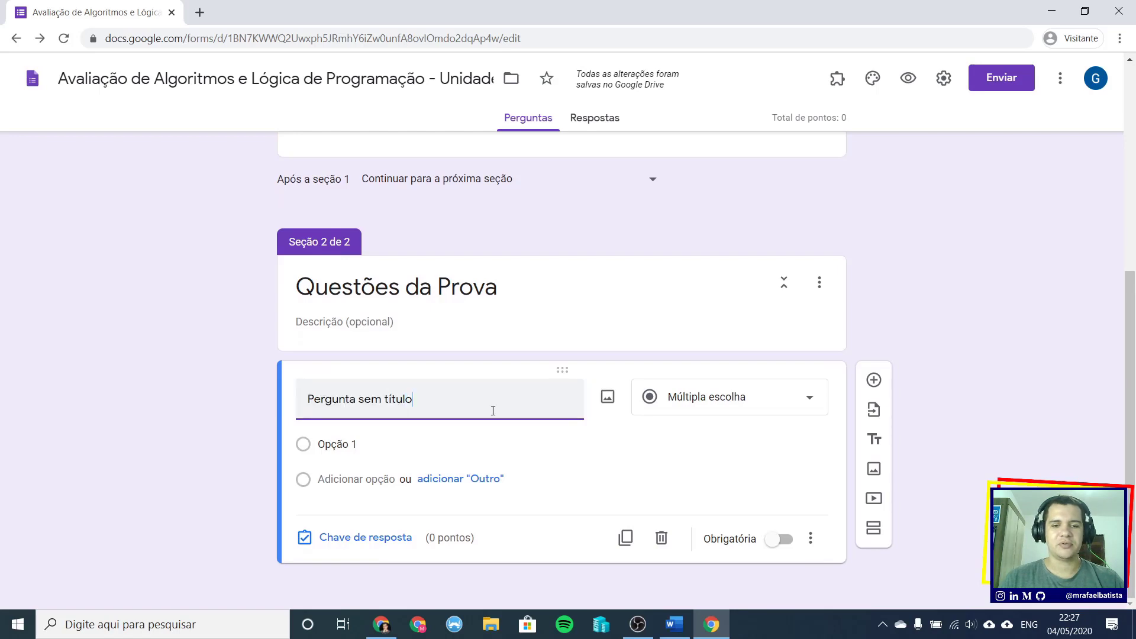
drag(492, 411, 295, 407)
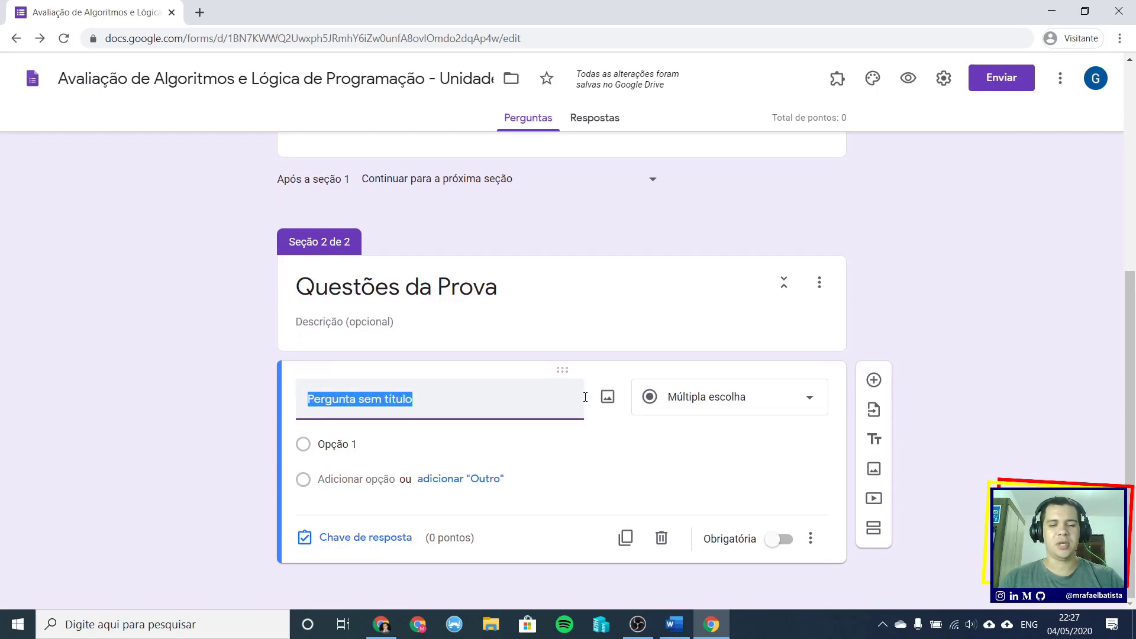
- Paste Questão 1's sum-operation text from Word as an unformatted title, keeping Múltipla escolha
key(alt+Tab)
key(alt+Tab)
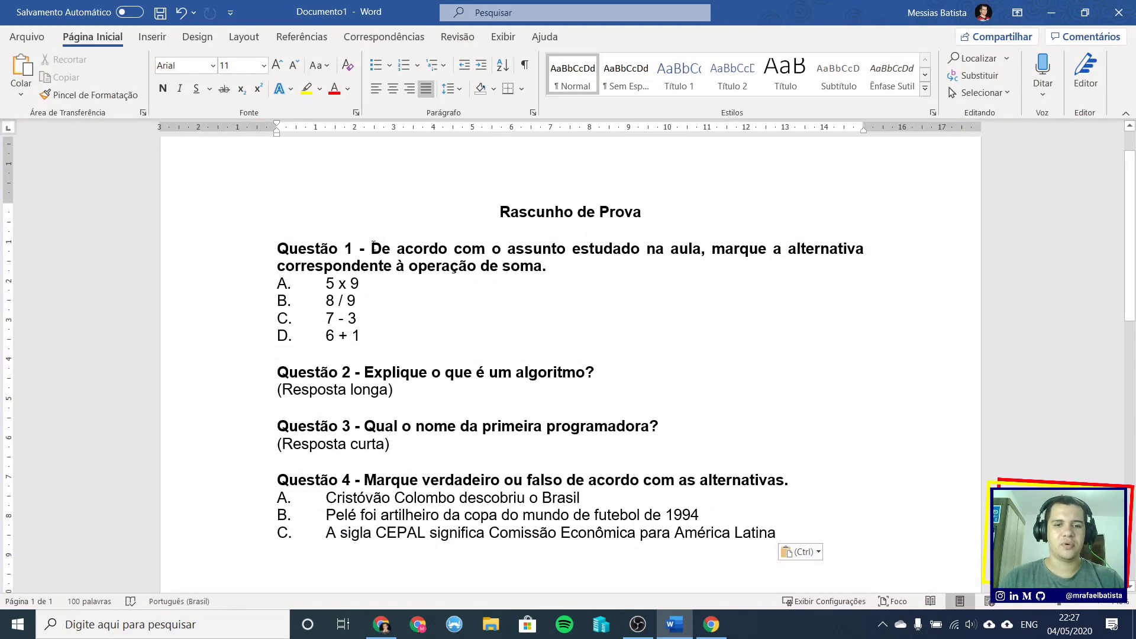
drag(374, 245, 549, 270)
key(ctrl+c)
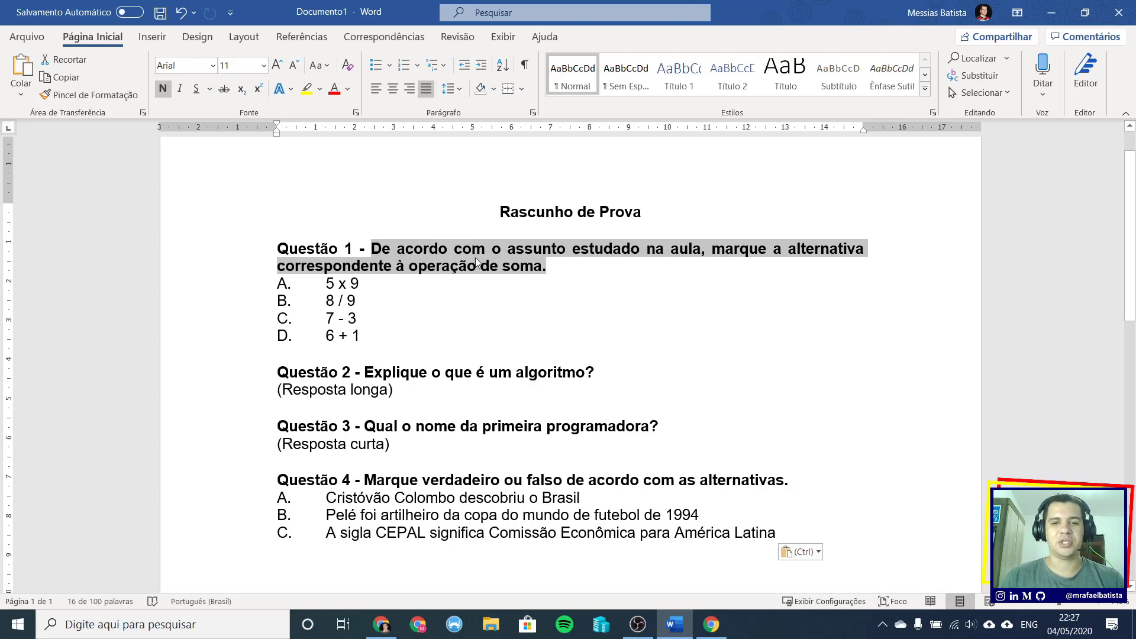
right_click(430, 255)
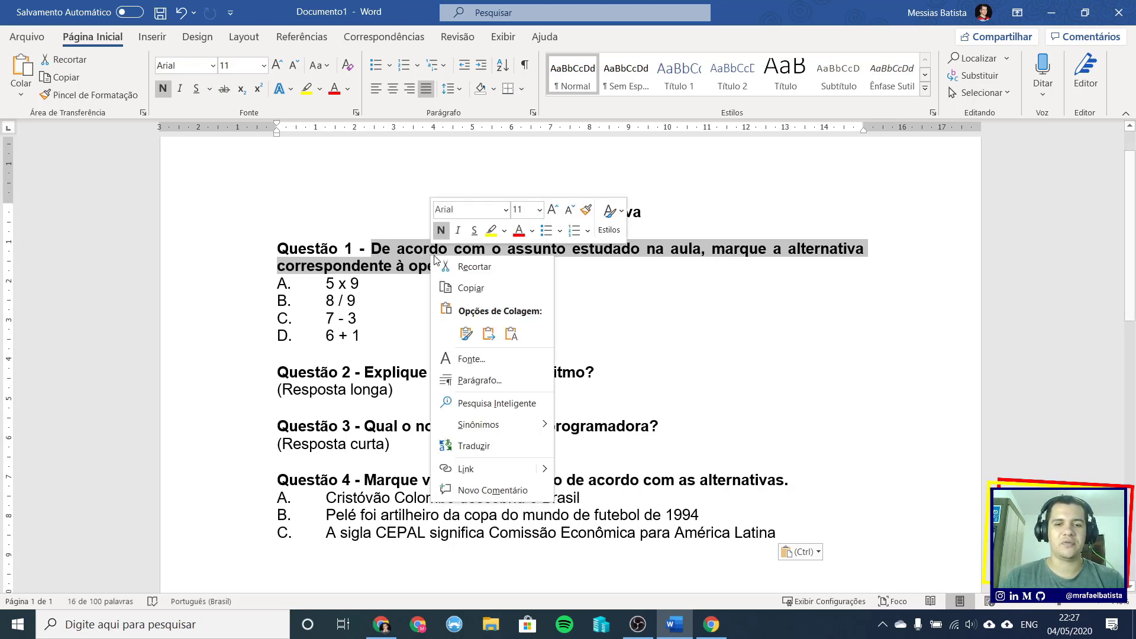
click(487, 288)
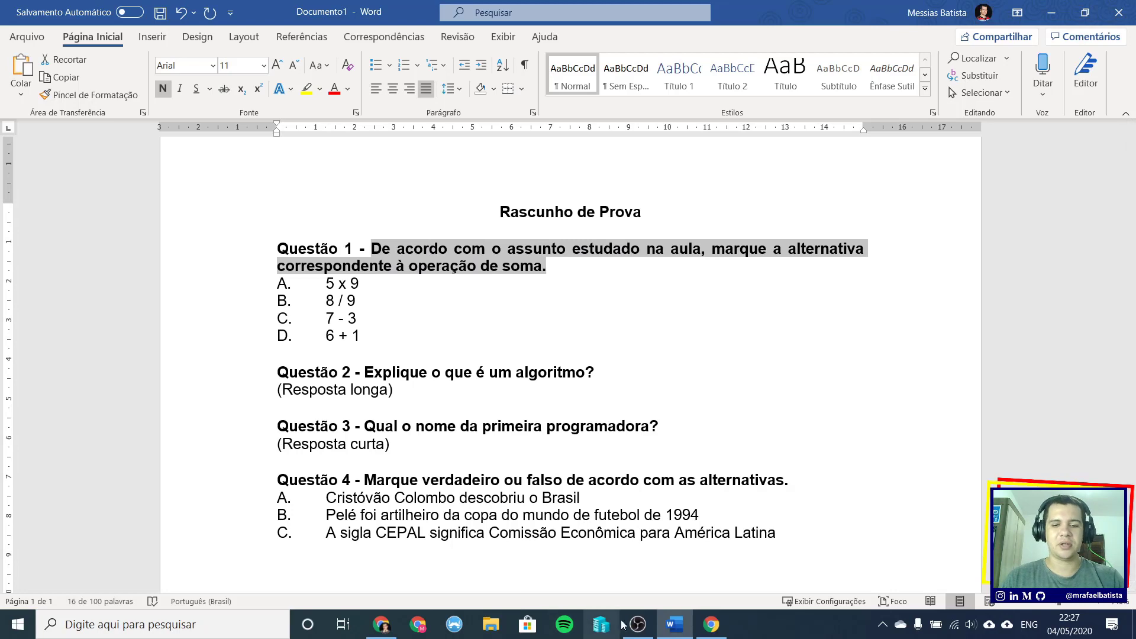
click(711, 625)
right_click(422, 406)
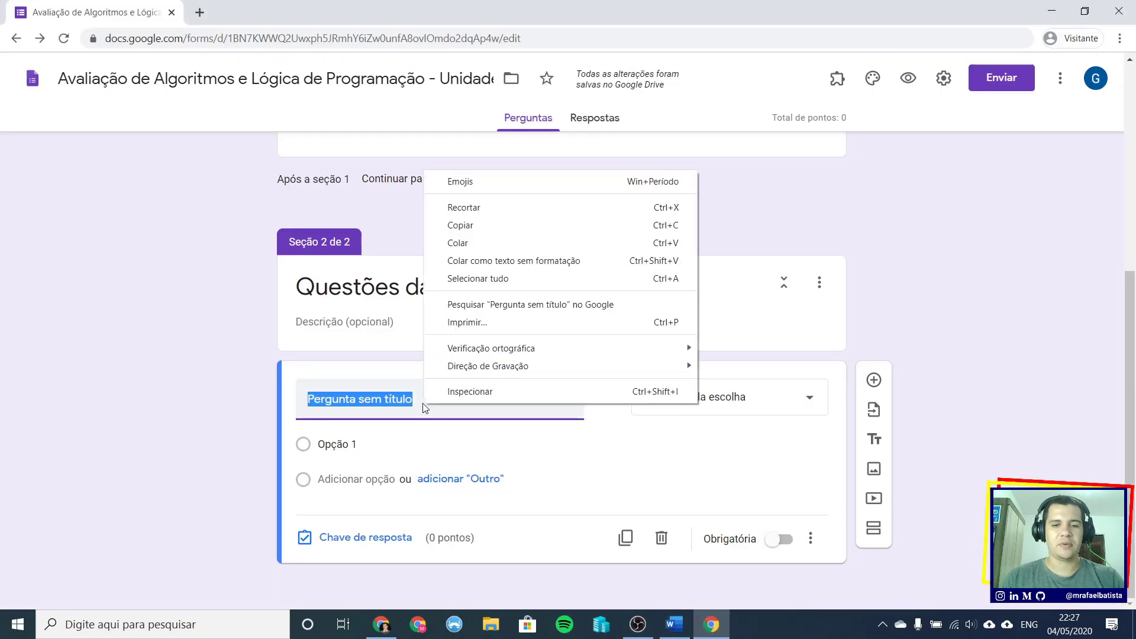
click(456, 262)
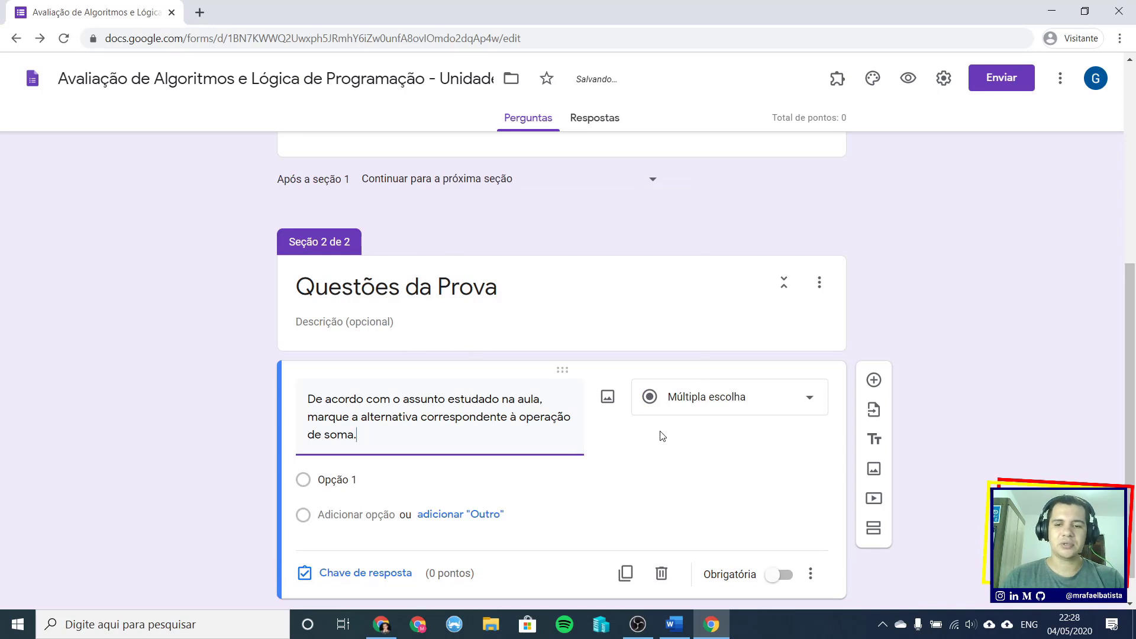
click(773, 396)
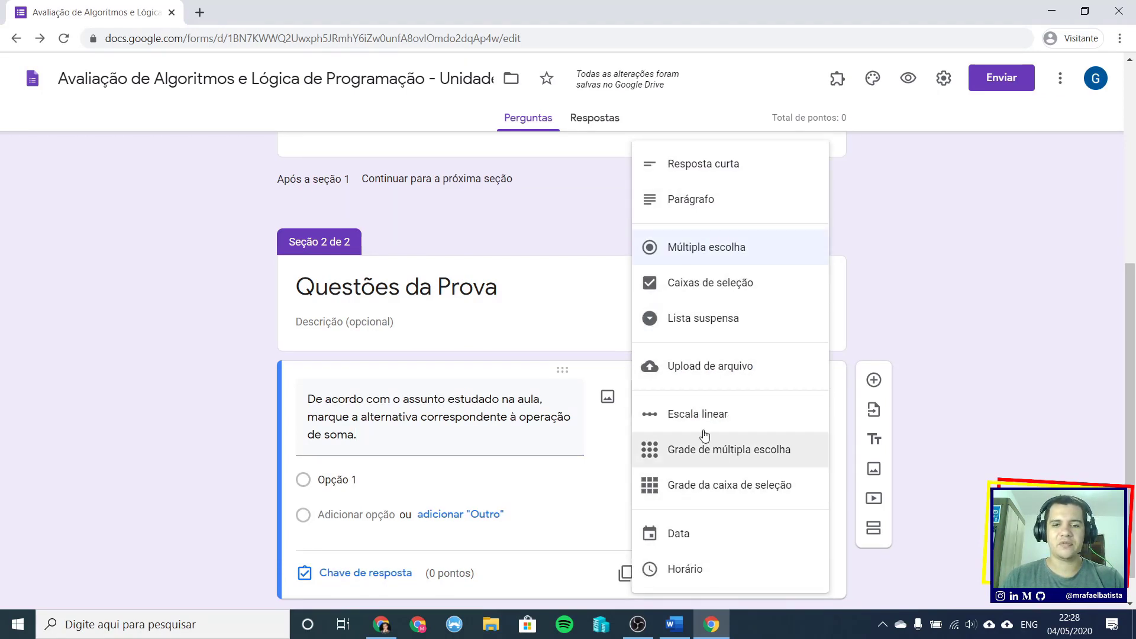
click(717, 253)
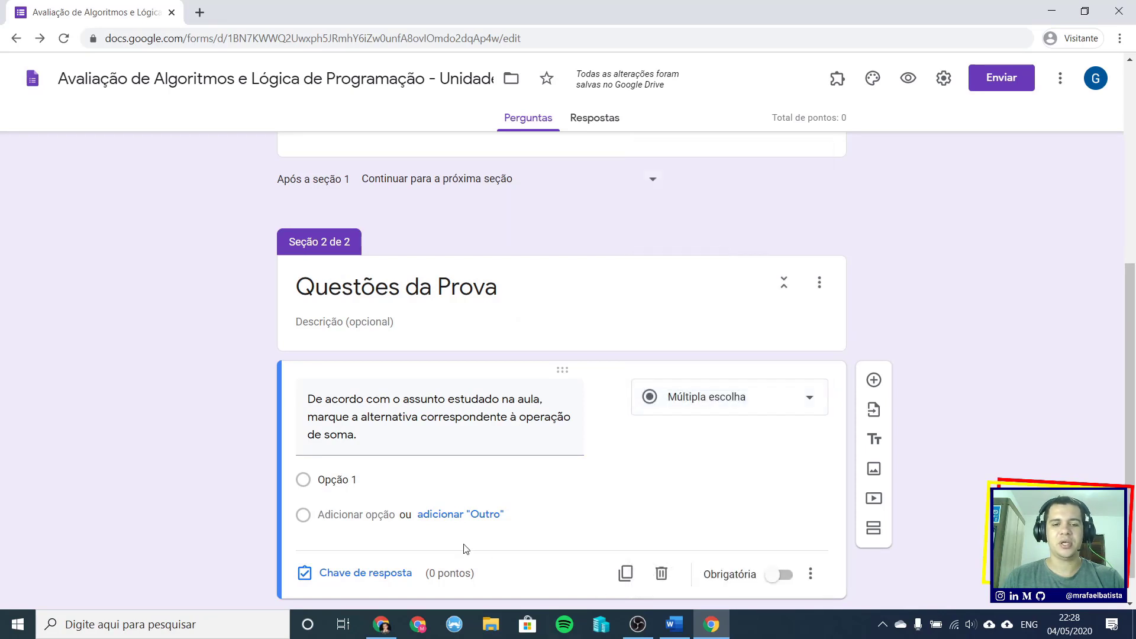
- Fill the first option with '5 x 9' copied from the Word draft, without its A. prefix
click(675, 625)
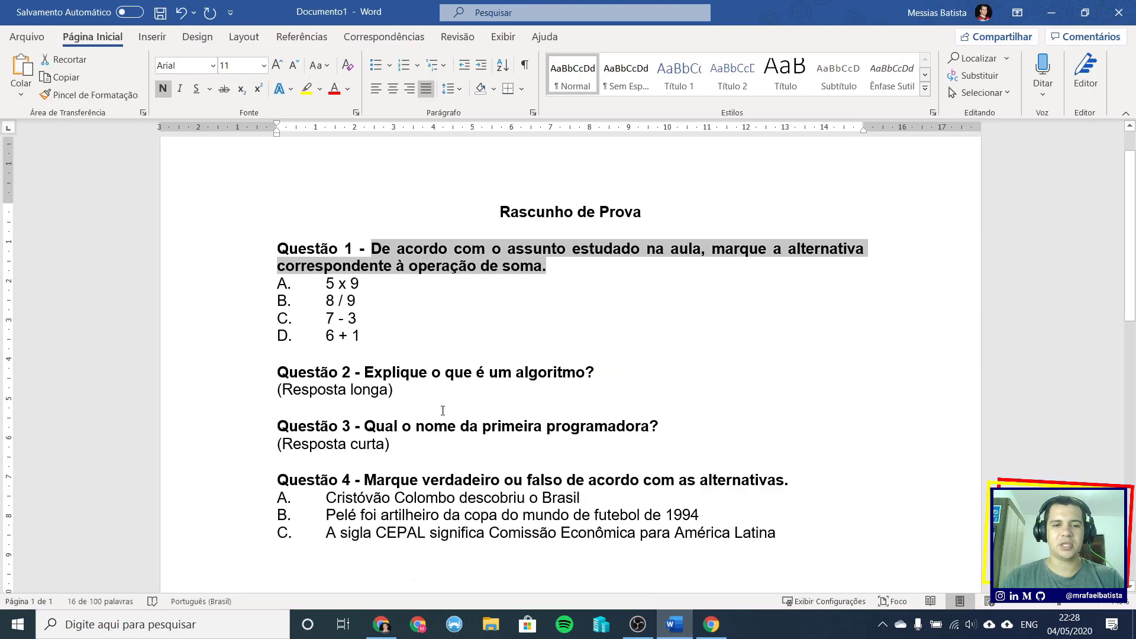
drag(326, 282, 363, 284)
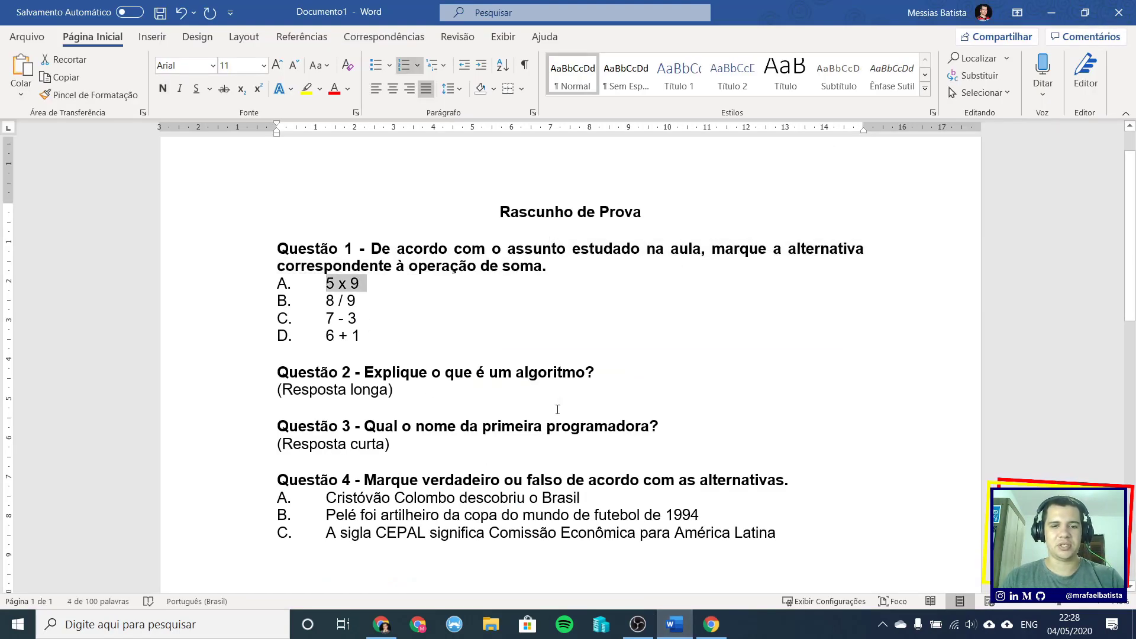
key(alt+Tab)
click(355, 481)
text(A.	5 x 9)
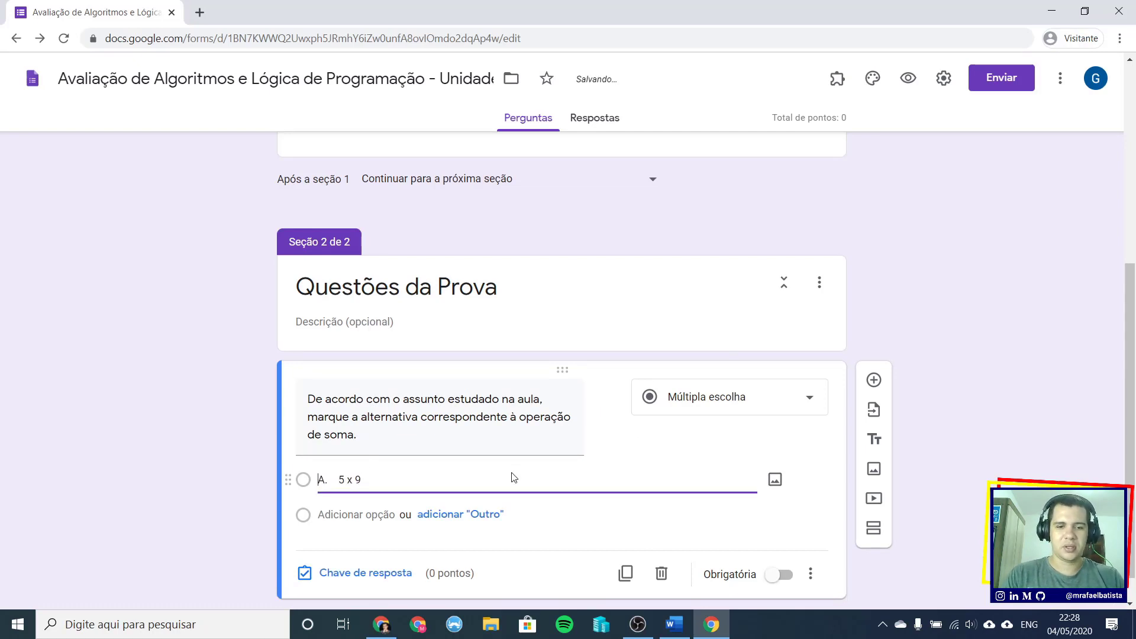
key(shift+Right)
key(shift+Right)
key(shift+Right)
key(shift+Right)
key(shift+Left)
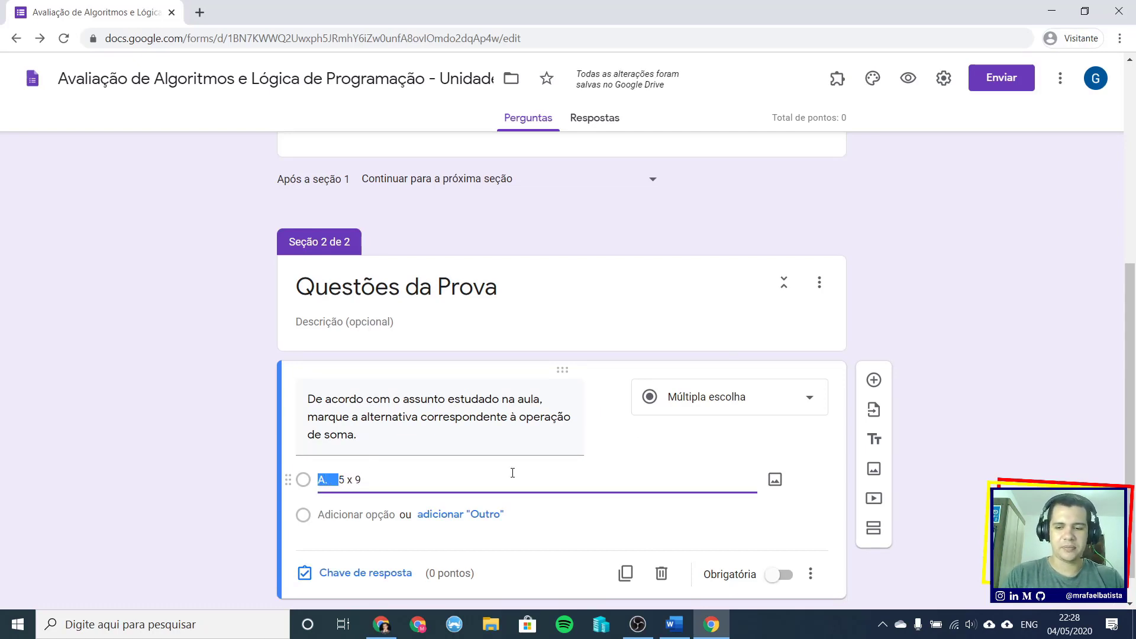
key(BackSpace)
- Add a second option reading '8 / 9' copied from the draft, prefix removed
key(Return)
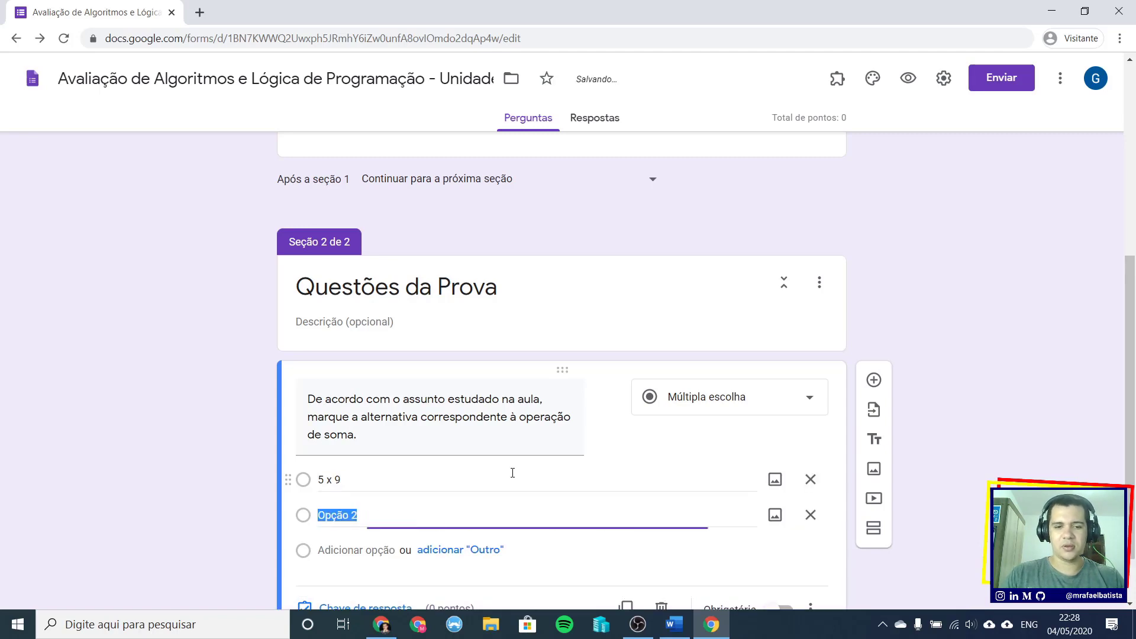
key(alt+Tab)
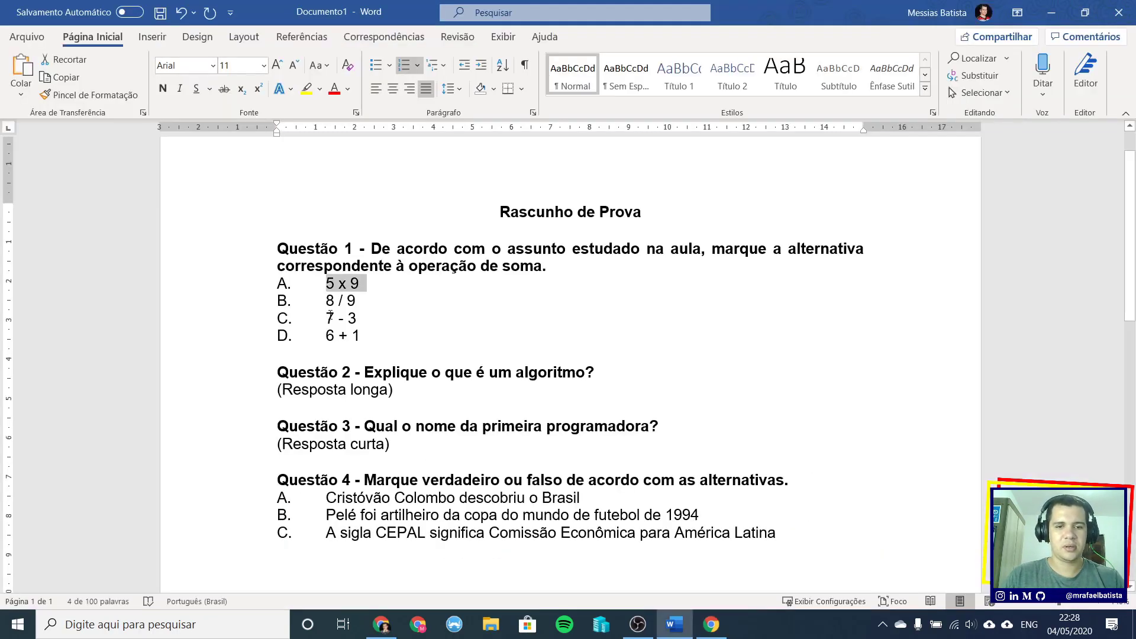
drag(327, 299, 356, 299)
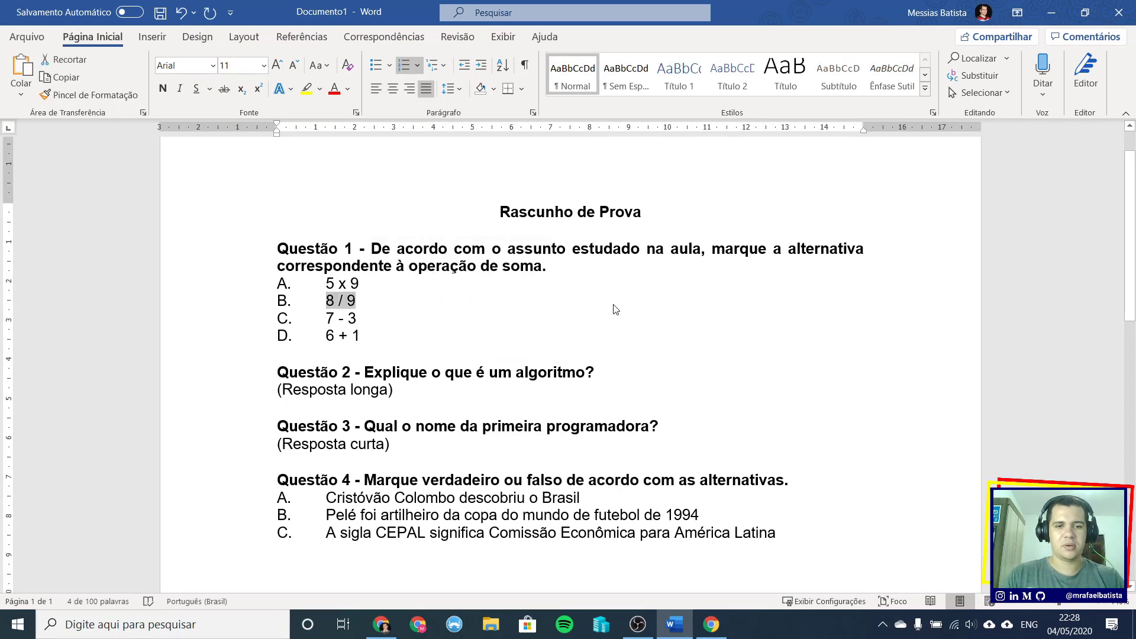
key(ctrl+c)
key(alt+Tab)
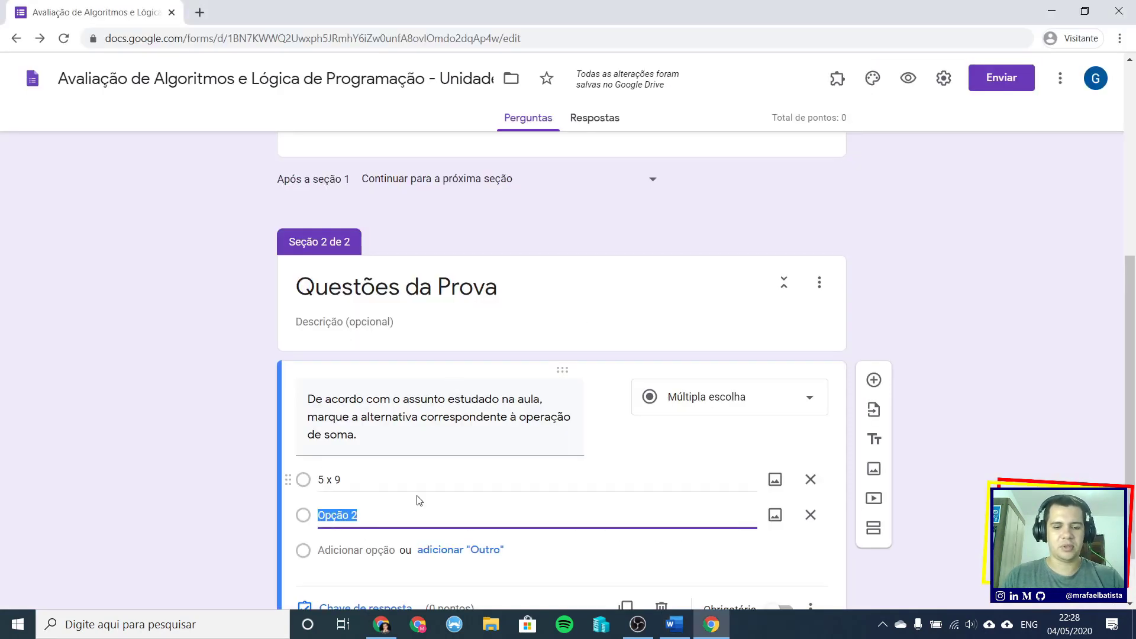
key(ctrl+v)
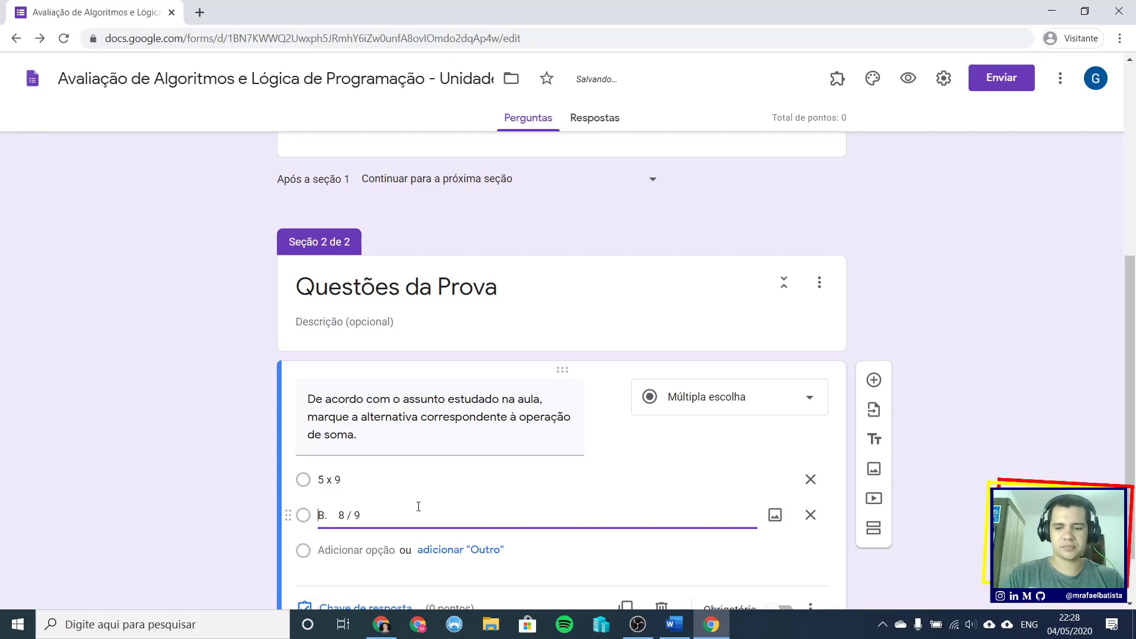
key(Home)
key(Delete)
key(Delete)
key(Delete)
key(Delete)
key(Delete)
key(Delete)
key(Delete)
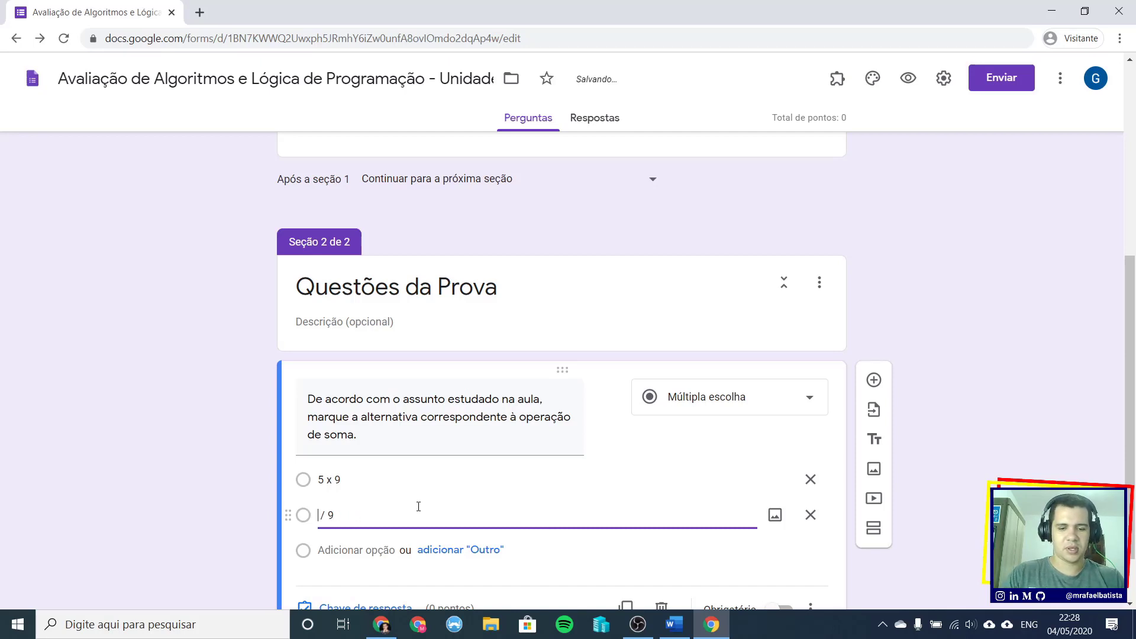
text(8)
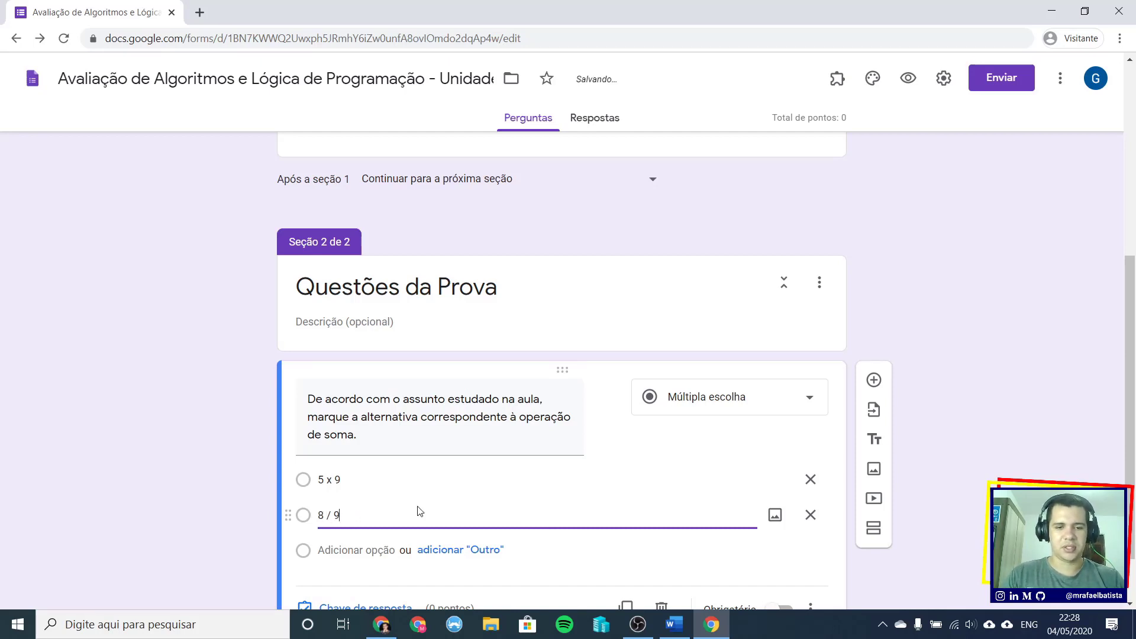
- Add a third option reading '7 - 3' copied from the draft, C. prefix removed
key(Return)
key(alt+Tab)
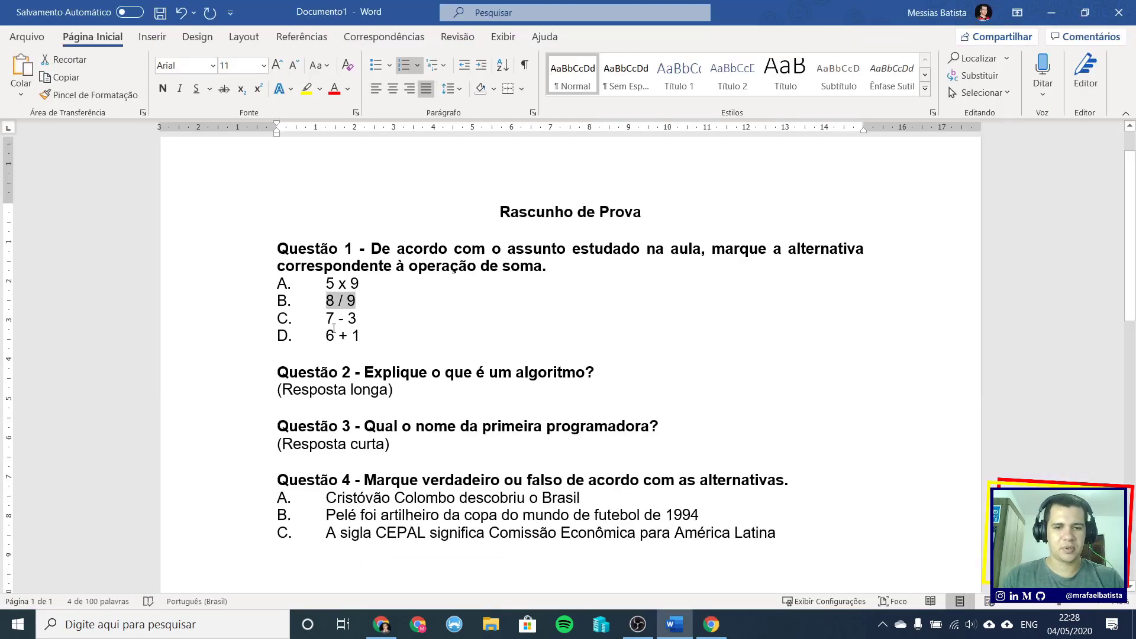
drag(330, 320, 358, 317)
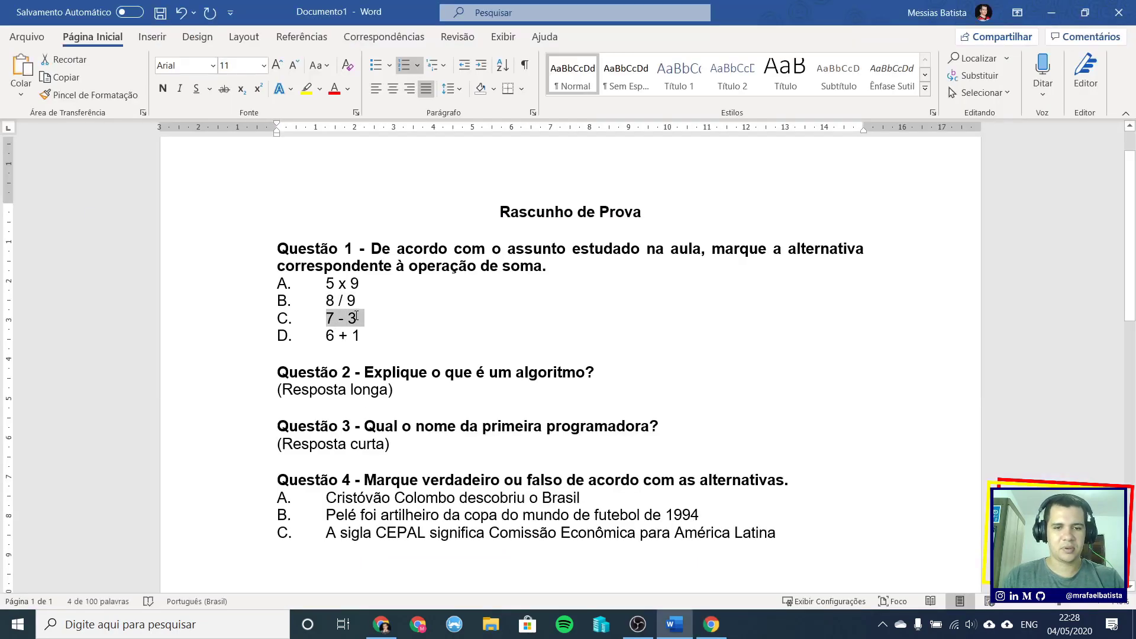
key(alt+Tab)
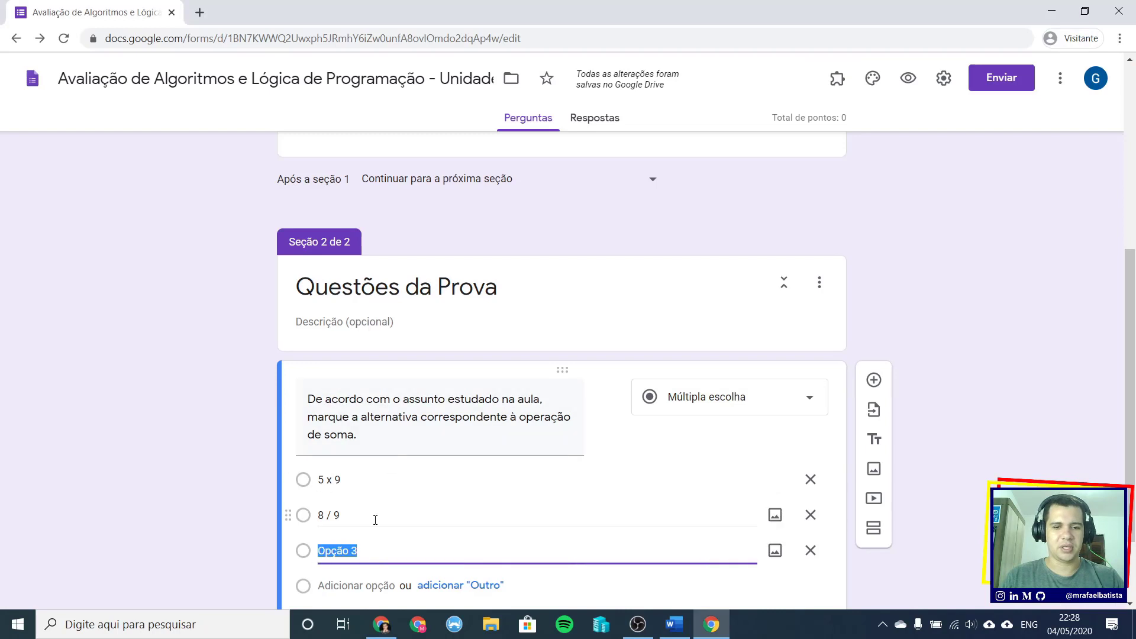
key(ctrl+v)
drag(338, 550, 300, 553)
key(BackSpace)
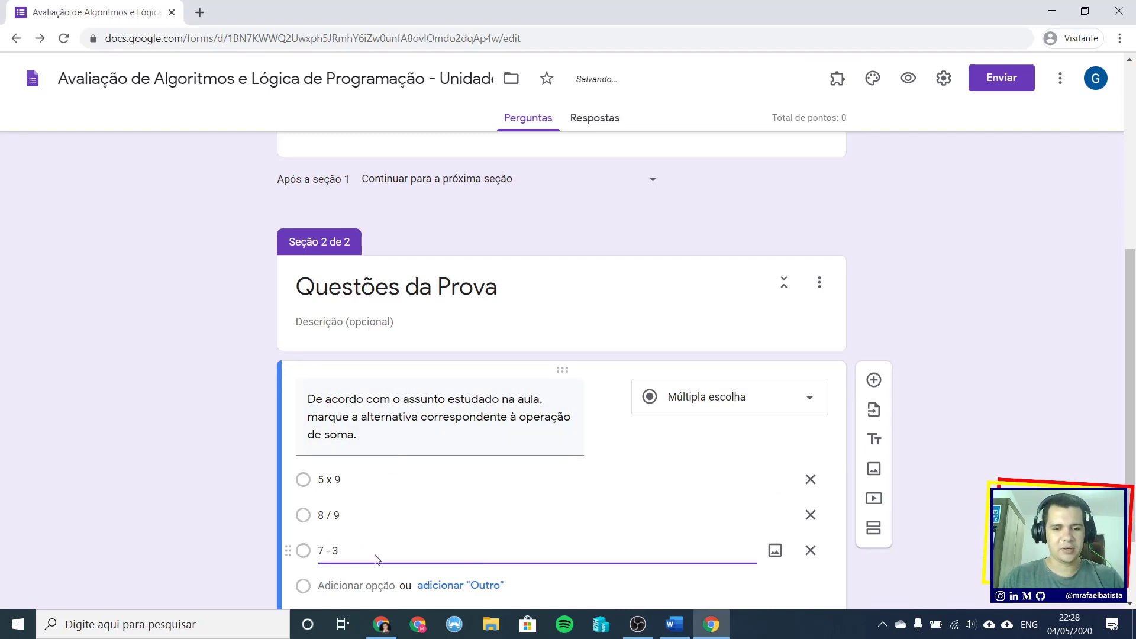
- Add a fourth option reading '6 + 1' copied from the draft, D. prefix removed
key(Return)
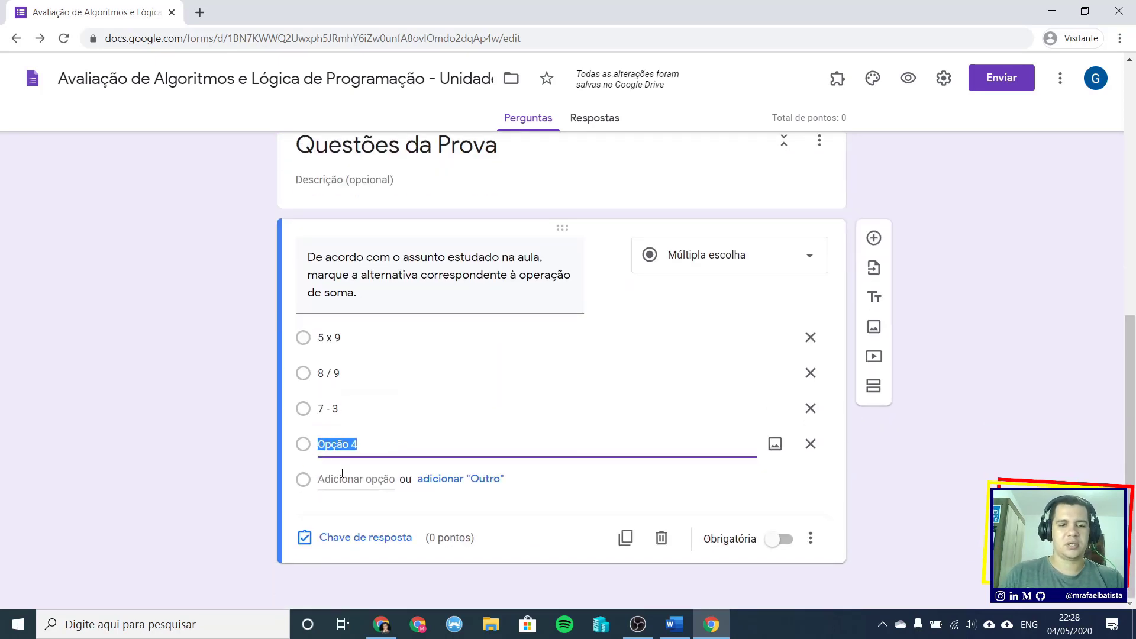
key(alt+Tab)
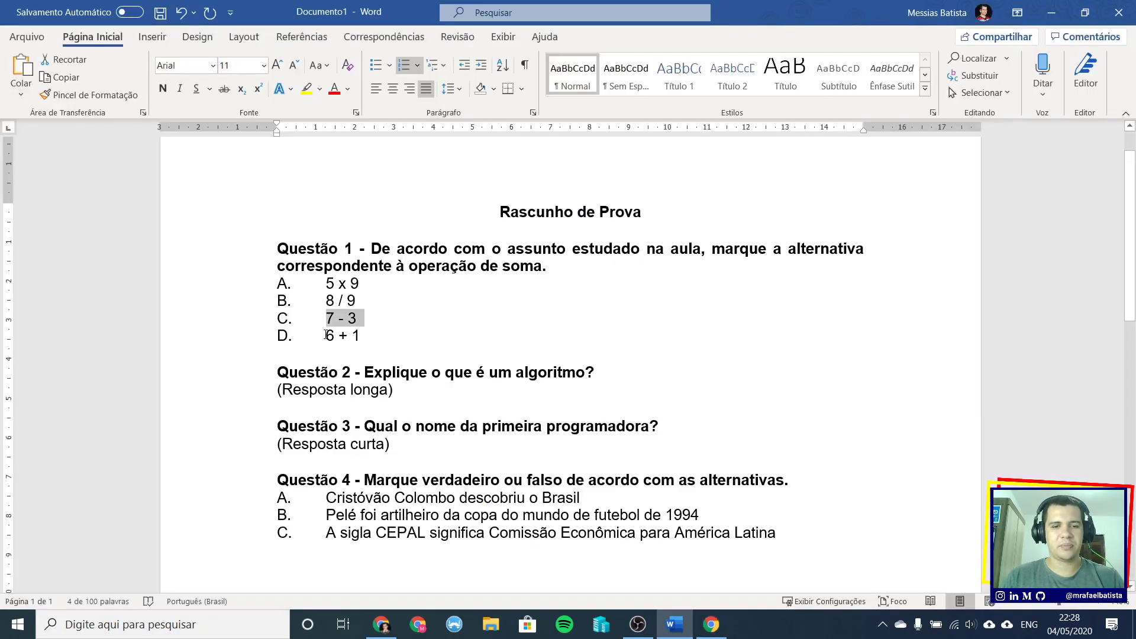
drag(335, 335, 362, 334)
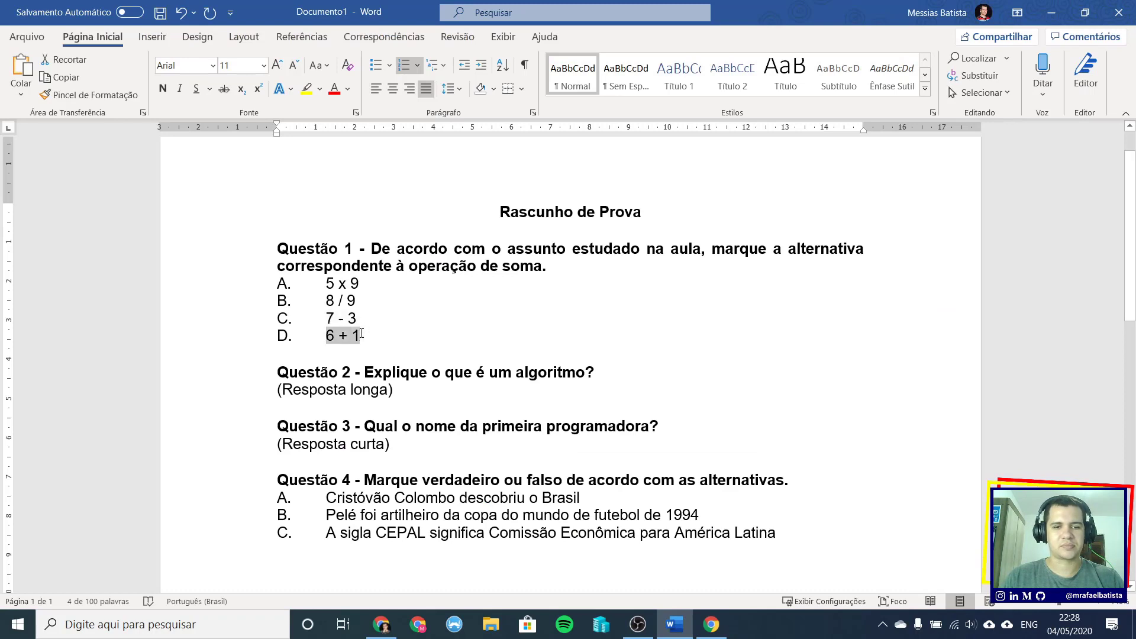
key(alt+Tab)
click(367, 447)
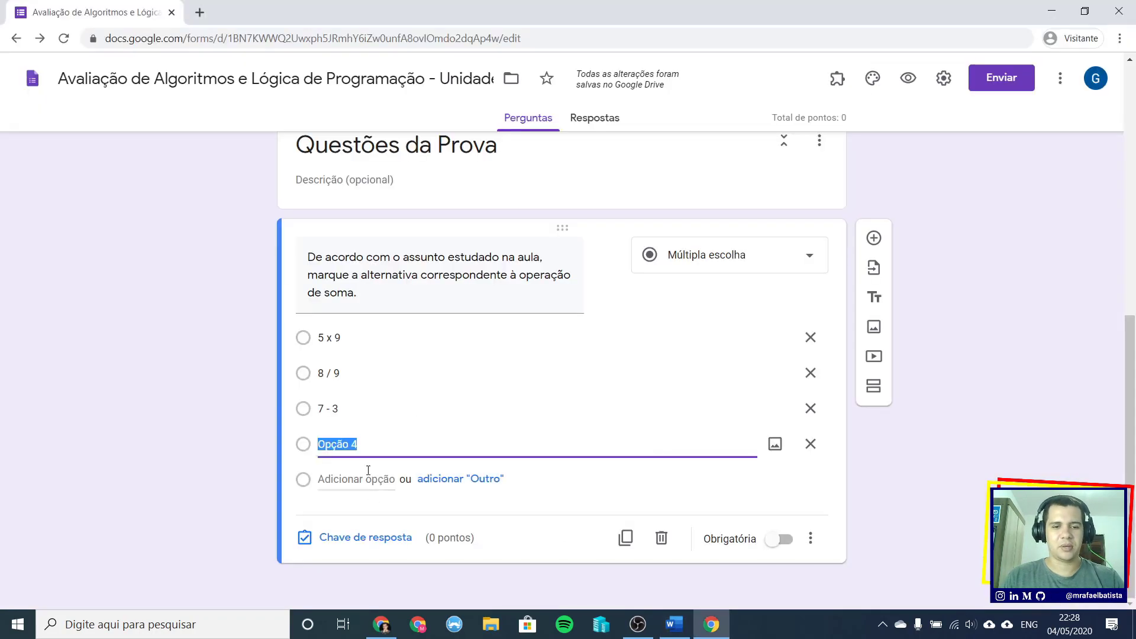
key(ctrl+v)
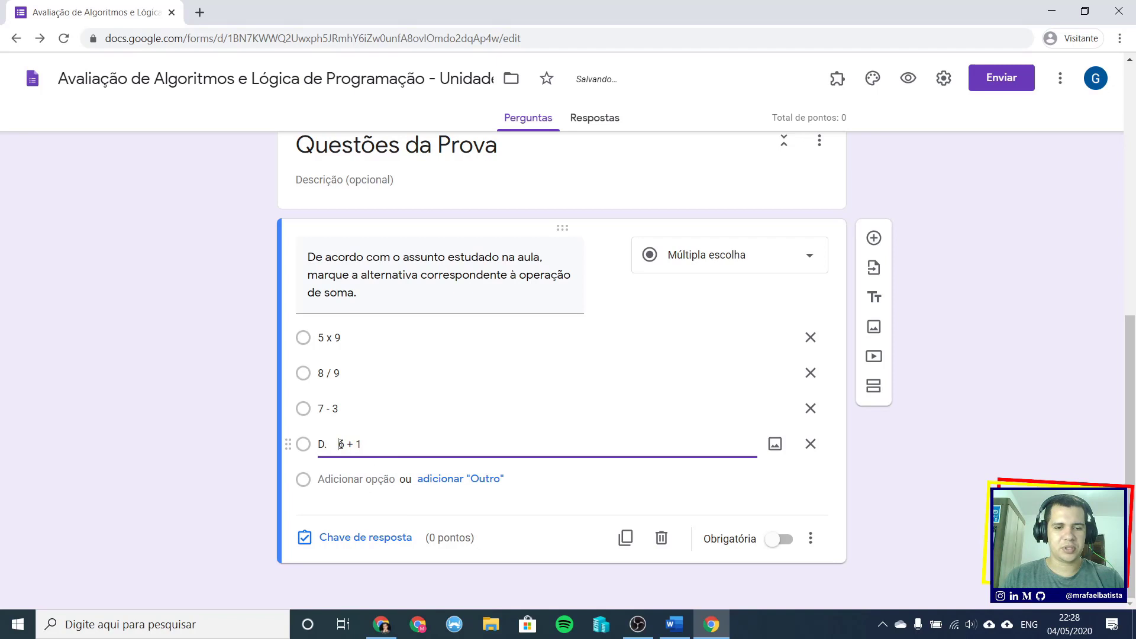
drag(341, 444, 307, 448)
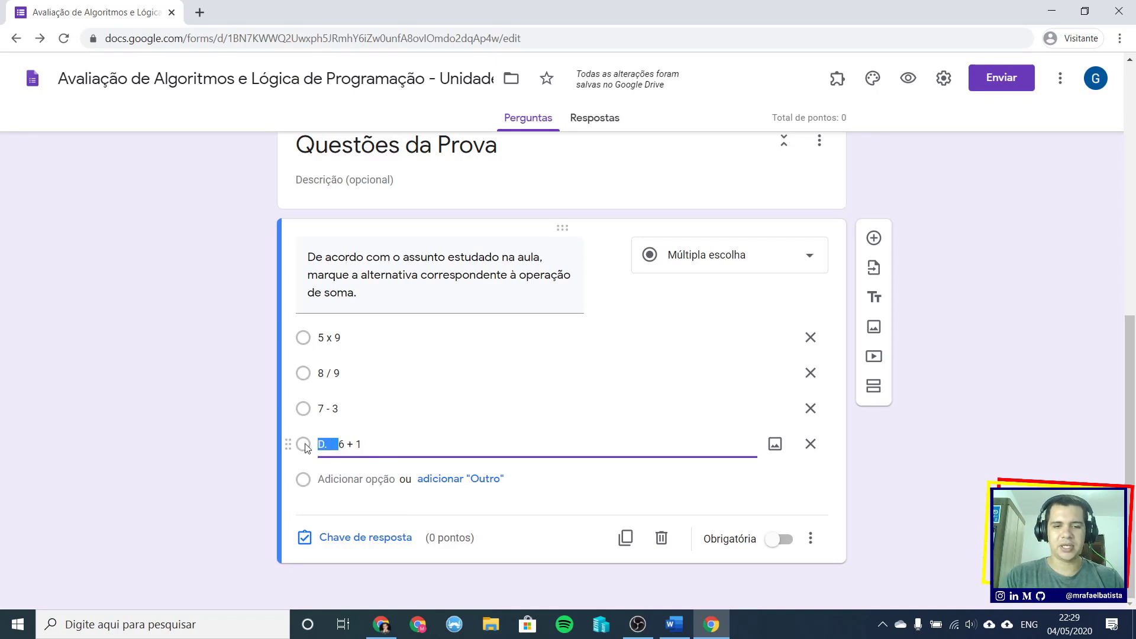
key(BackSpace)
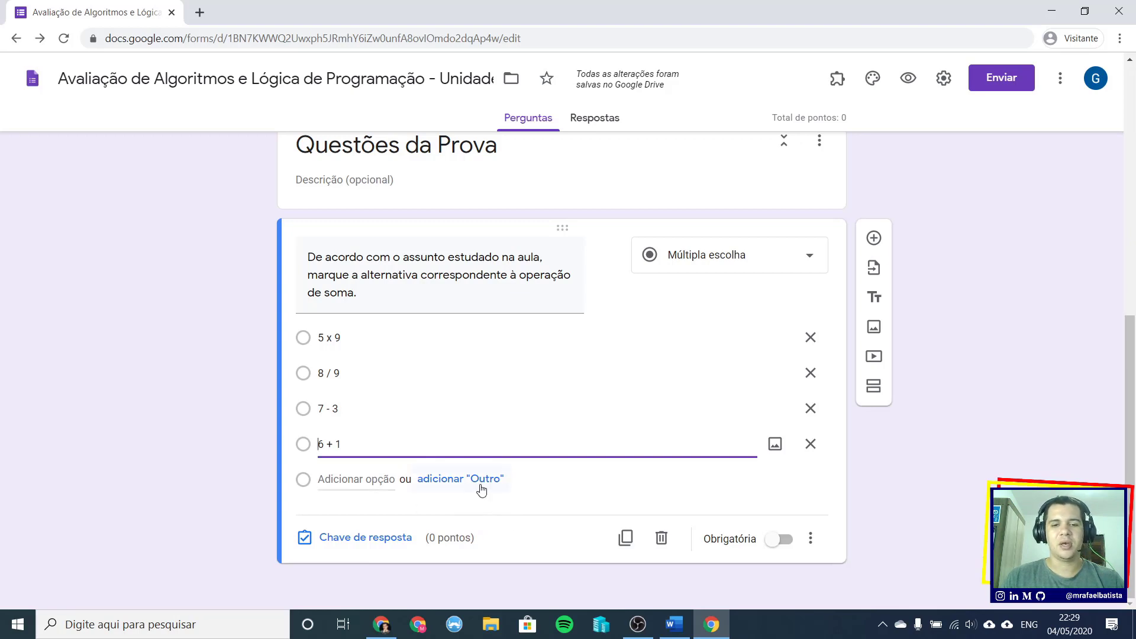
- Add and remove an 'Outro' choice, then open the sum question's Chave de resposta
click(463, 481)
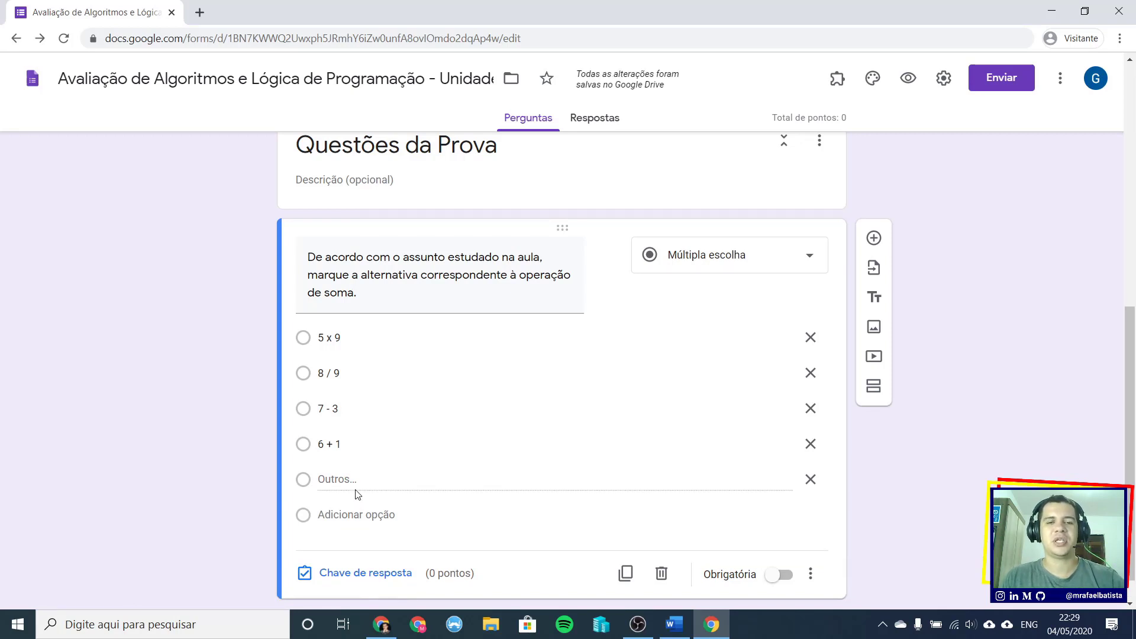
click(811, 479)
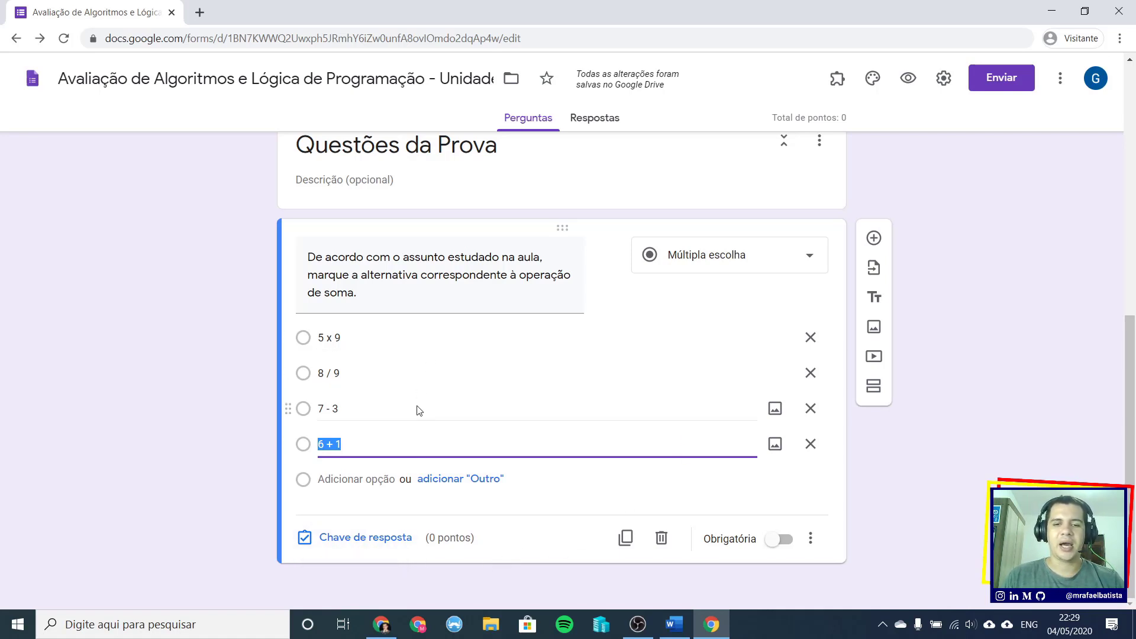
click(387, 538)
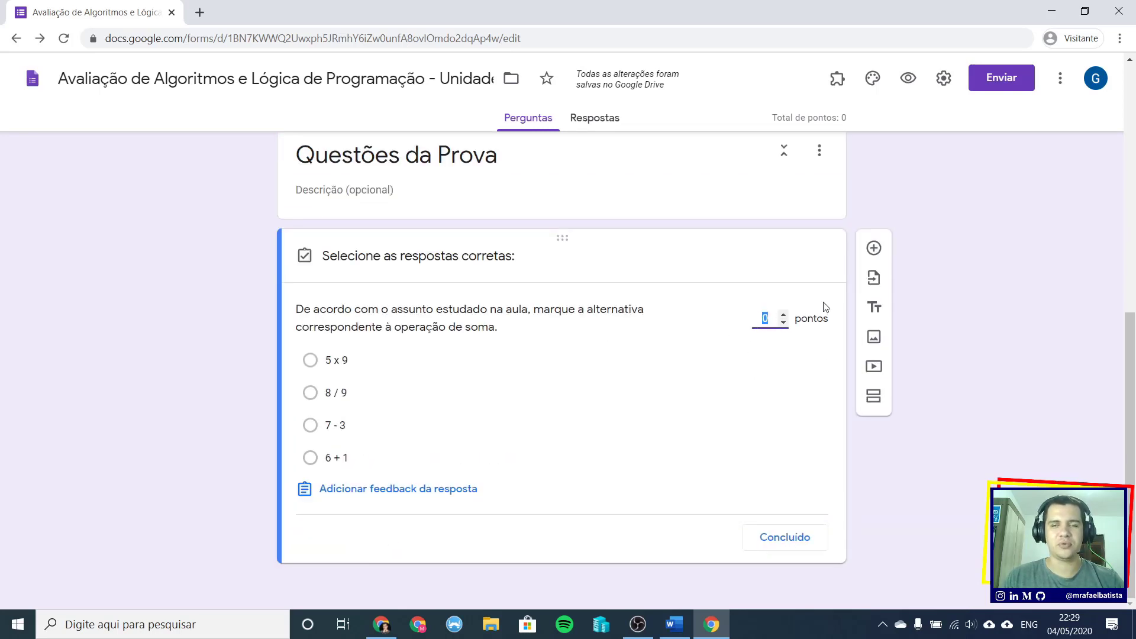
- Set the sum question to 25 points and mark 6 + 1 as the only correct answer
click(771, 318)
drag(773, 318, 764, 318)
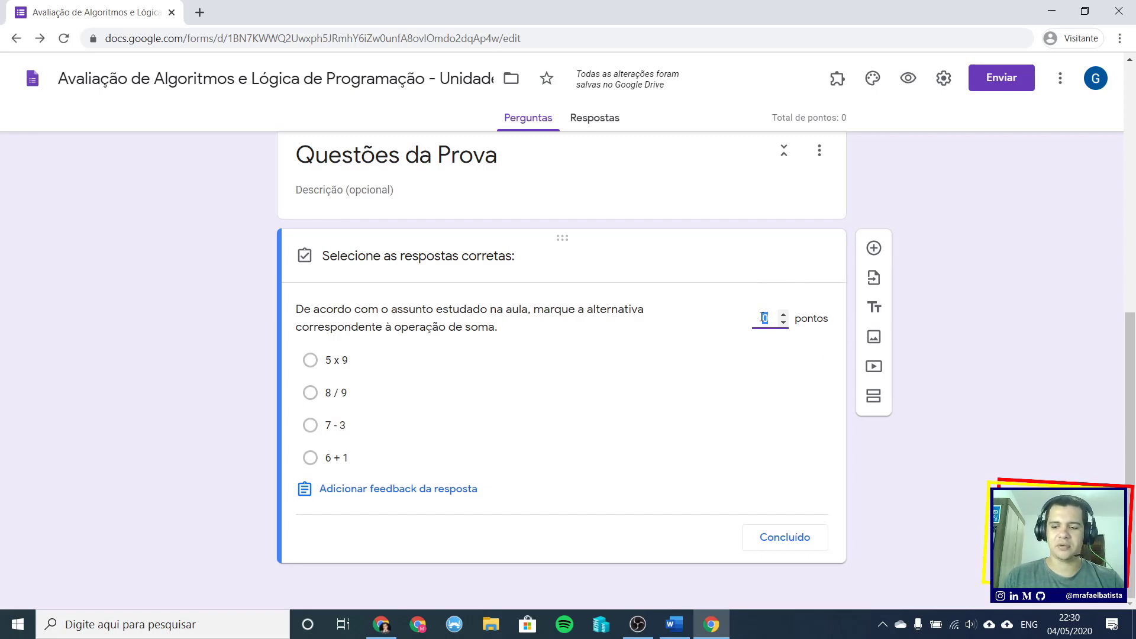
text(25)
click(719, 371)
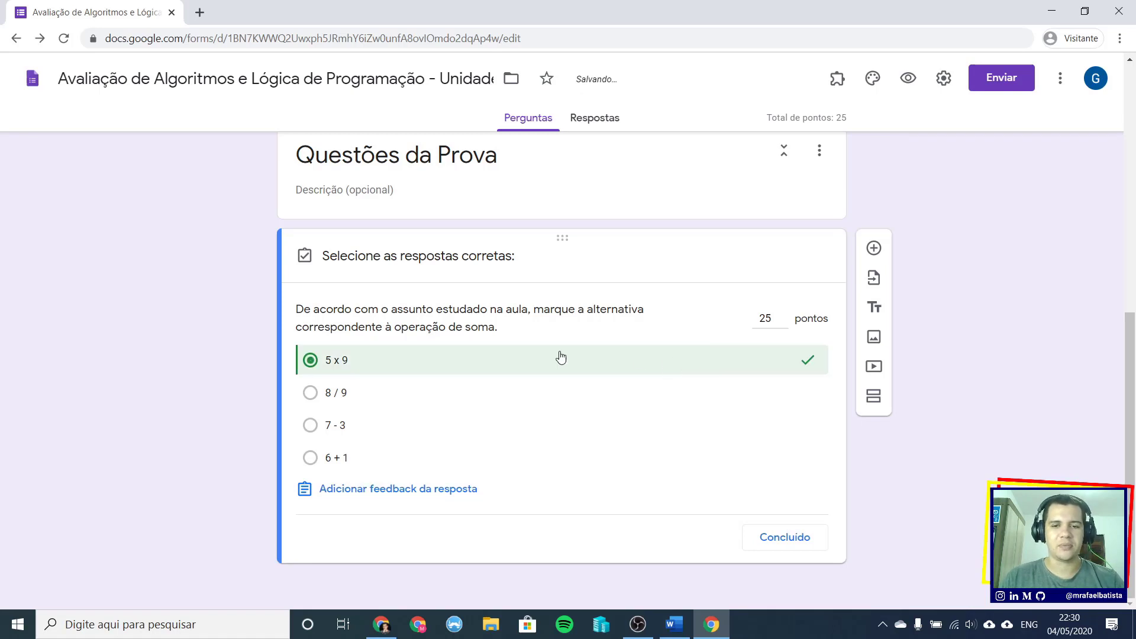
click(517, 366)
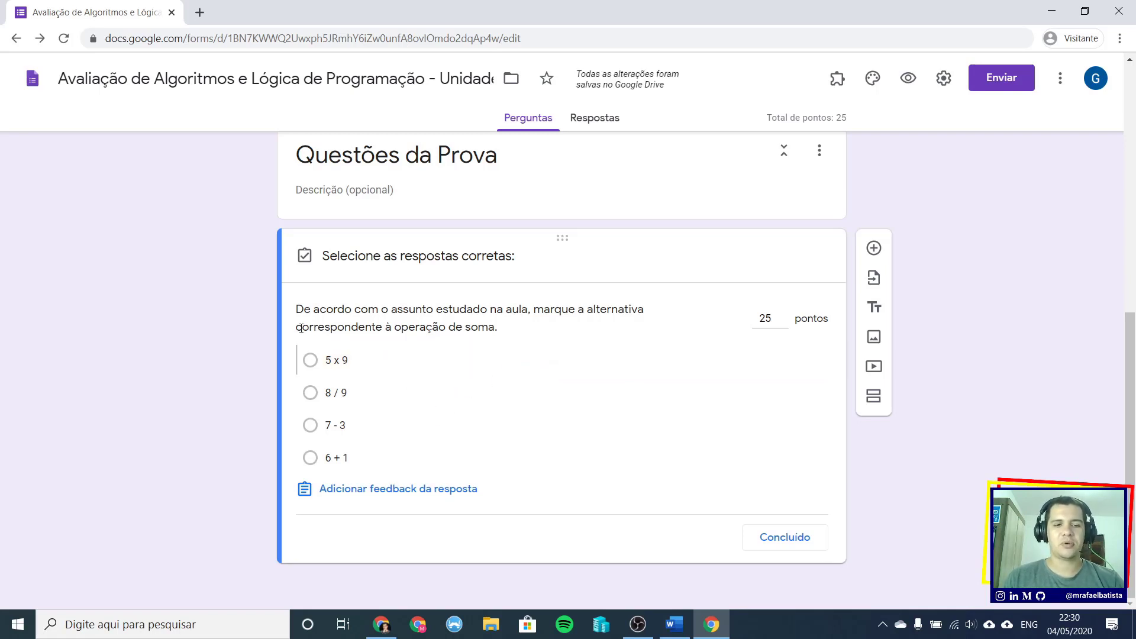
click(377, 460)
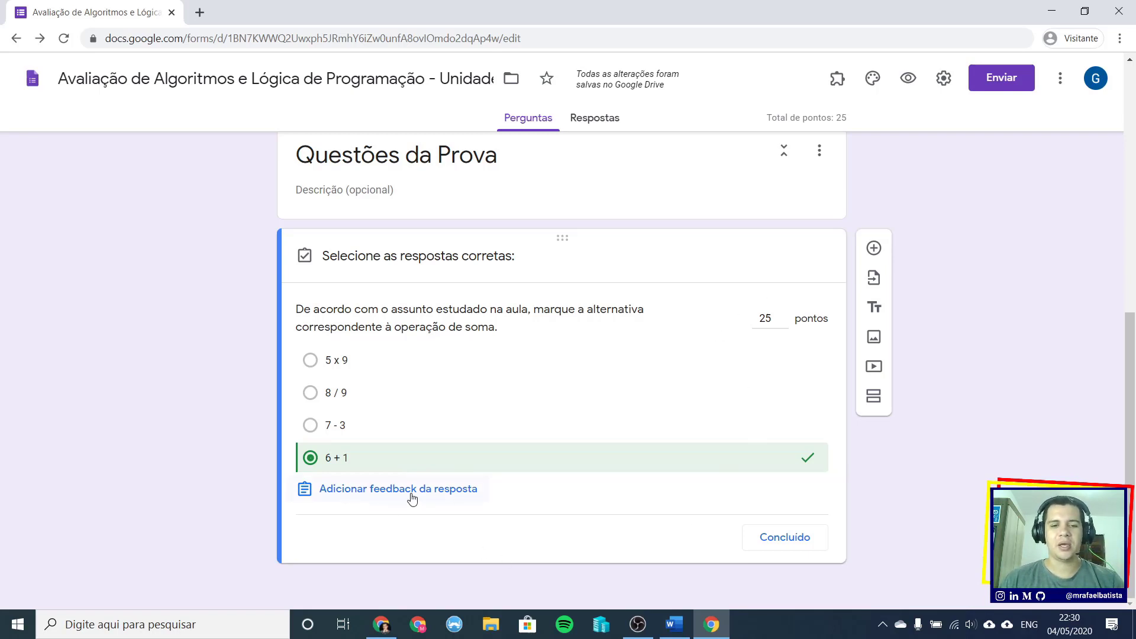
- Enter incorrect-answer feedback 'Da próxima vez verifique se há o sinal de adição' and begin adding a video
click(431, 491)
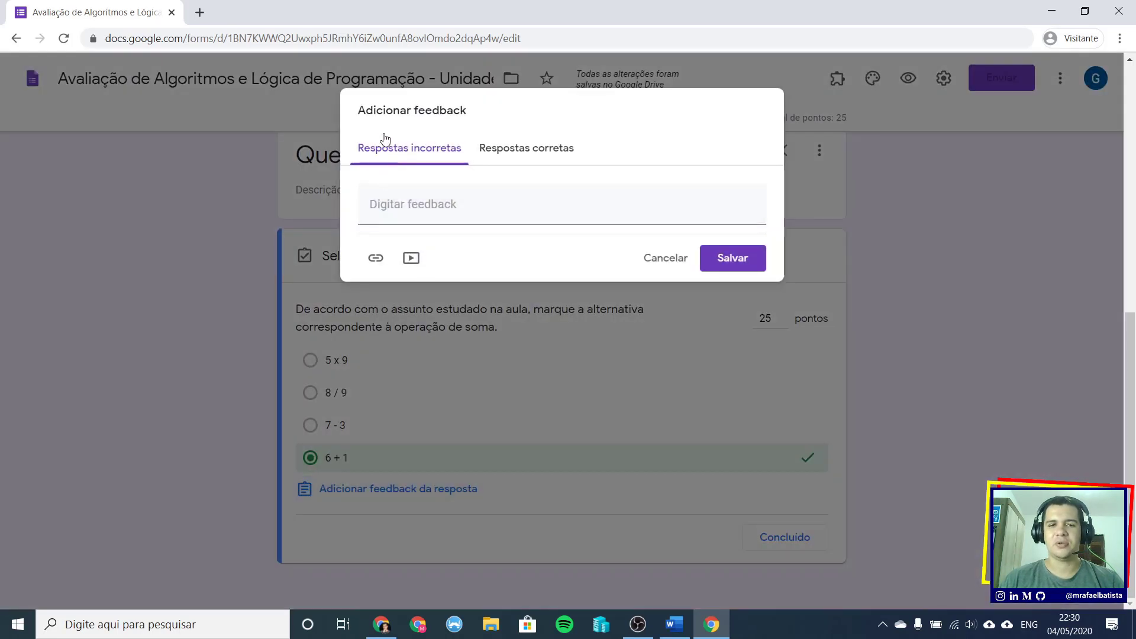
click(408, 212)
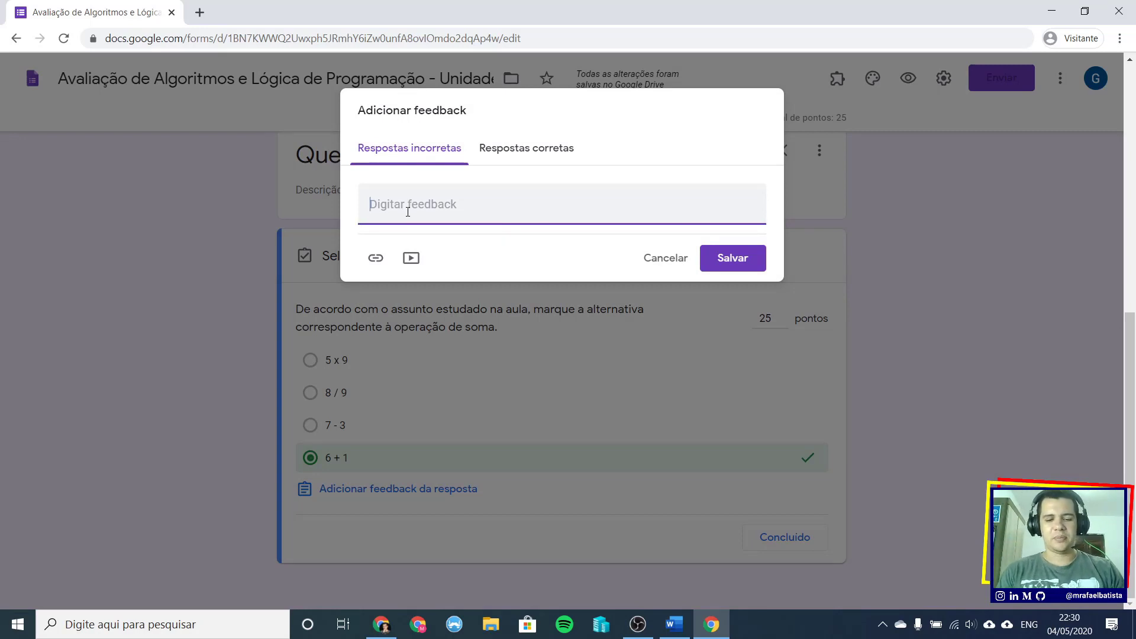
text(Da próx)
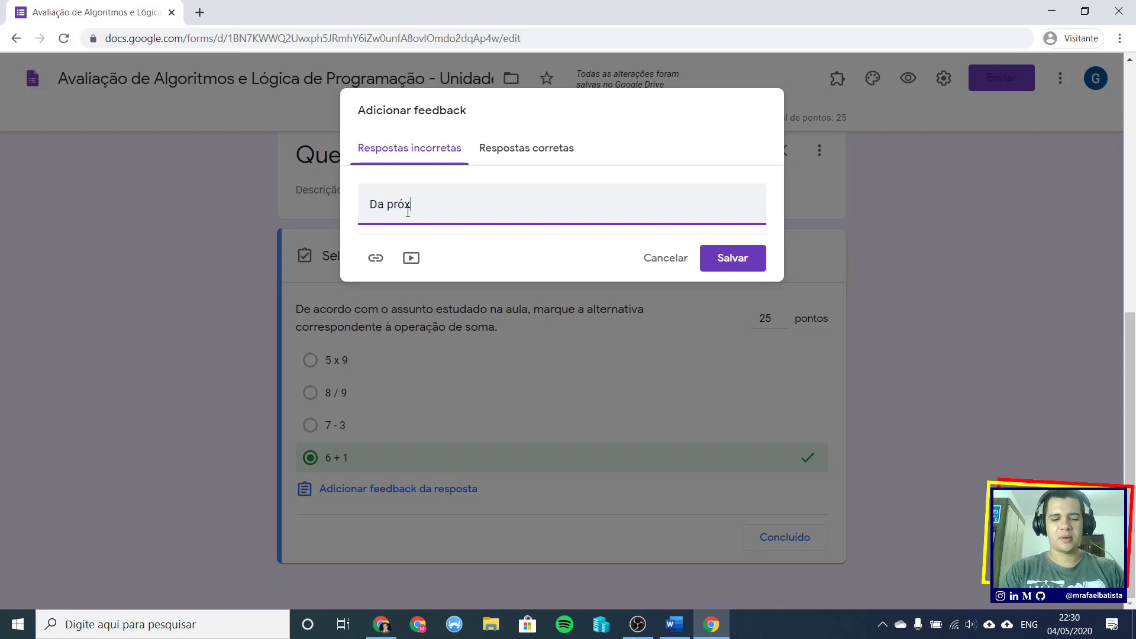
text(ima vez)
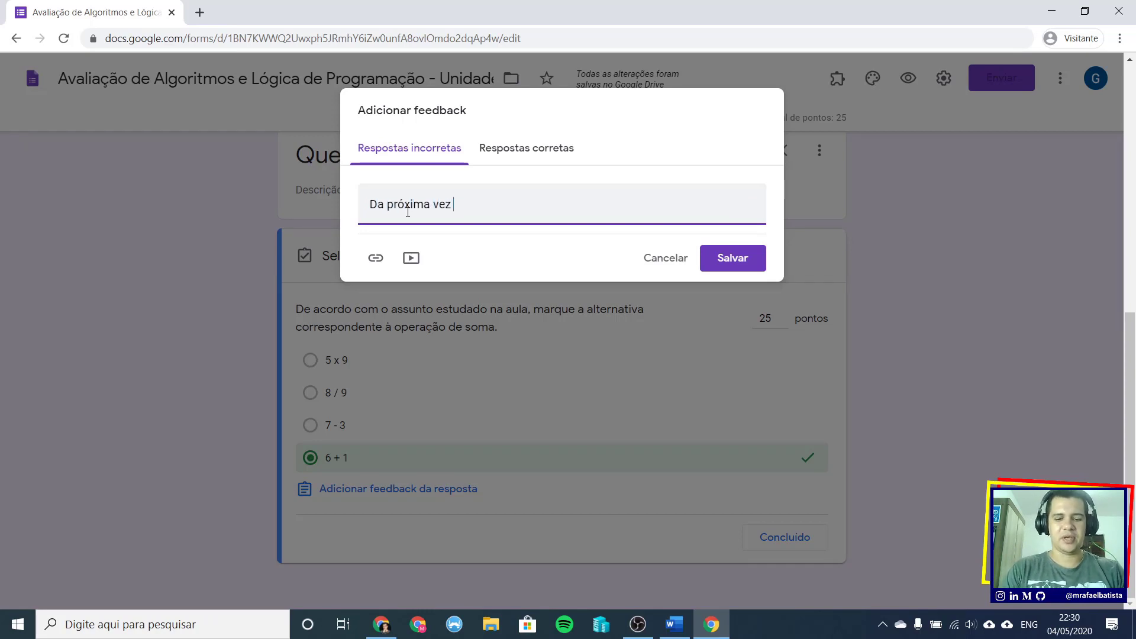
text( verif)
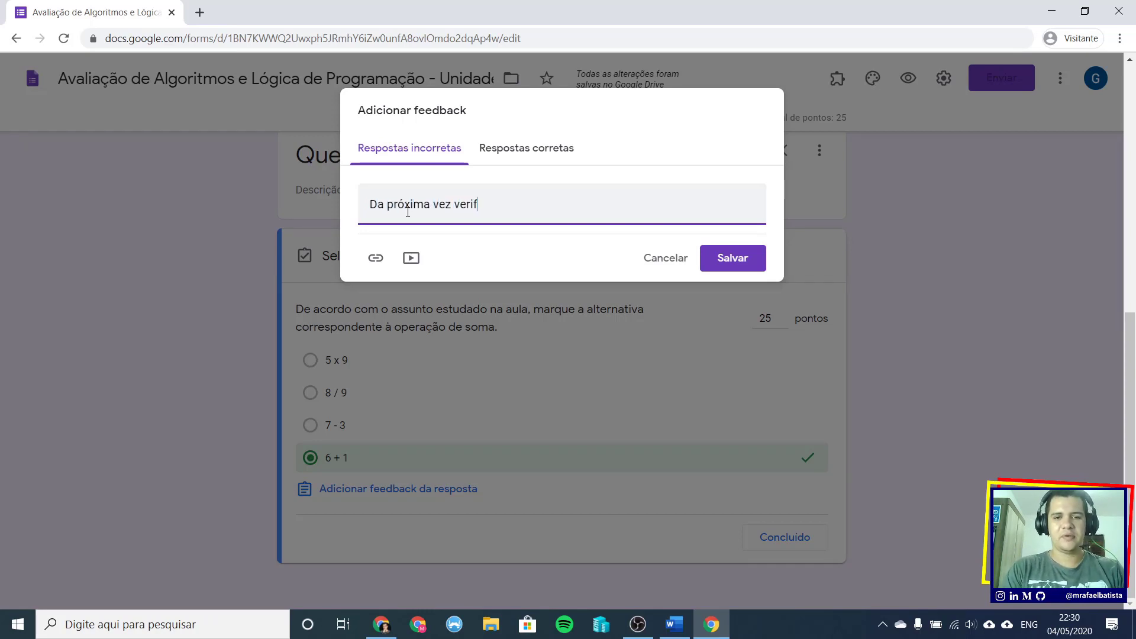
text(ique se há )
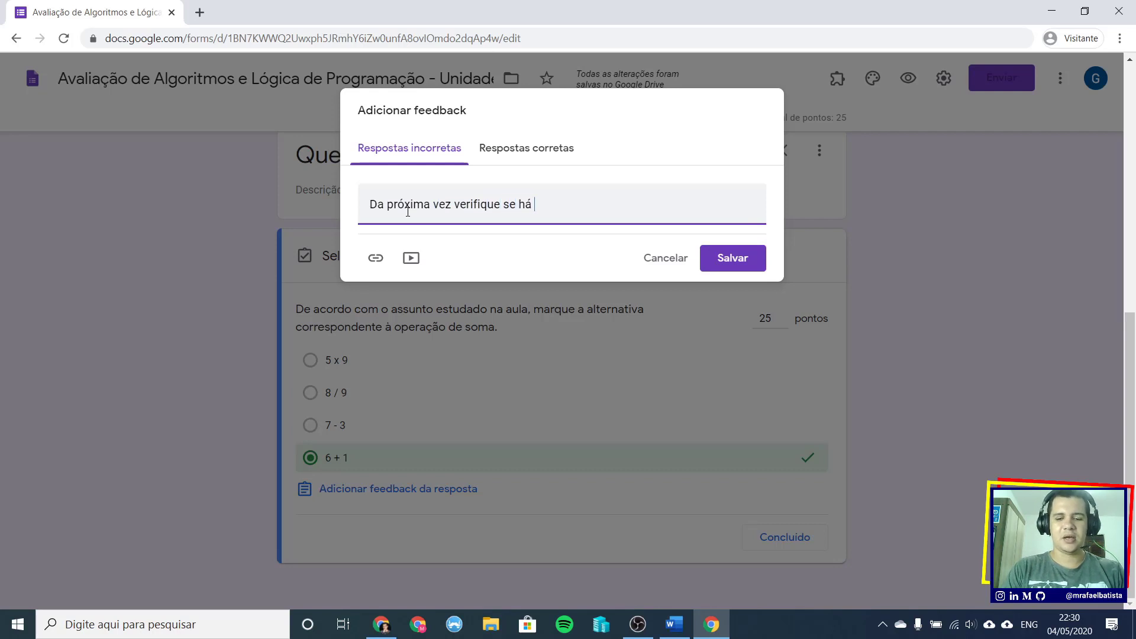
text(o sinald e)
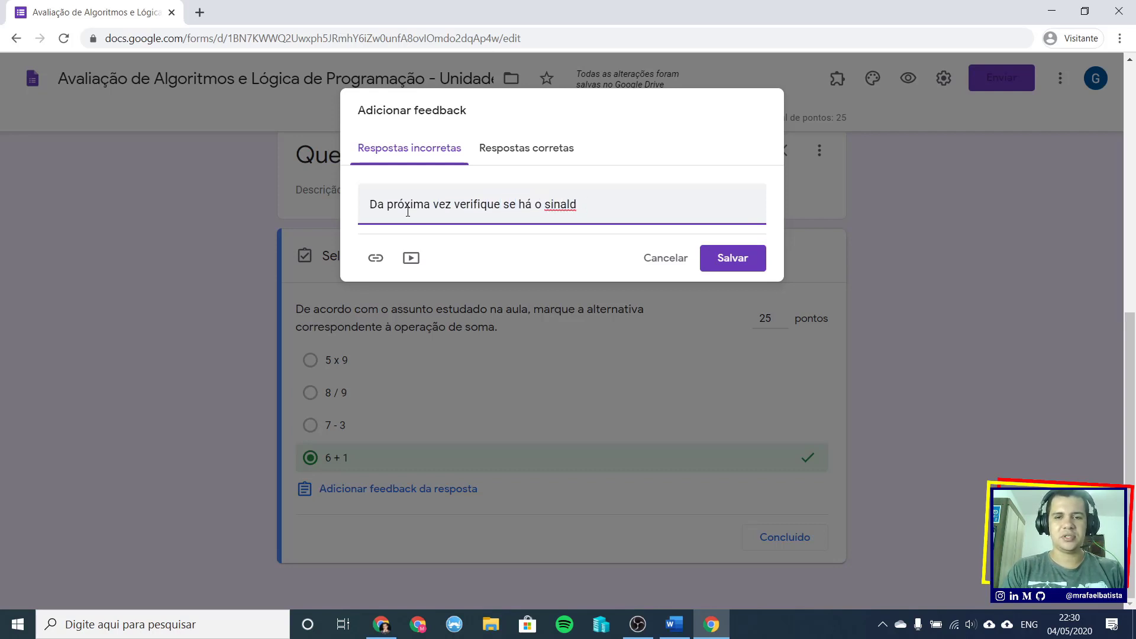
key(BackSpace)
text(de adiç)
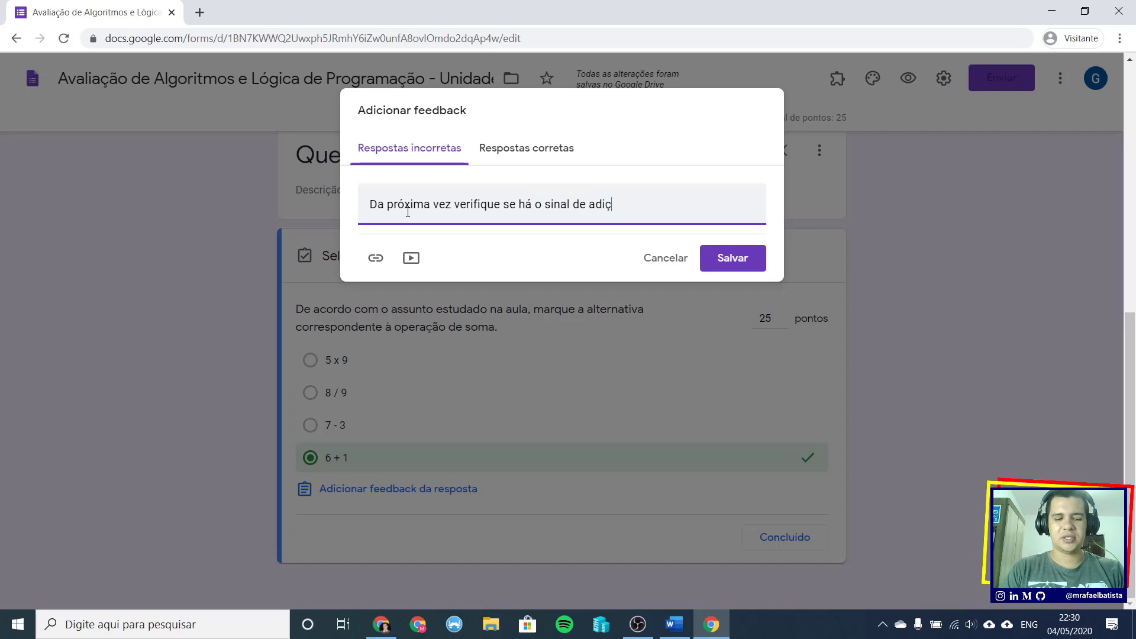
text(ão.)
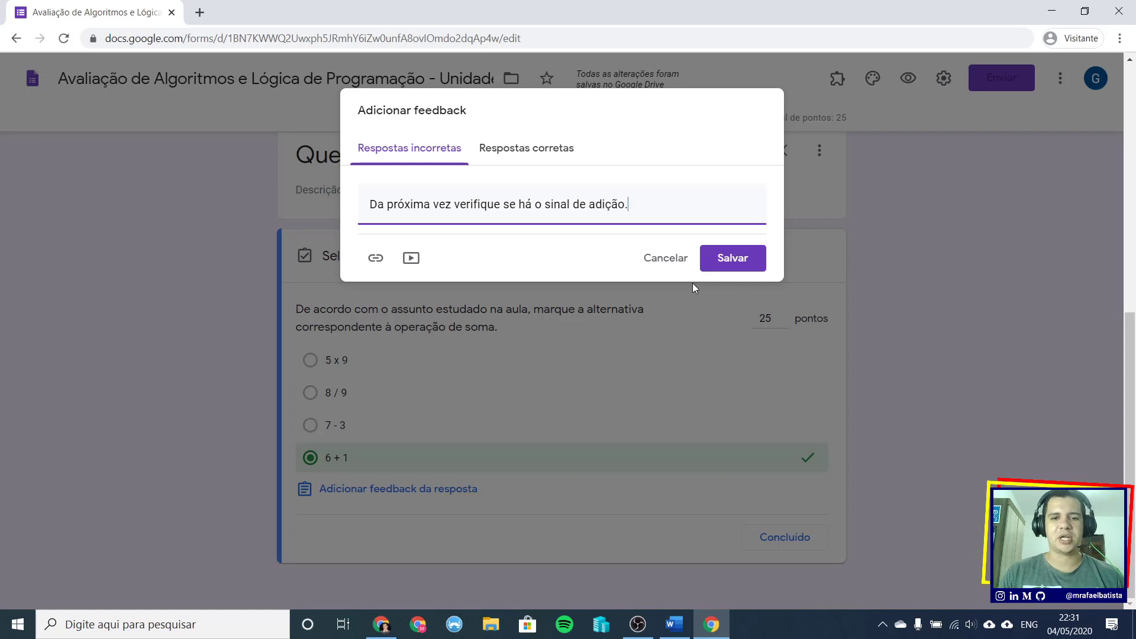
click(412, 258)
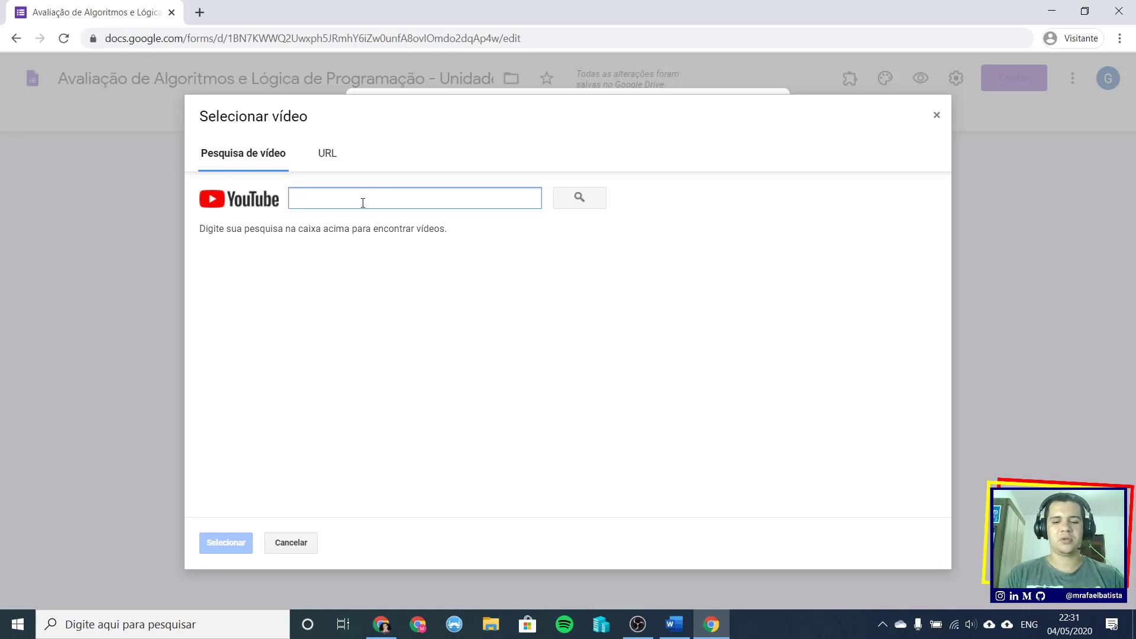
- Search YouTube for 'adição' and attach the first ADIÇÃO E SUBTRAÇÃO video to the wrong-answer feedback
text(adiç)
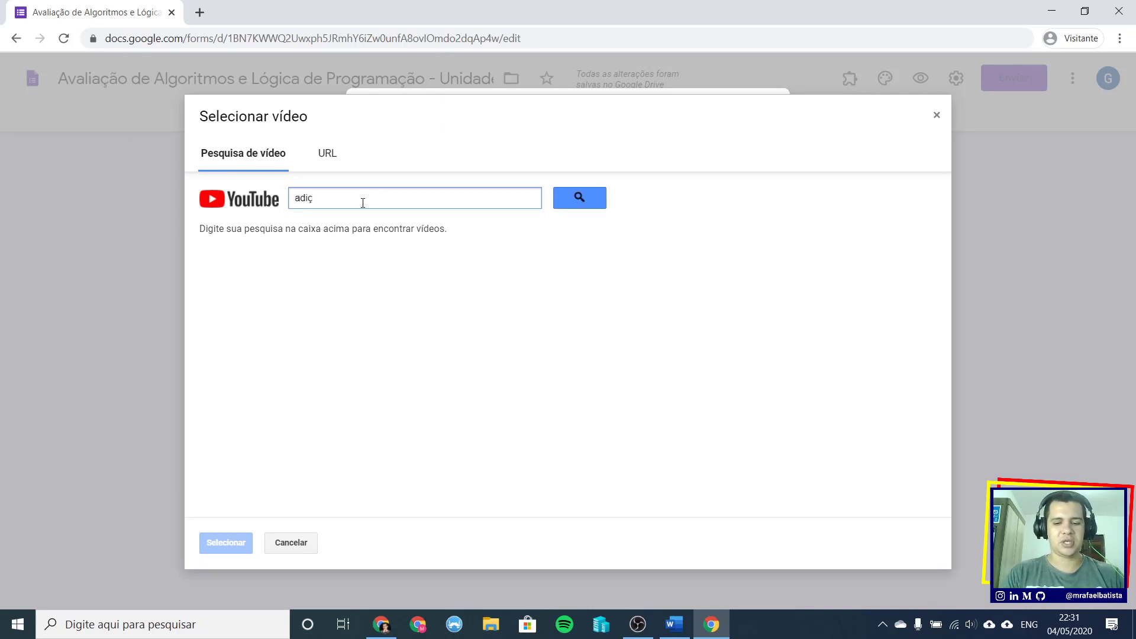
text(ão)
click(599, 203)
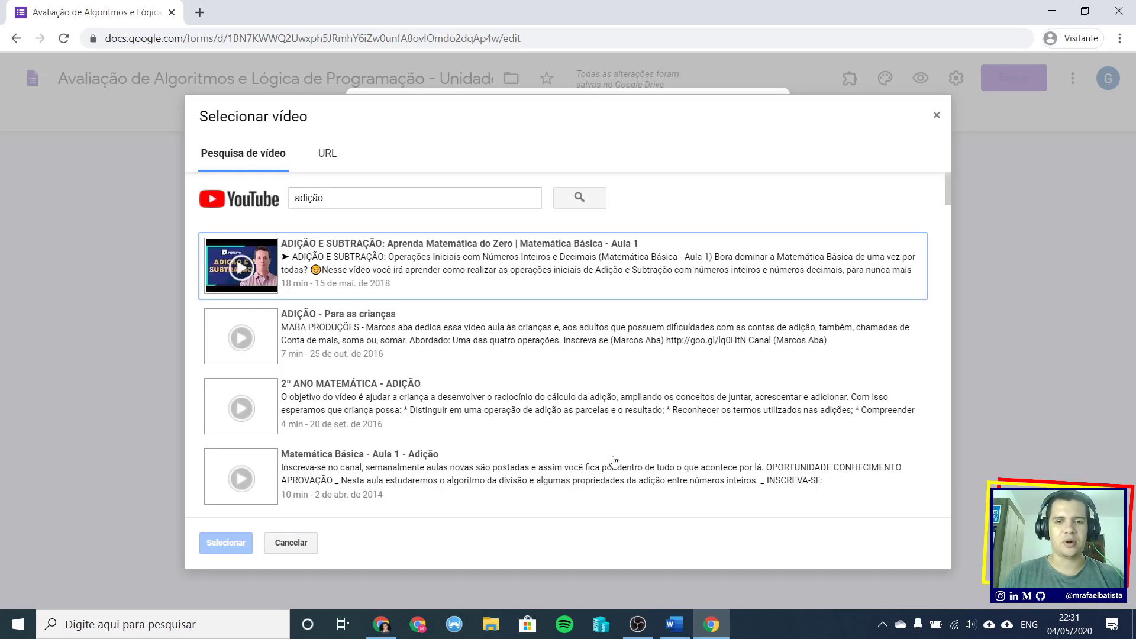
click(388, 251)
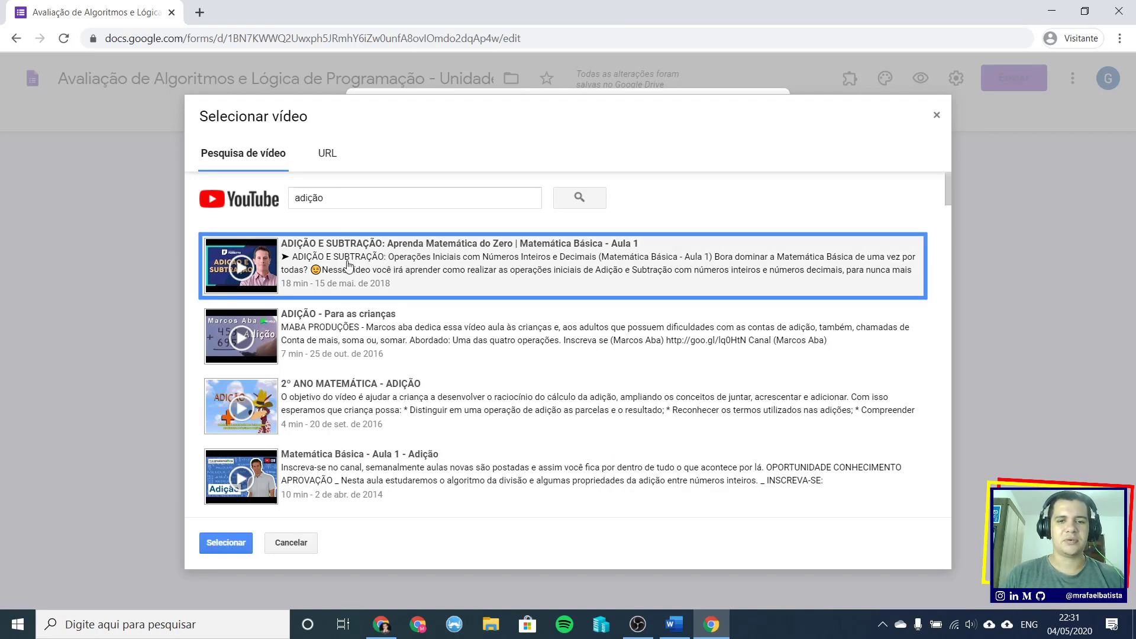
click(240, 544)
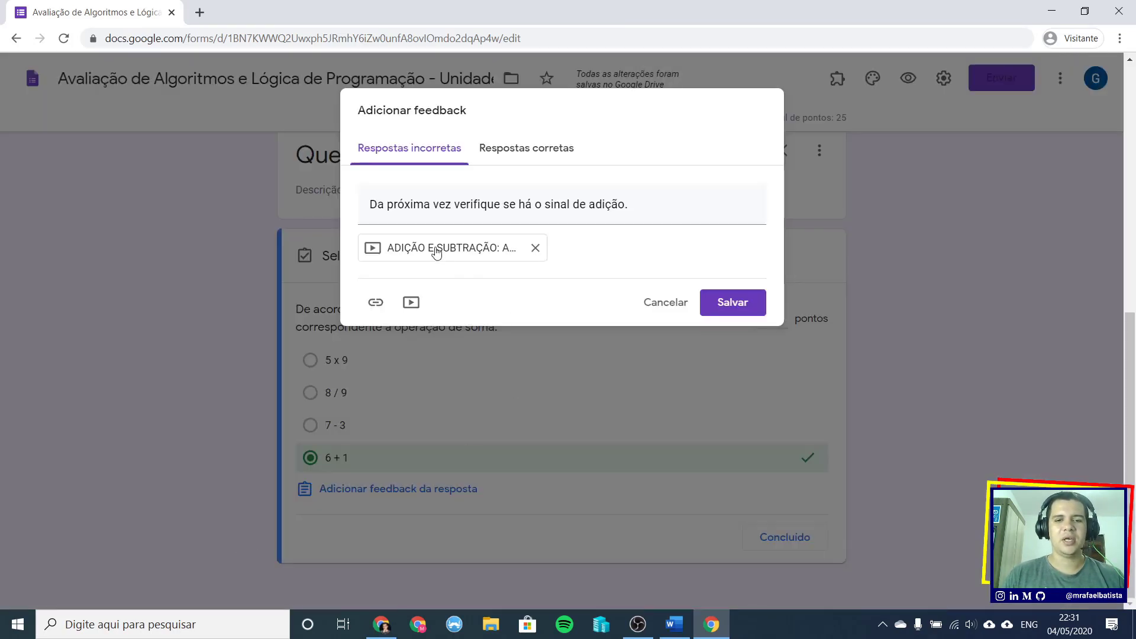
- Save the incorrect-answer feedback and close the sum question's answer key
click(750, 307)
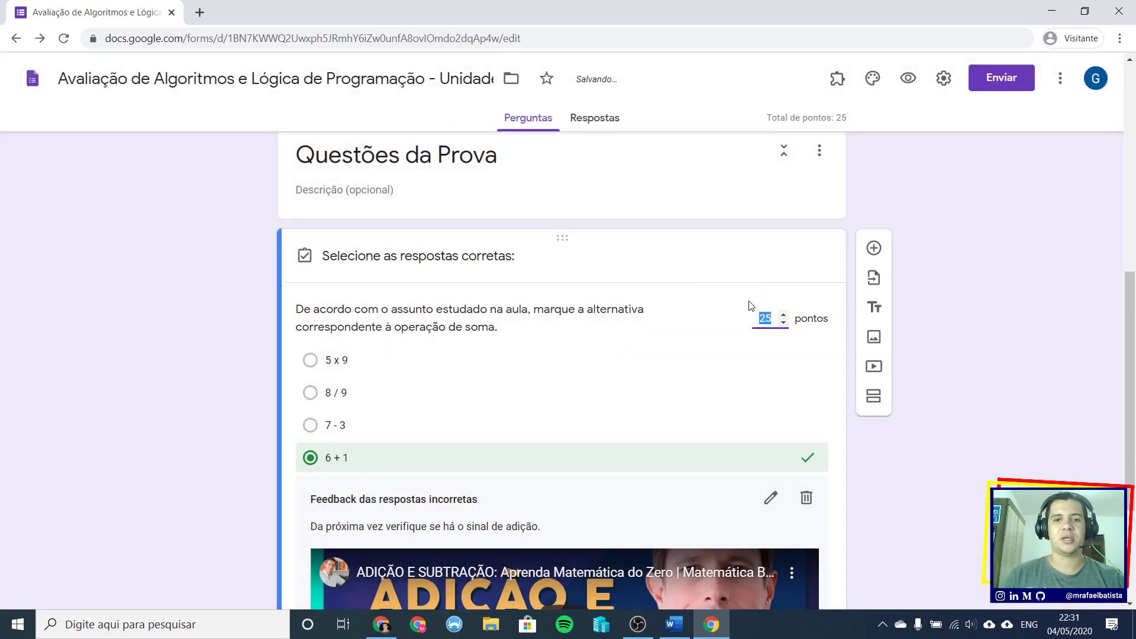
scroll(571, 477, down, 3)
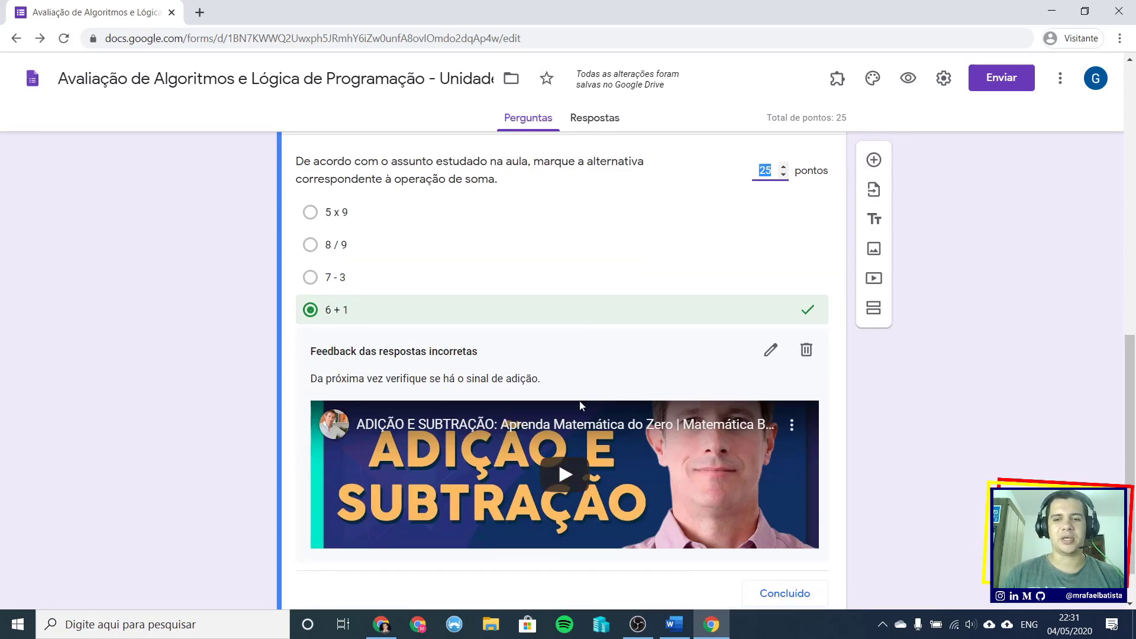
scroll(578, 388, down, 1)
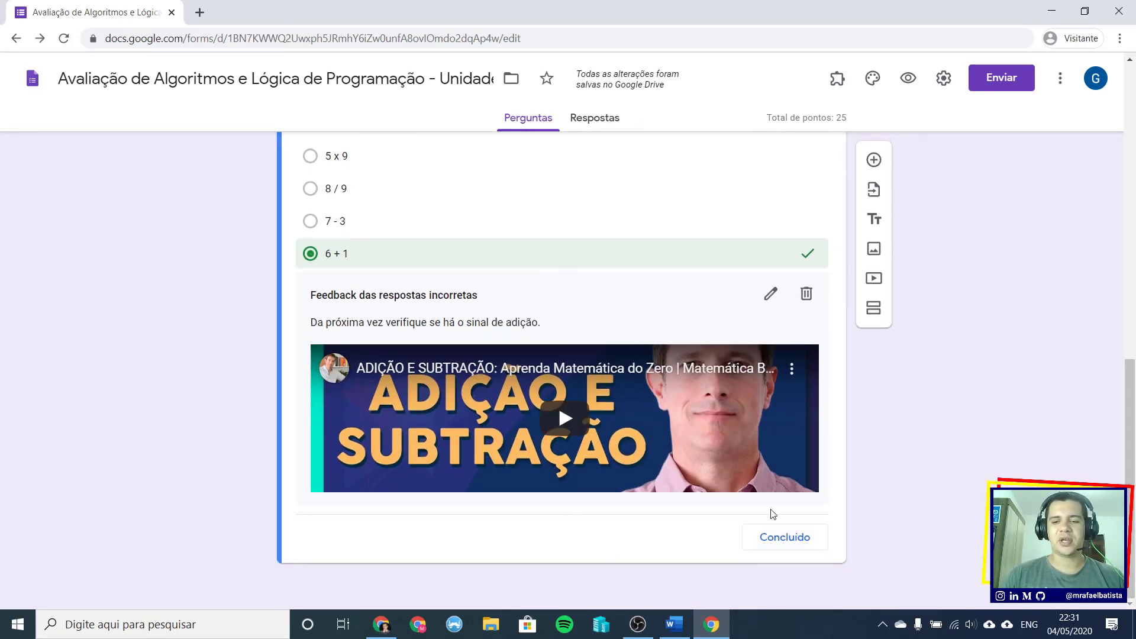
click(786, 538)
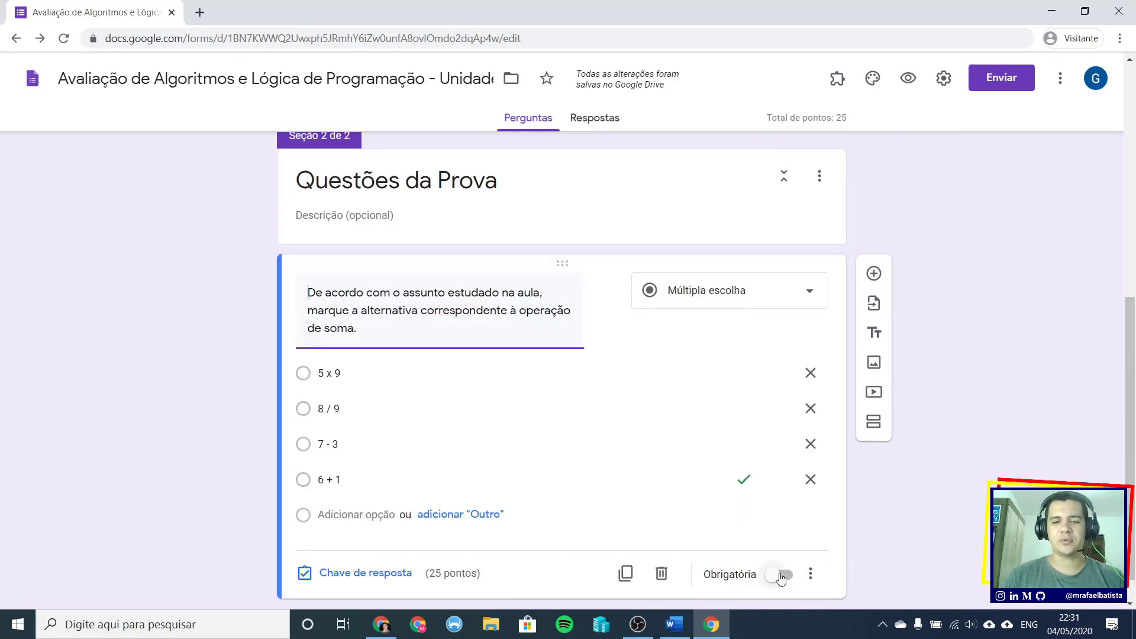
- Make the sum question required and add a new blank question below it
scroll(781, 576, down, 1)
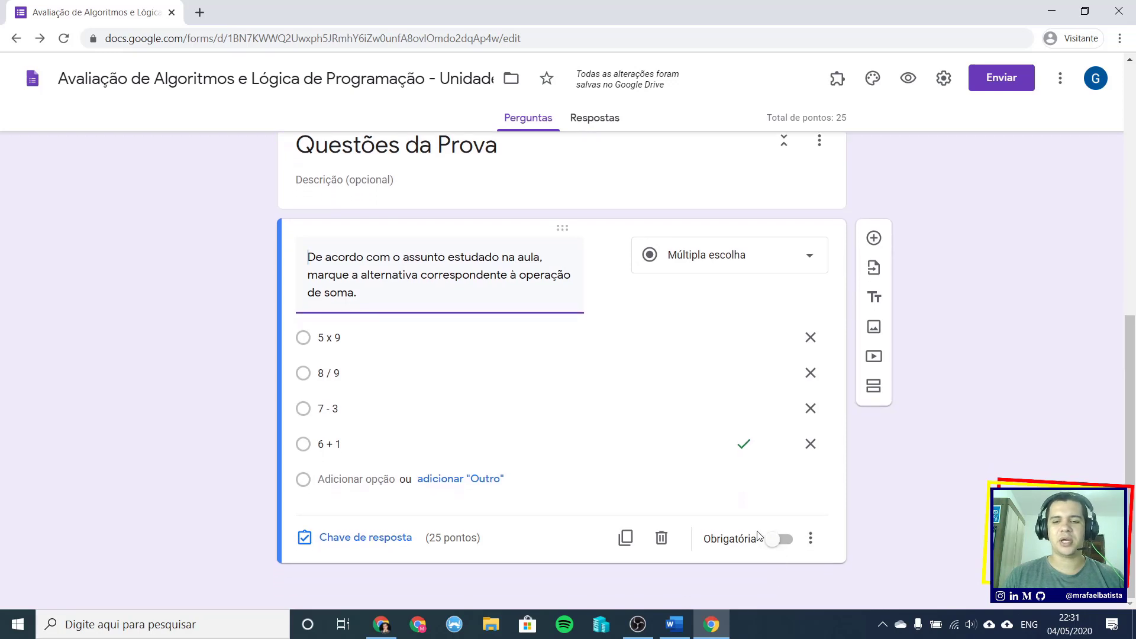
click(788, 541)
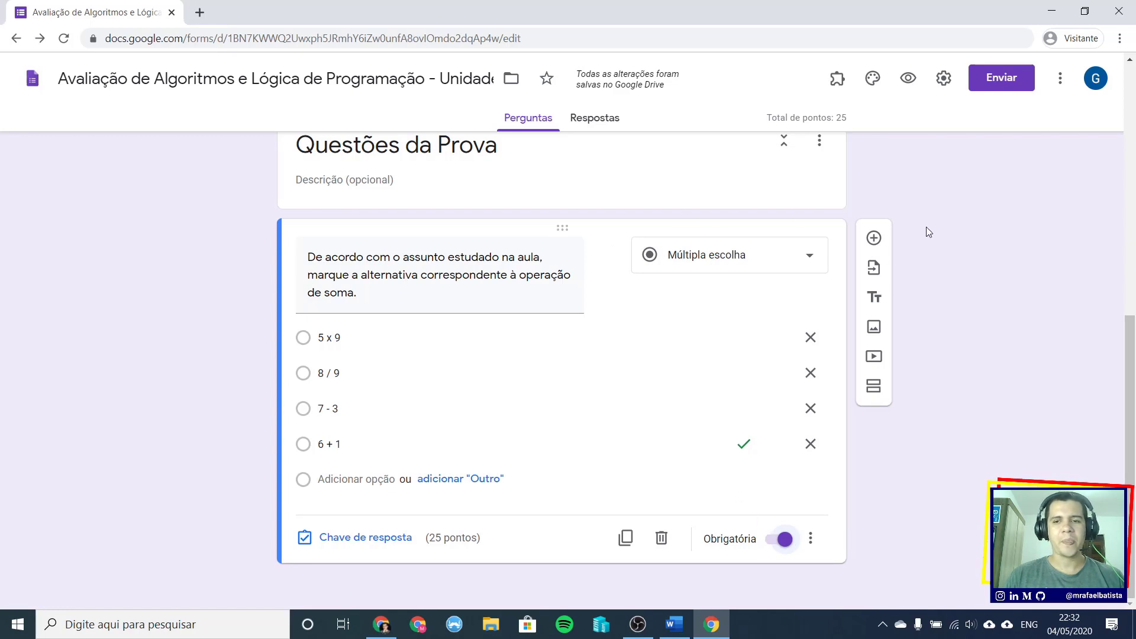
click(874, 239)
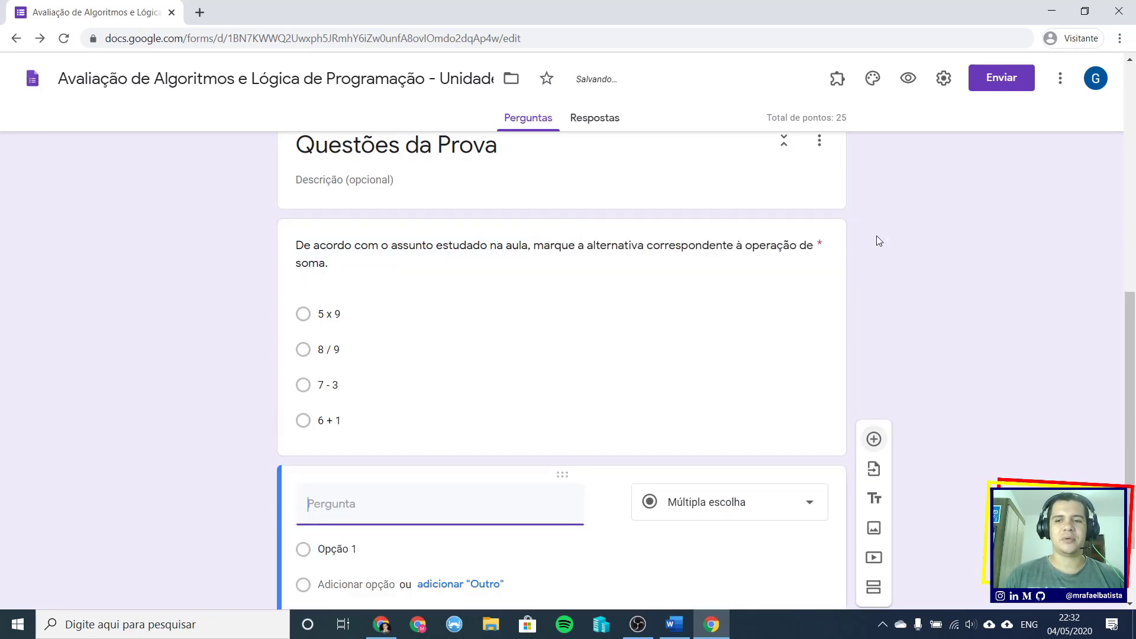
click(675, 624)
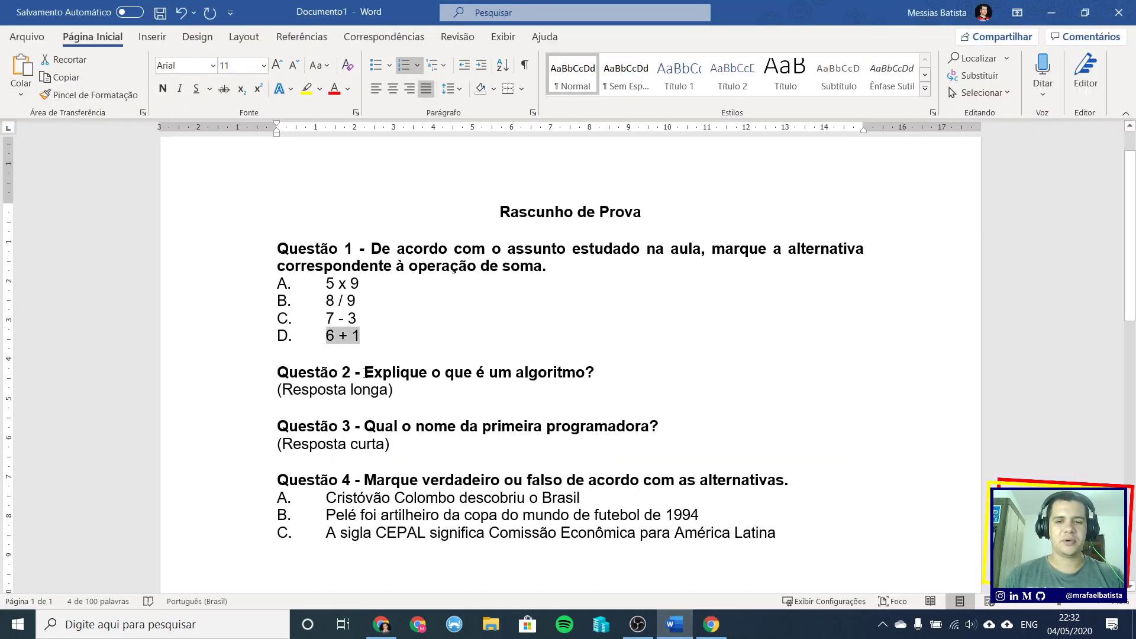
- Copy the Questão 2 text 'Explique o que é um algoritmo?' from the Word exam draft
drag(365, 373, 594, 372)
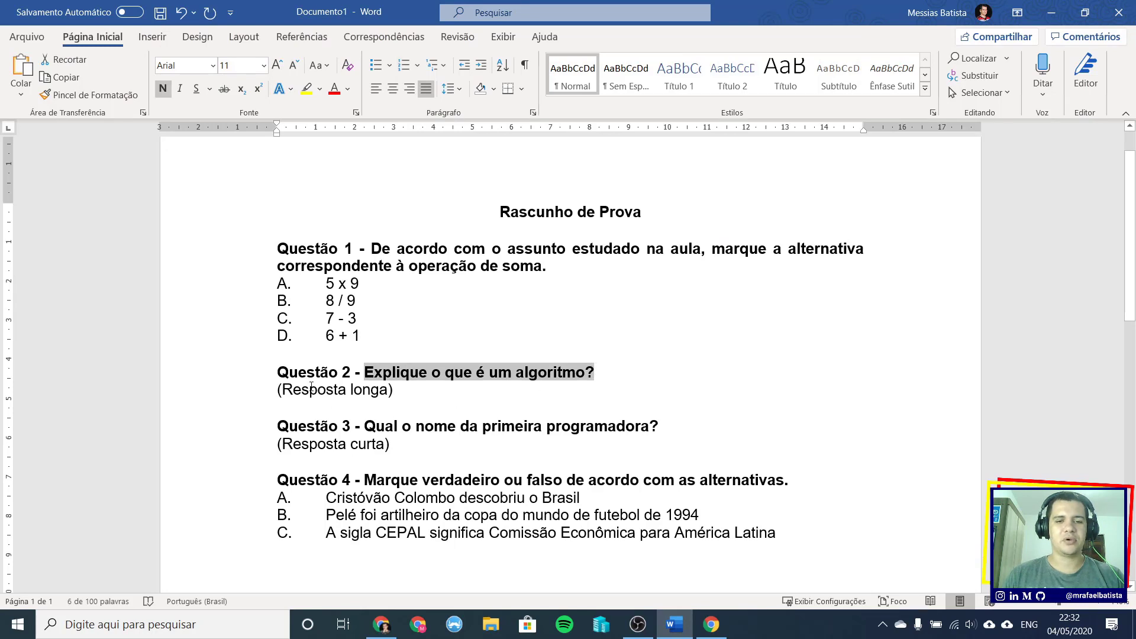
right_click(445, 379)
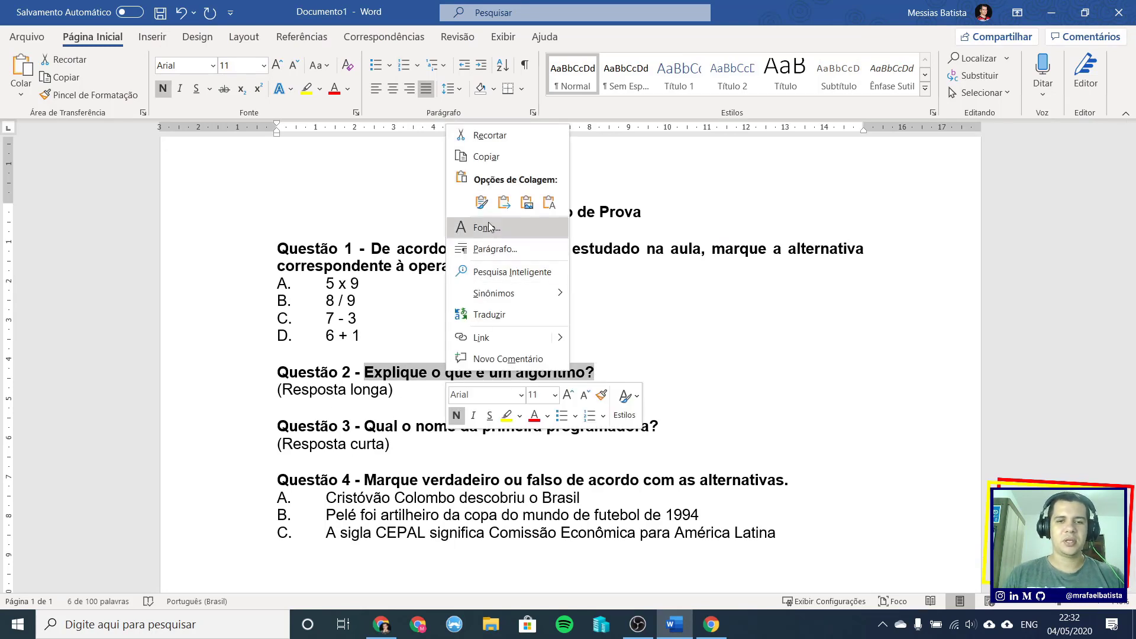
click(488, 157)
click(694, 629)
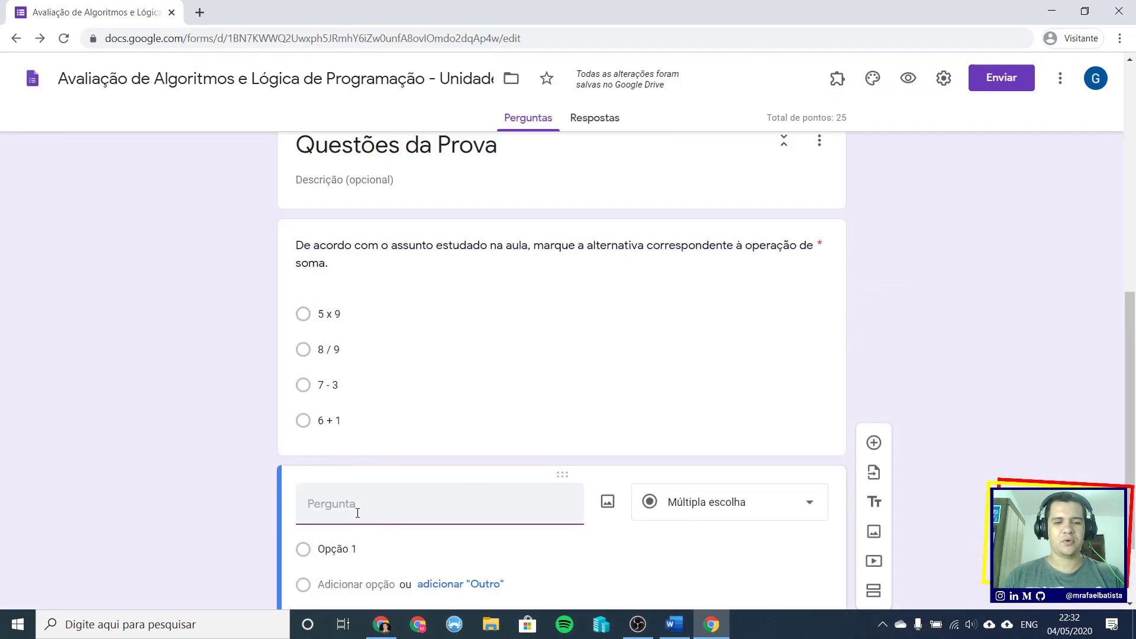
- Paste 'Explique o que é um algoritmo?' as the question title and give it 20 points
click(358, 513)
key(ctrl+v)
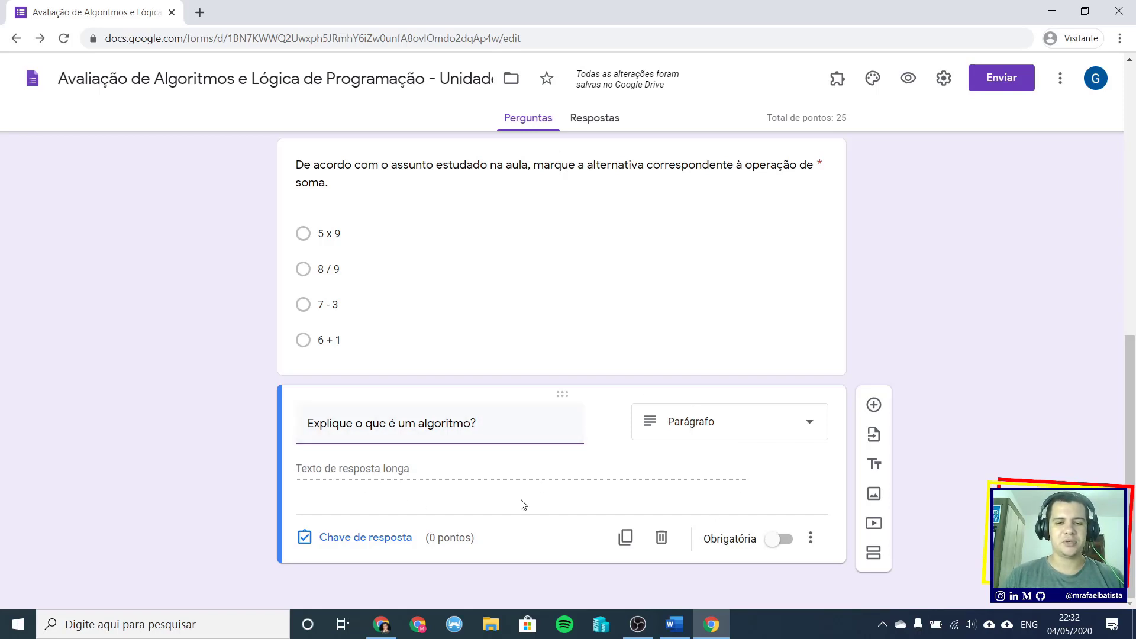
click(346, 545)
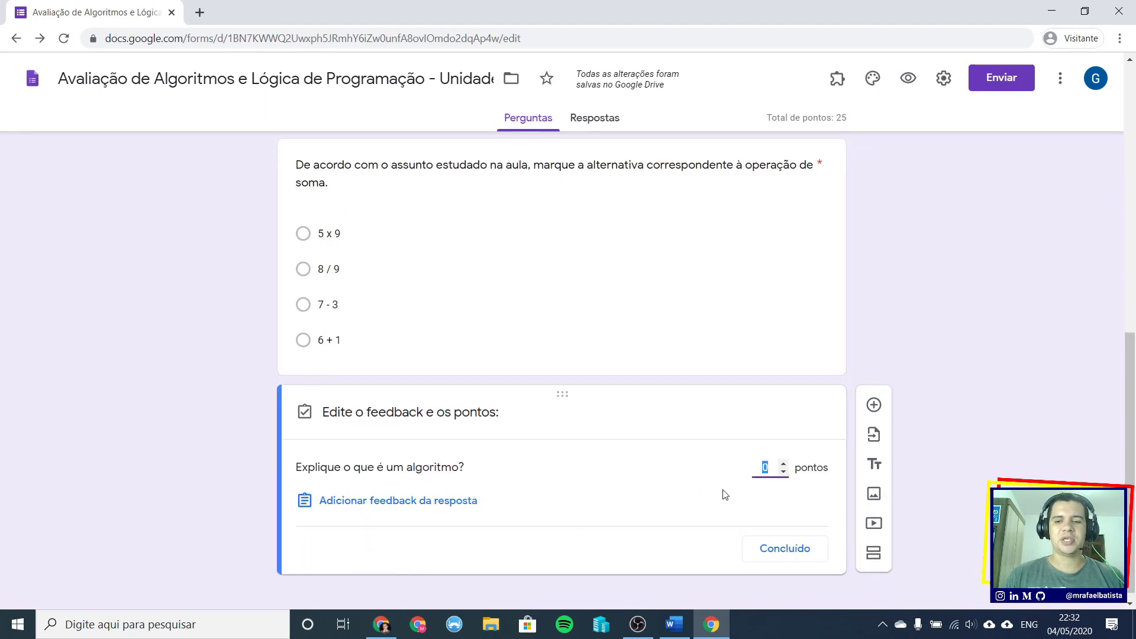
click(765, 469)
double_click(765, 468)
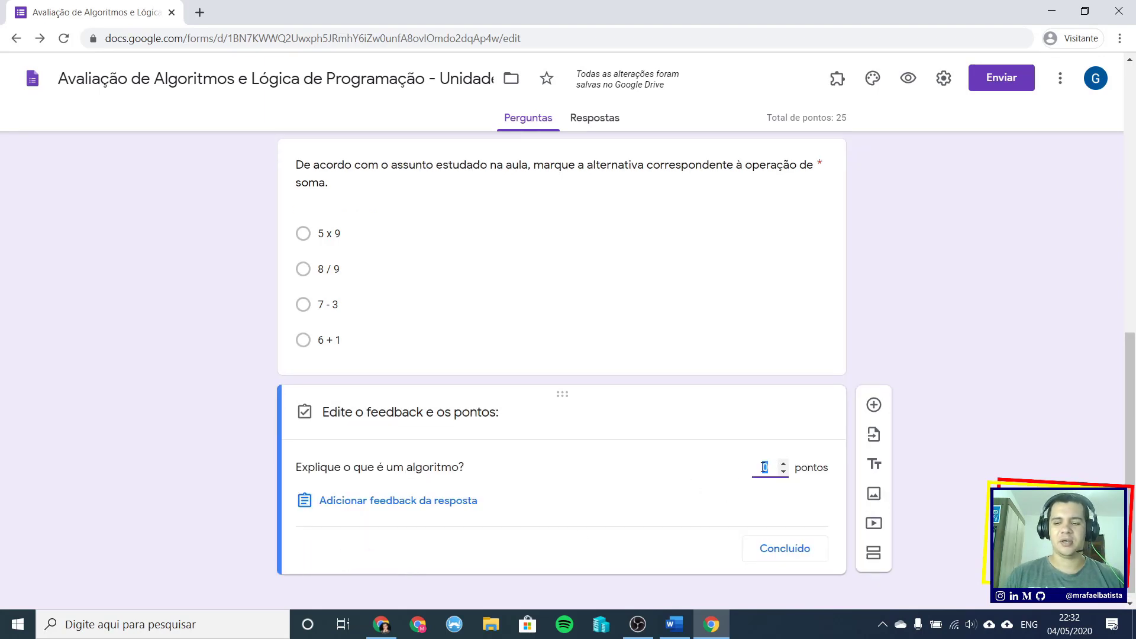
text(20)
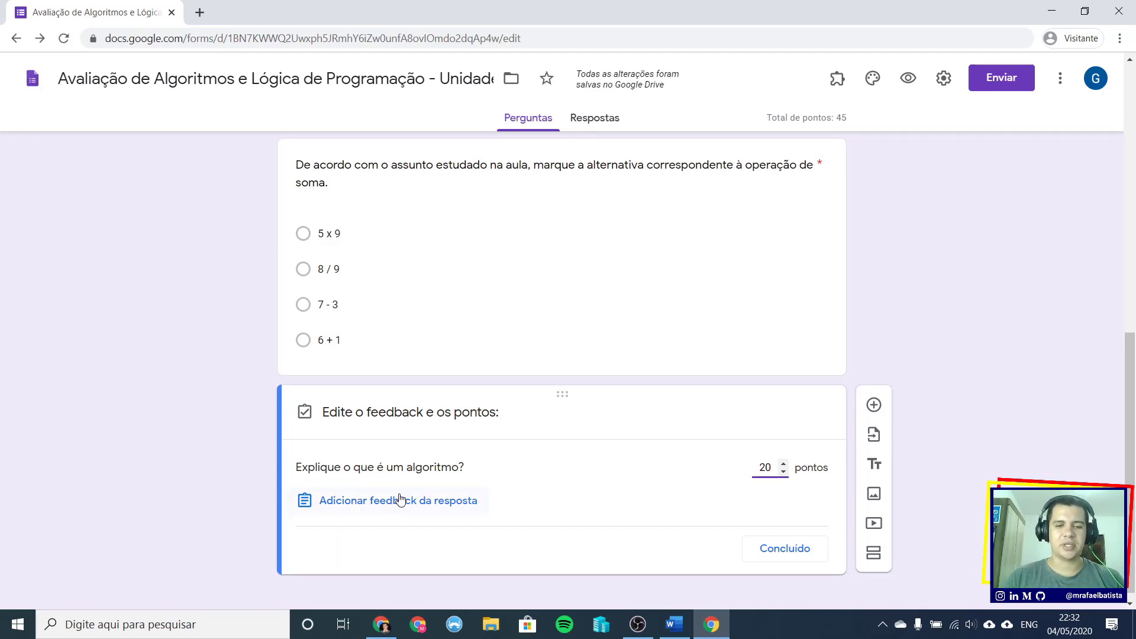
- Close the answer key, make the algorithm question required, and add another blank question
click(786, 557)
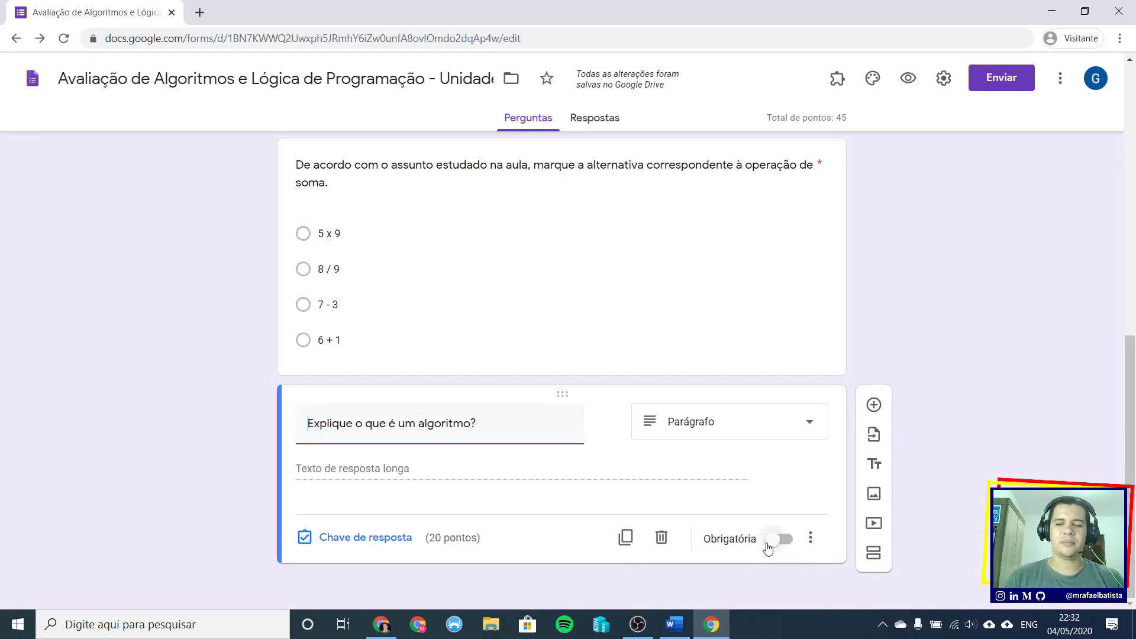
click(780, 541)
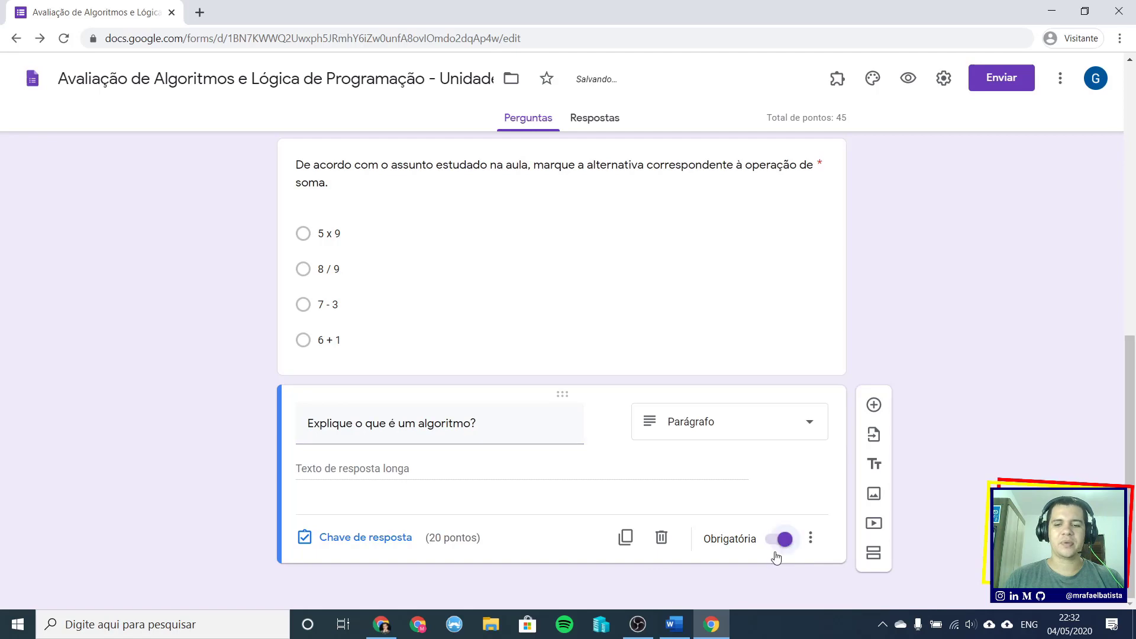
click(879, 413)
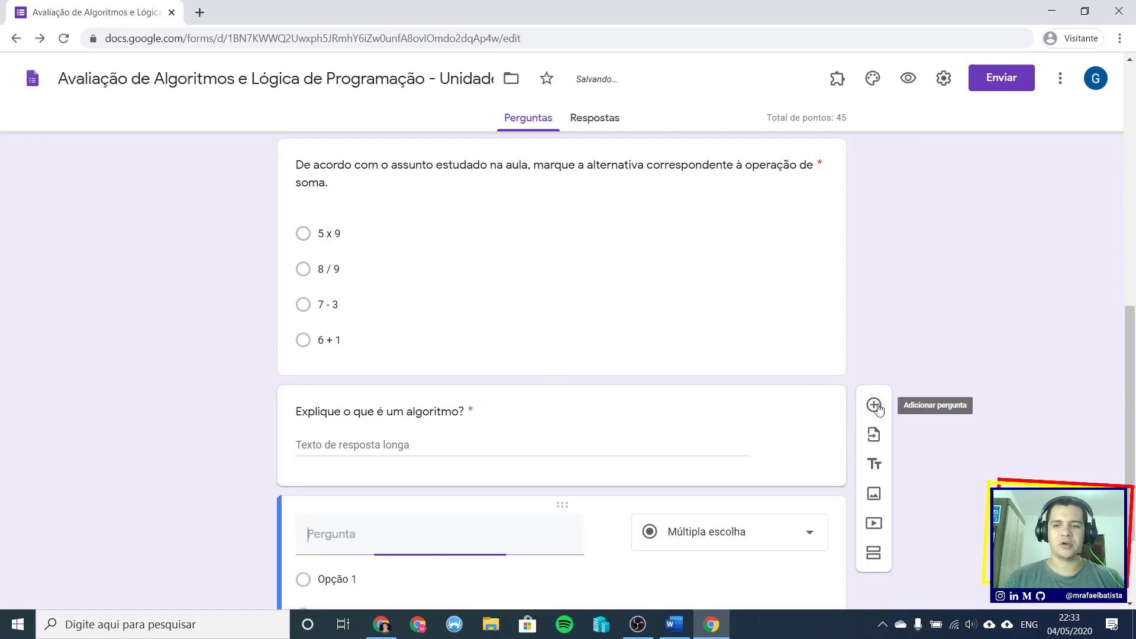
click(675, 624)
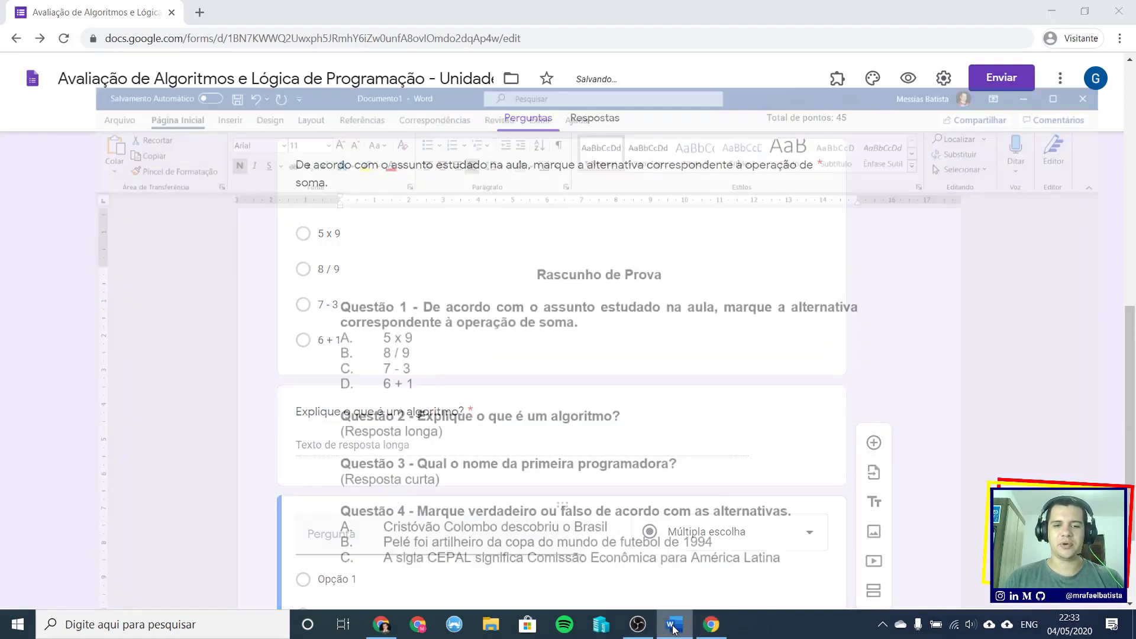
- Copy the Questão 3 text 'Qual o nome da primeira programadora?' from the Word draft
drag(365, 427, 661, 427)
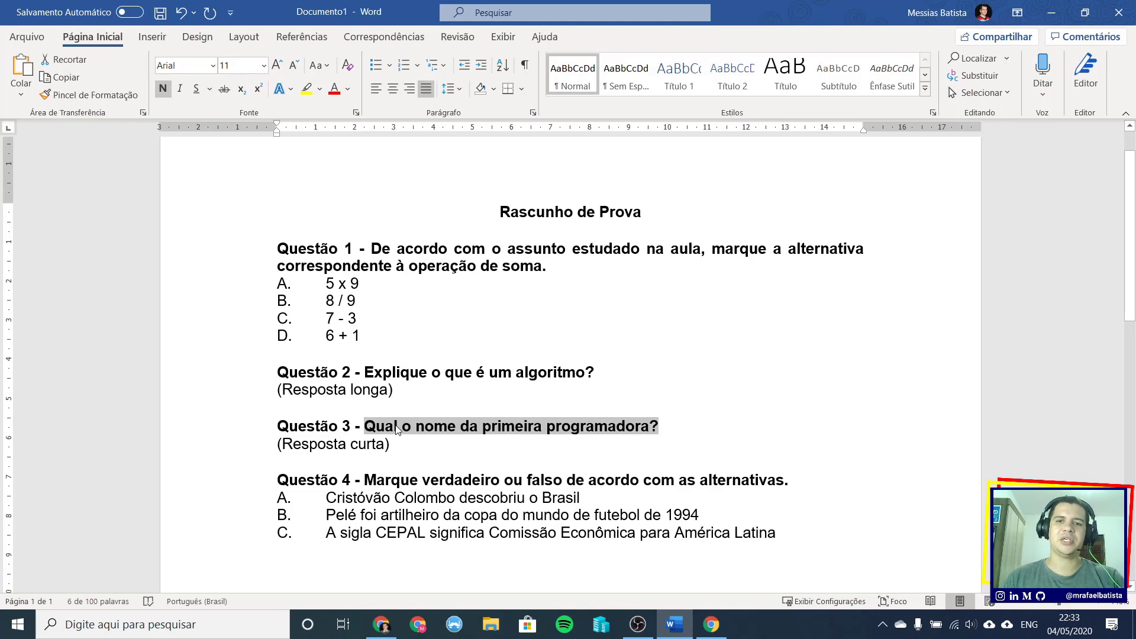
key(alt+Tab)
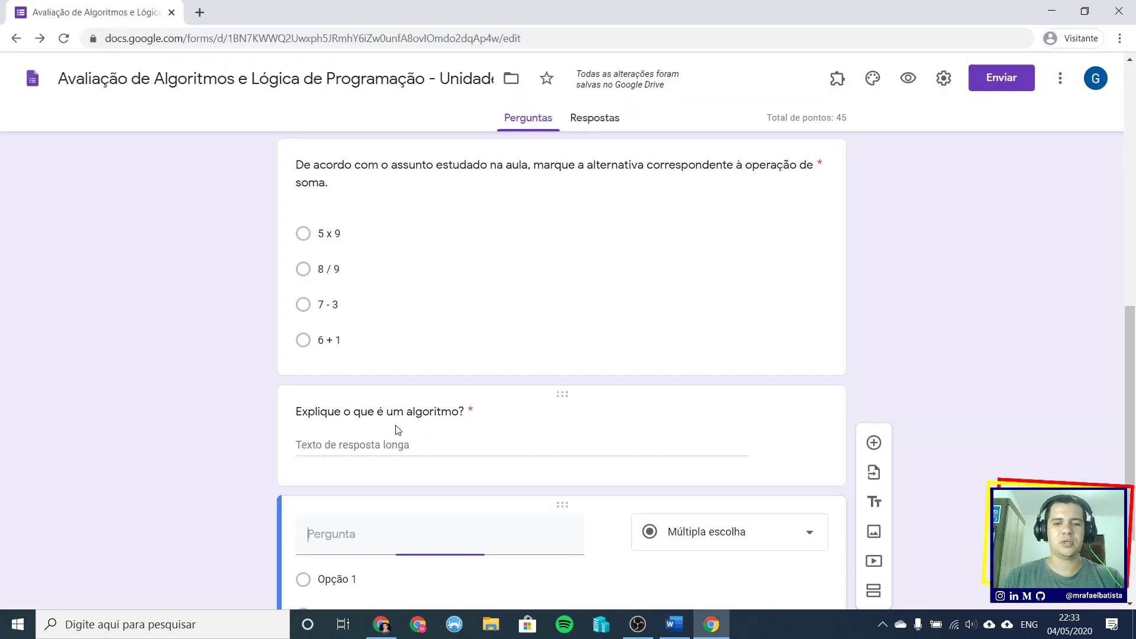
- Paste 'Qual o nome da primeira programadora?' as the title, set 25 points, and open answer feedback
scroll(379, 521, down, 2)
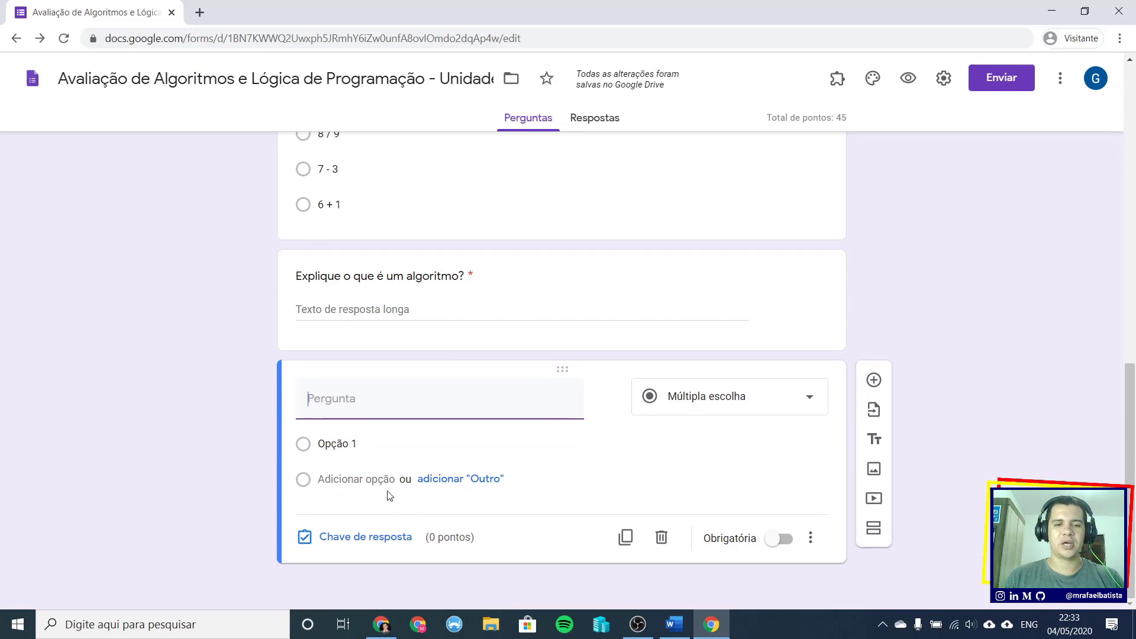
key(ctrl+v)
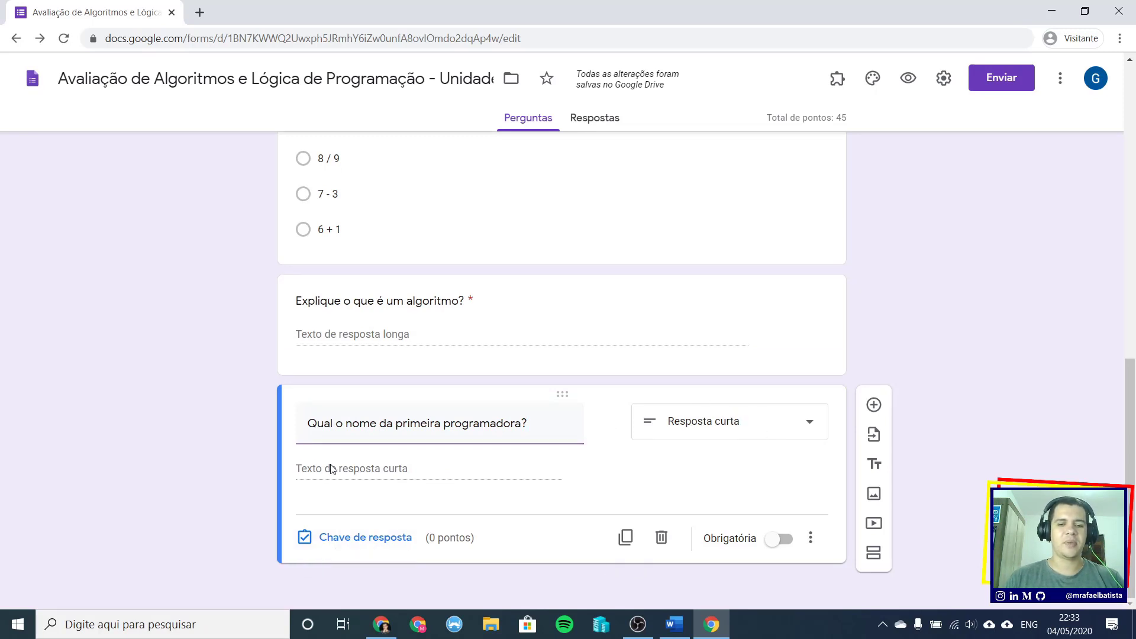
click(385, 539)
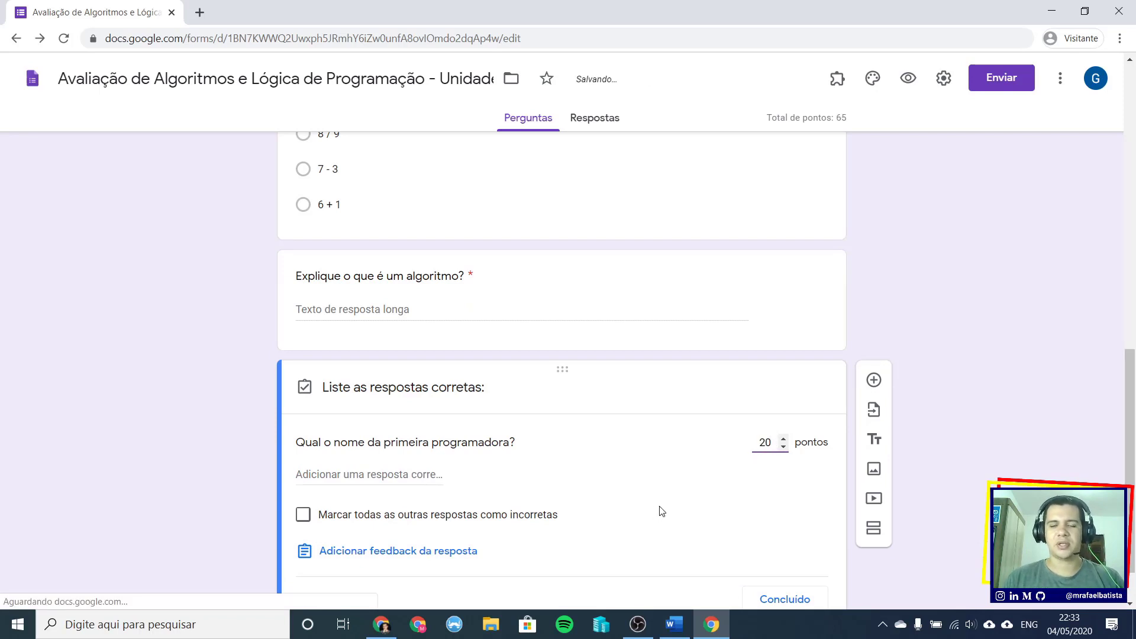
scroll(662, 511, up, 10)
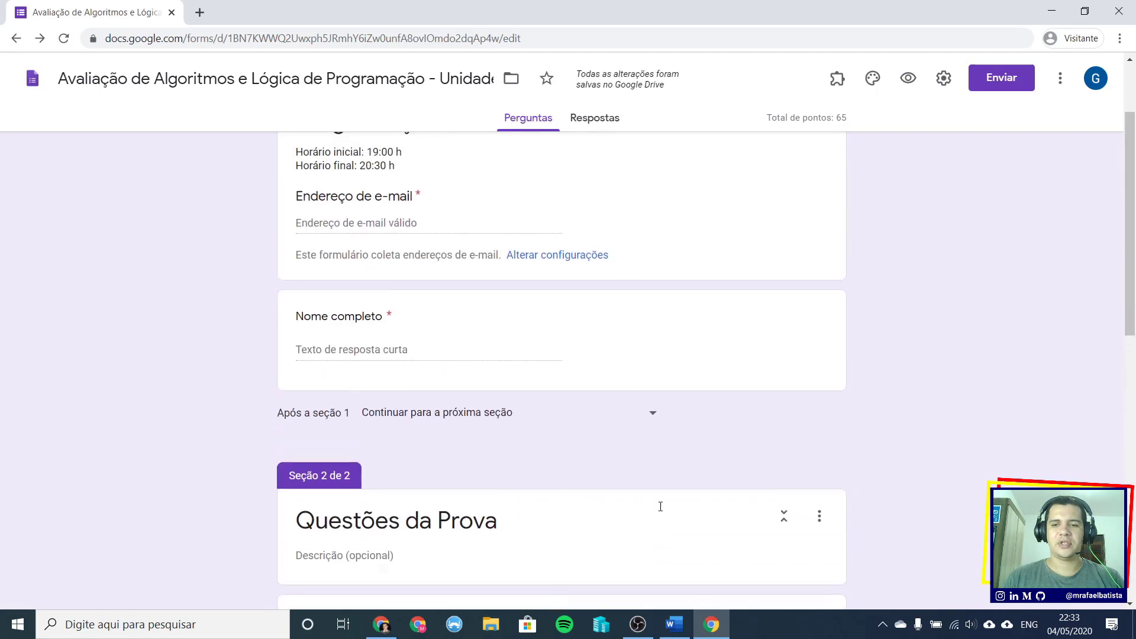
scroll(660, 506, down, 6)
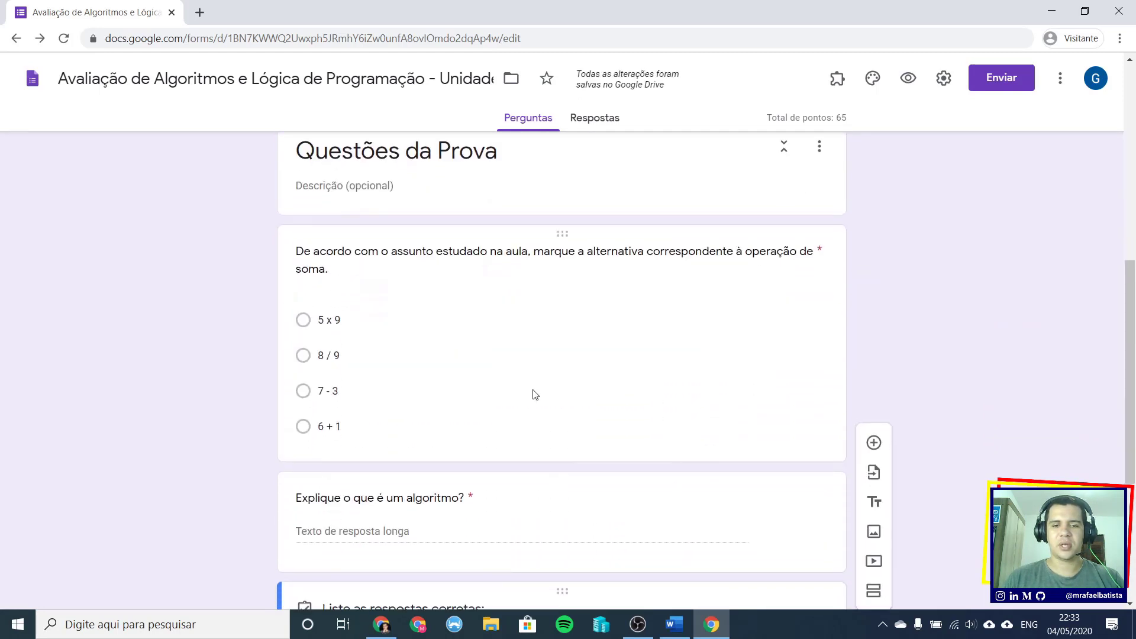
scroll(575, 371, down, 5)
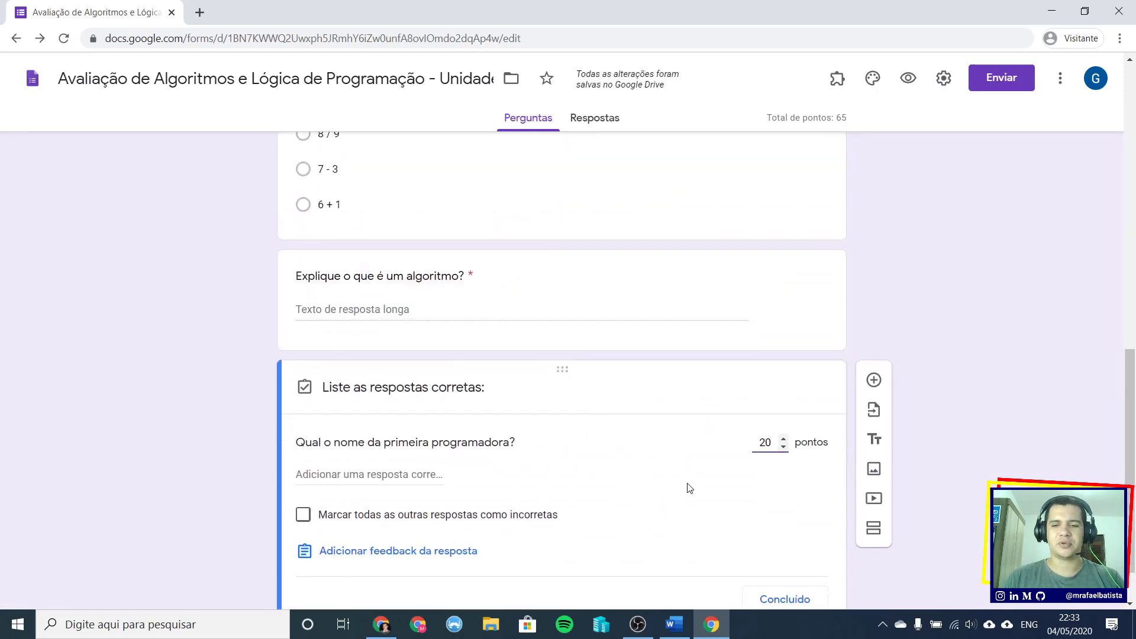
scroll(628, 459, up, 3)
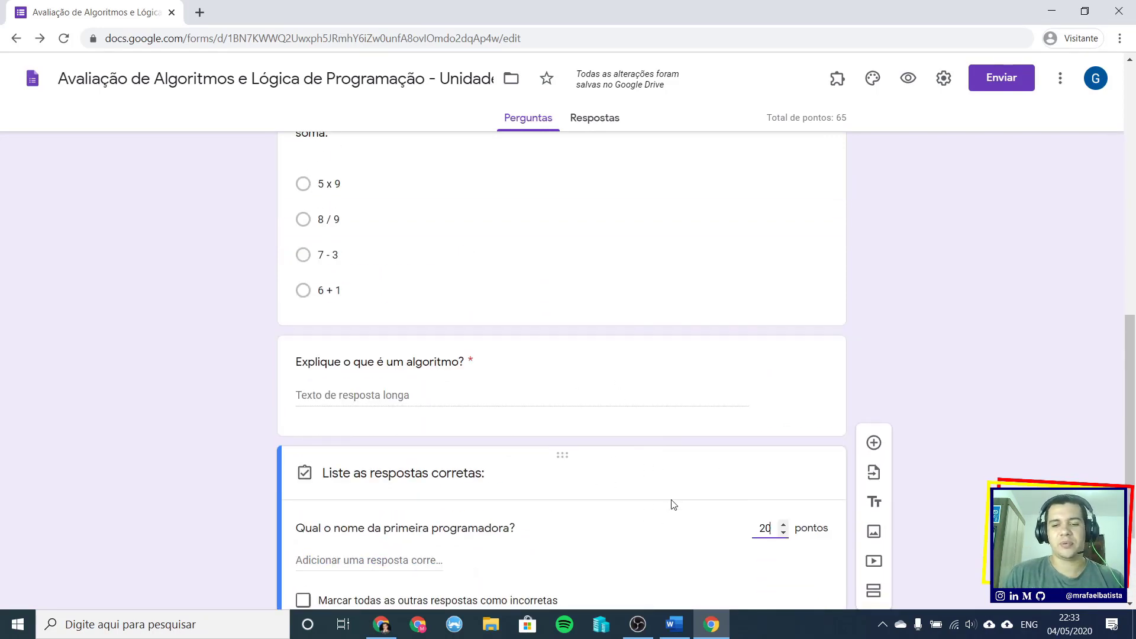
scroll(674, 505, down, 3)
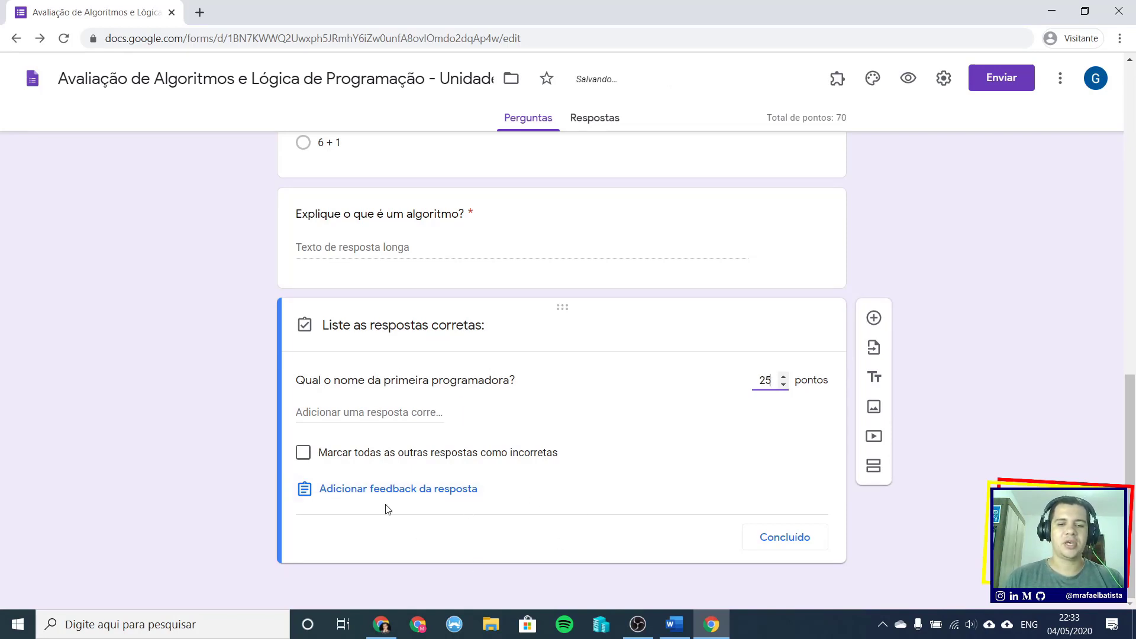
click(394, 492)
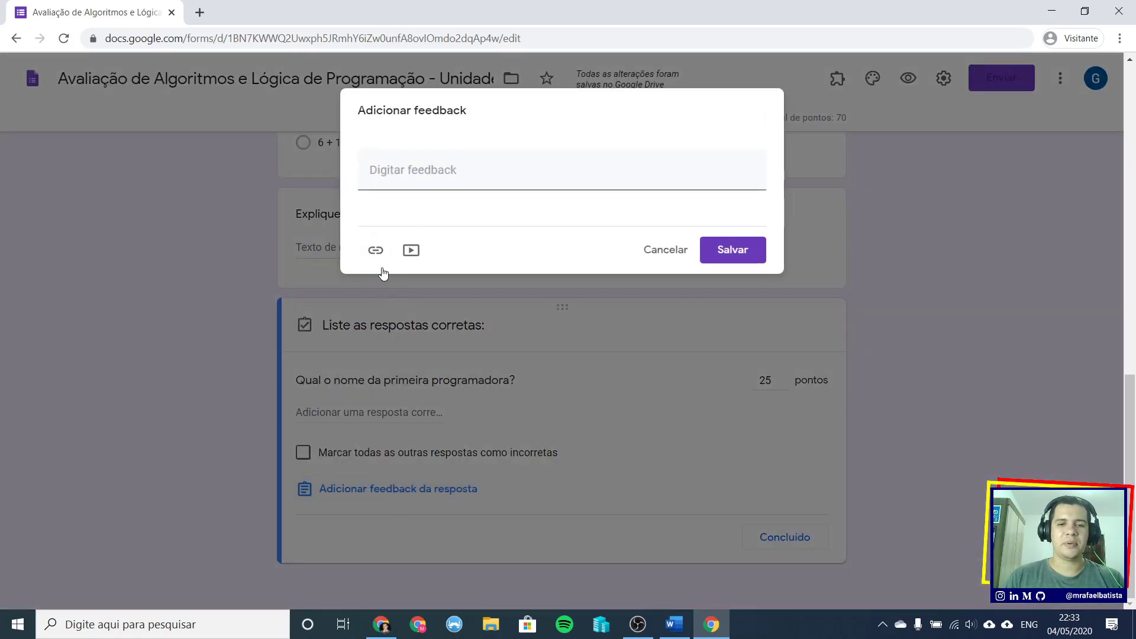
- Attach the 'Ada Lovelace, Mathematician and Programmer | Biography' video as answer feedback and finish the key
click(411, 251)
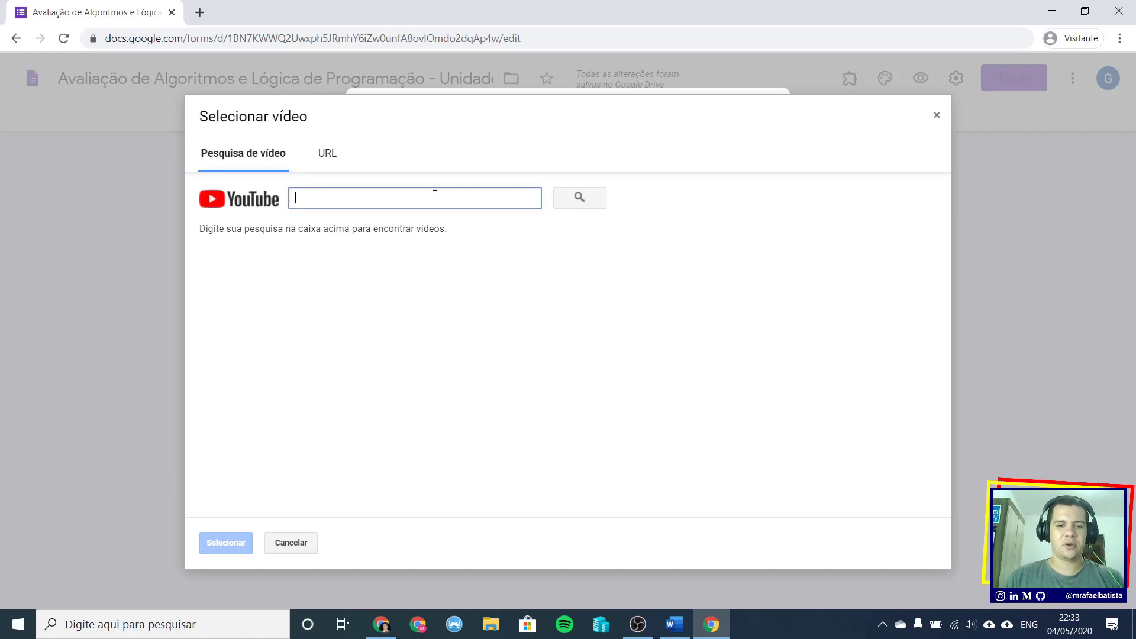
text(ada lovelace)
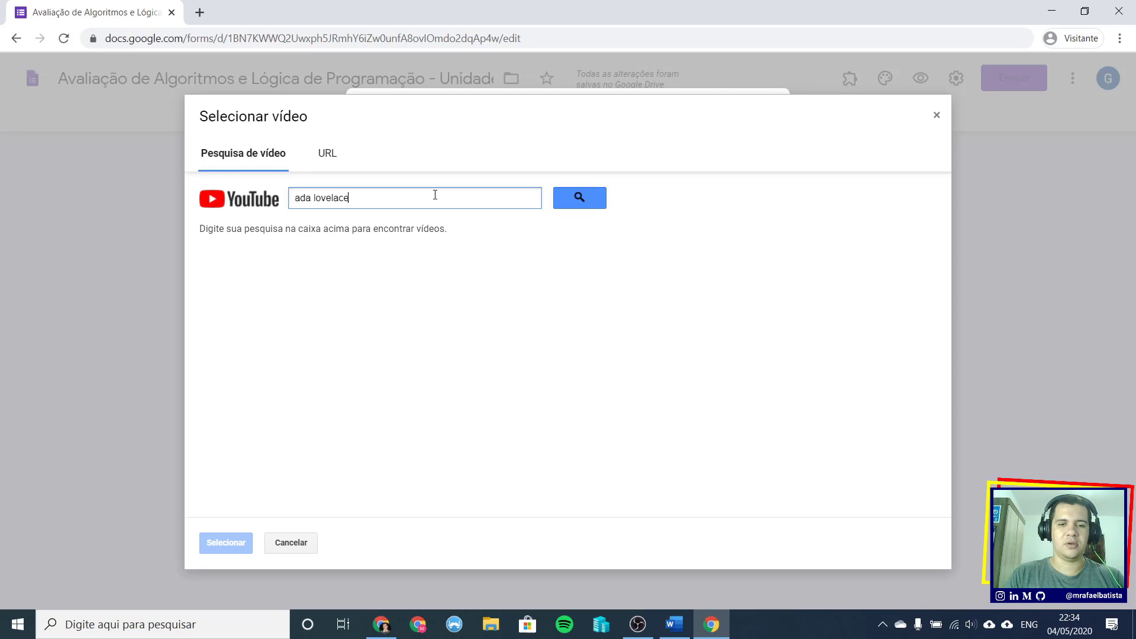
key(Return)
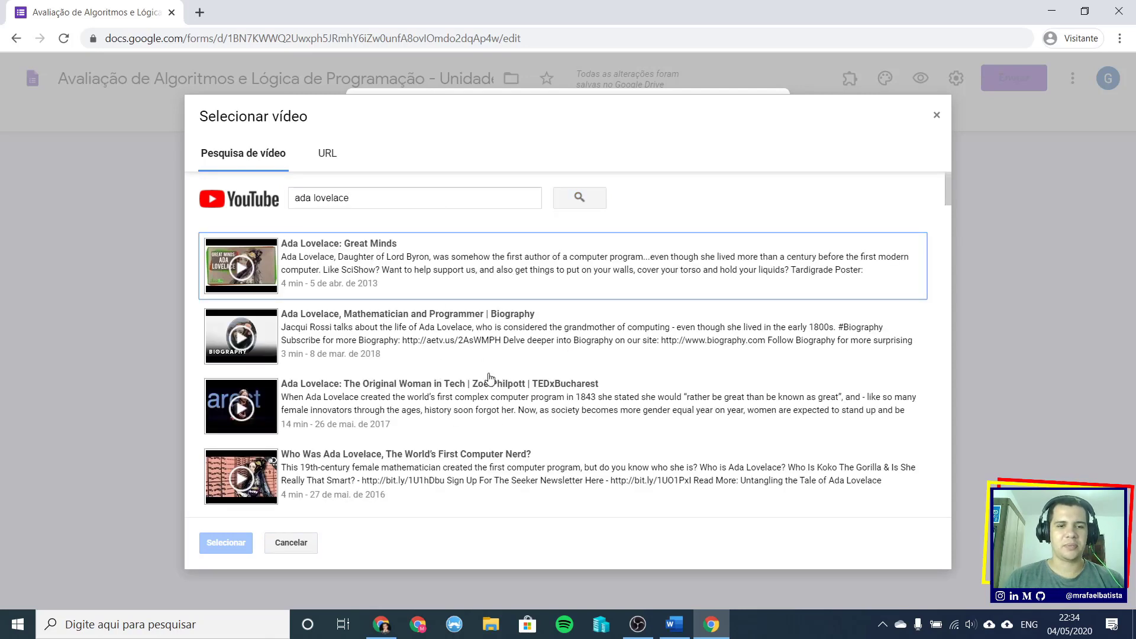
click(355, 339)
click(226, 543)
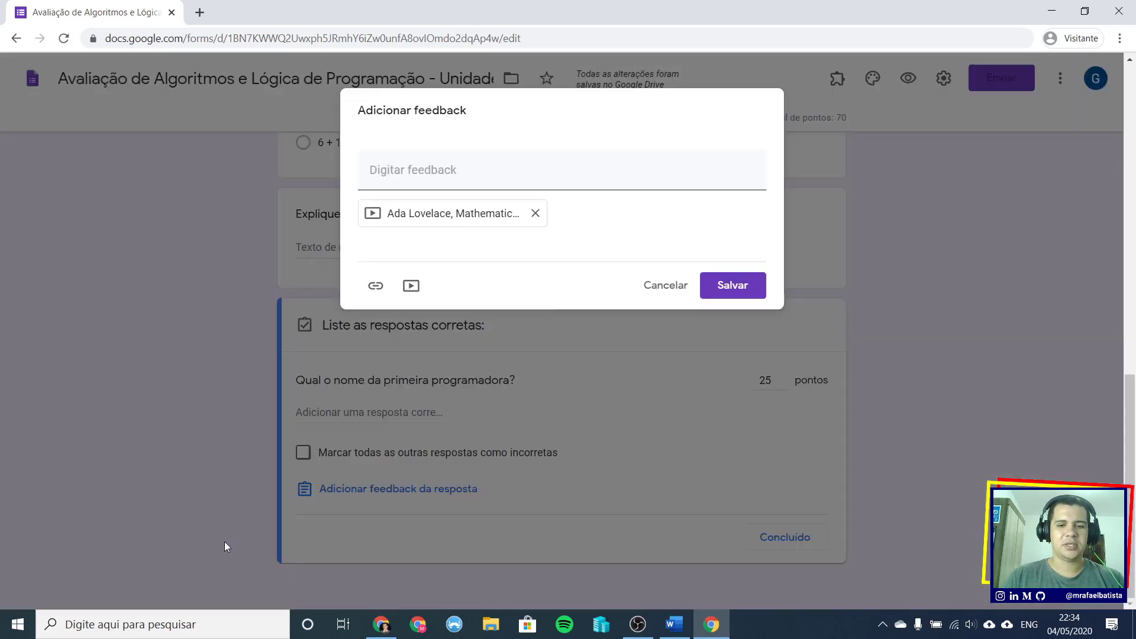
click(733, 286)
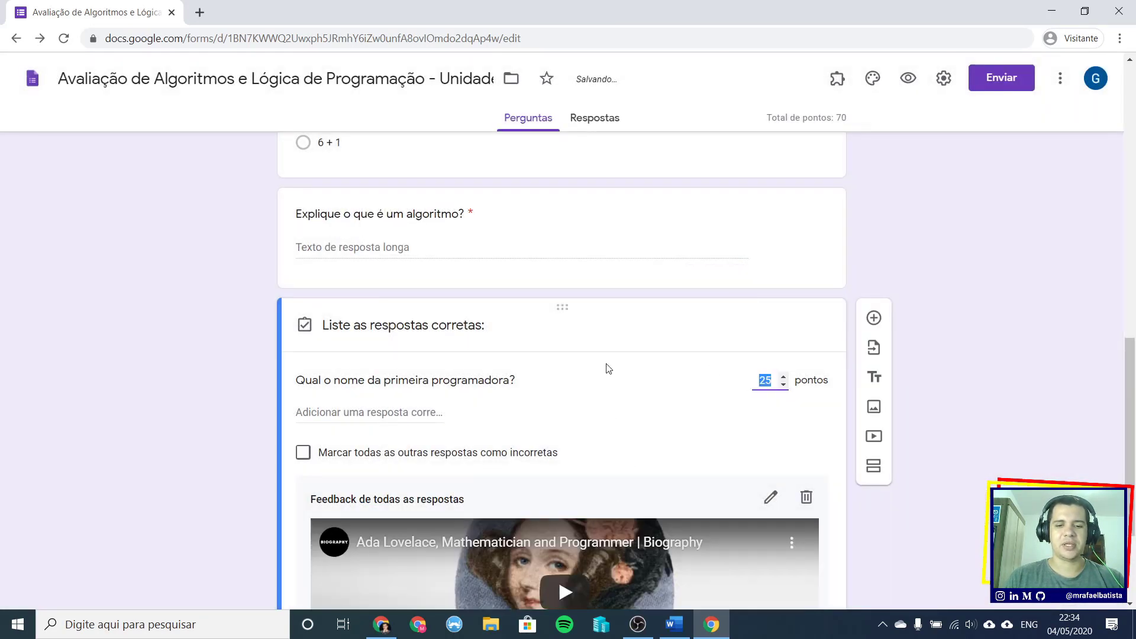
scroll(612, 367, down, 3)
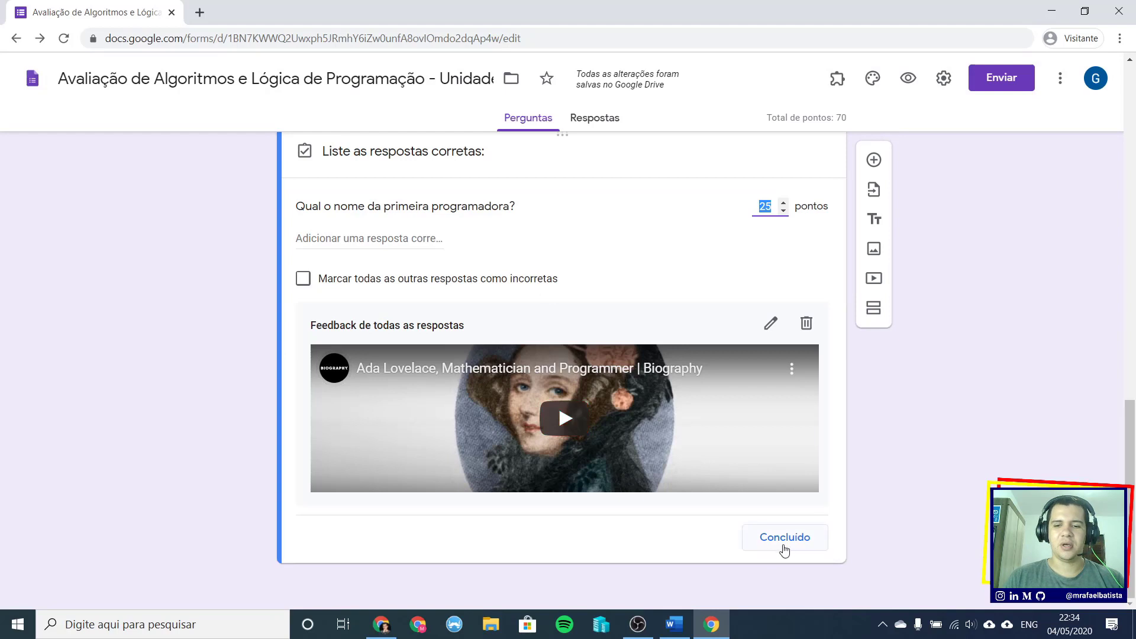
click(784, 548)
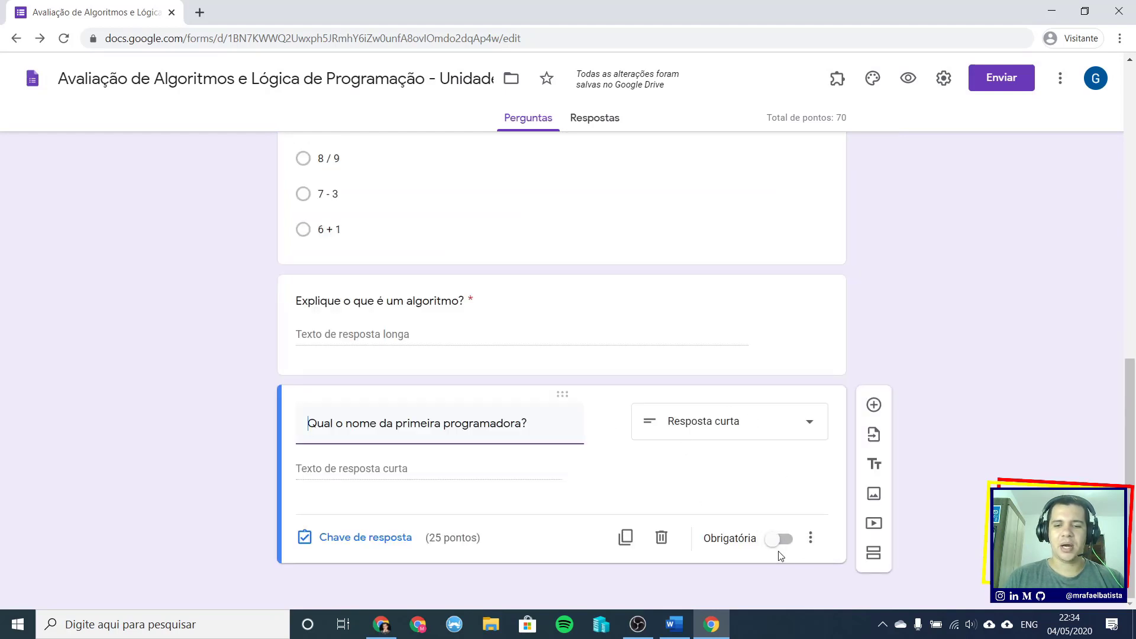
- Make the question required and add 'Marque verdadeiro ou falso de acordo com as alternativas.' below
click(786, 543)
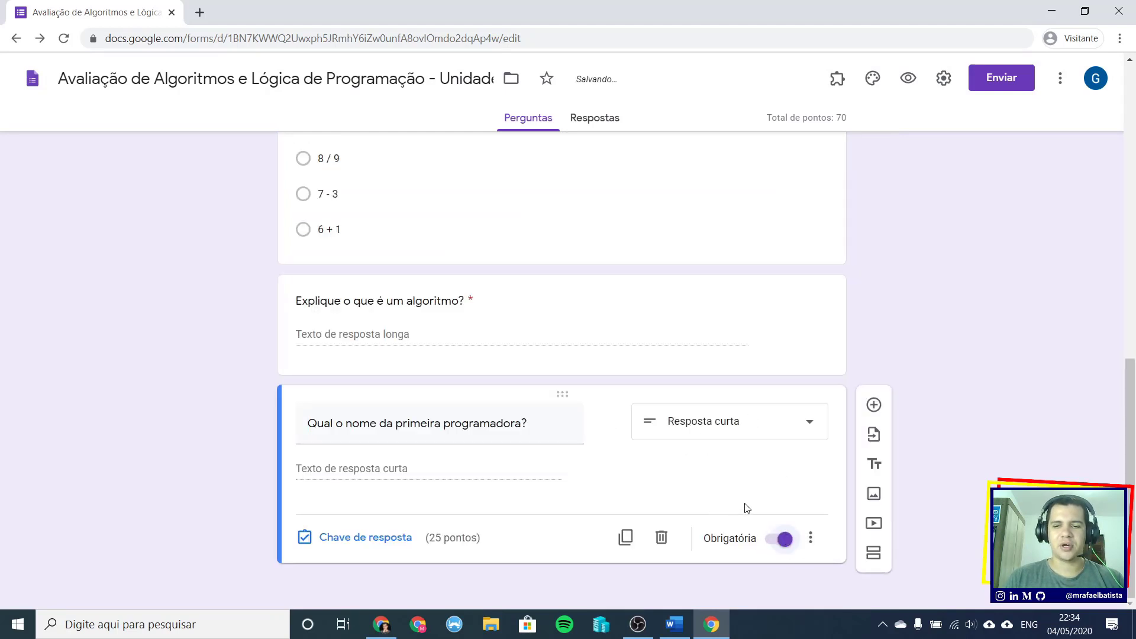
click(873, 405)
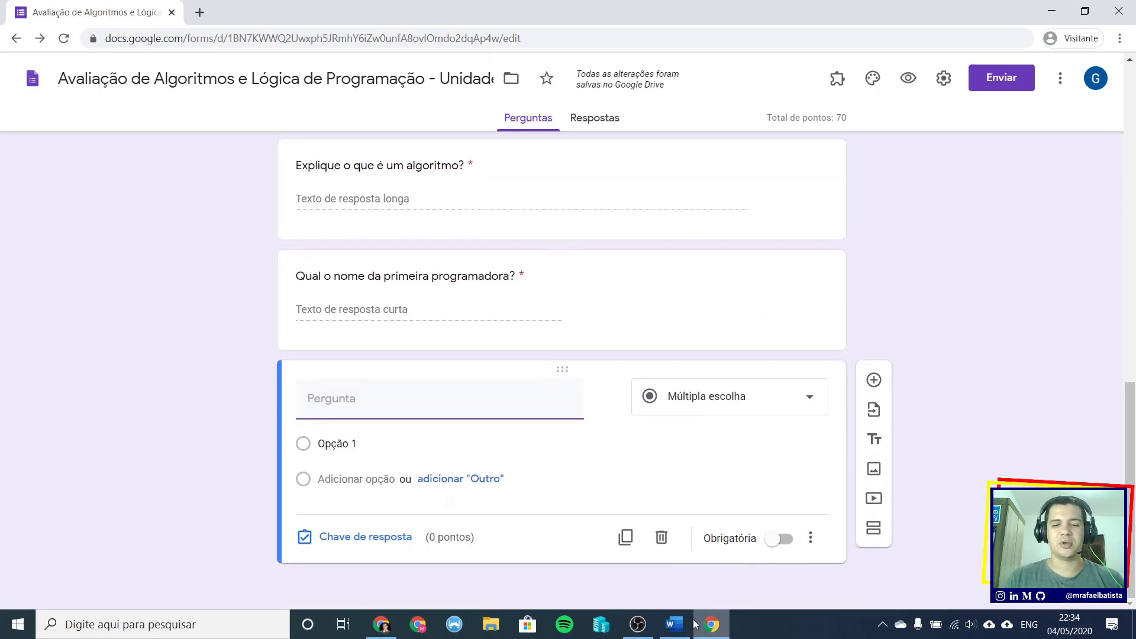
click(678, 630)
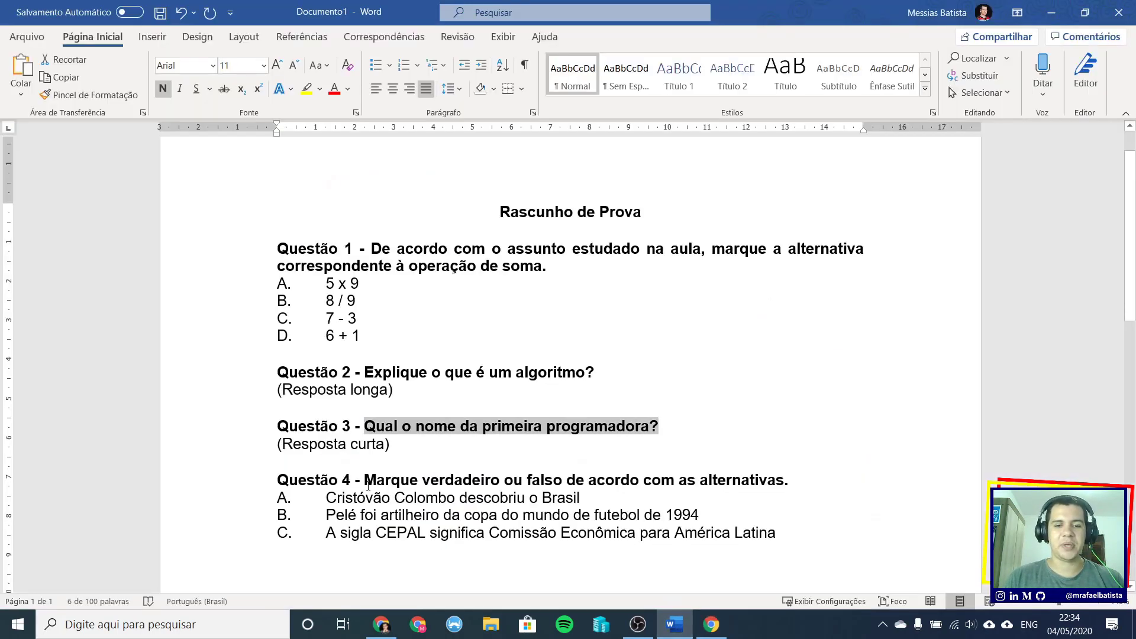
drag(366, 479, 799, 480)
key(ctrl+c)
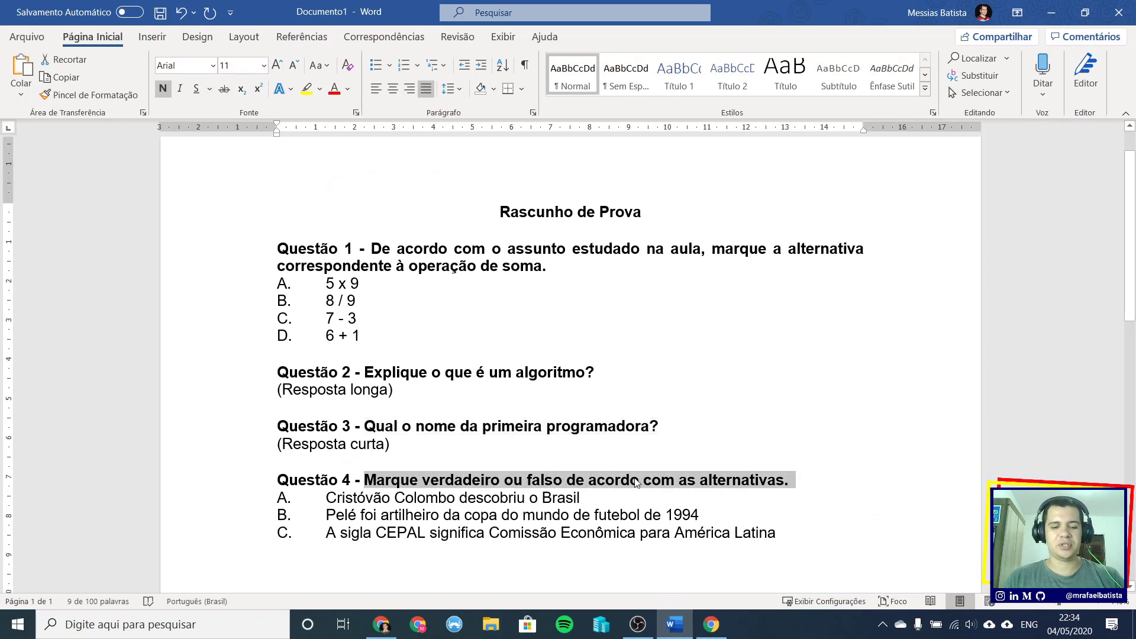
click(711, 624)
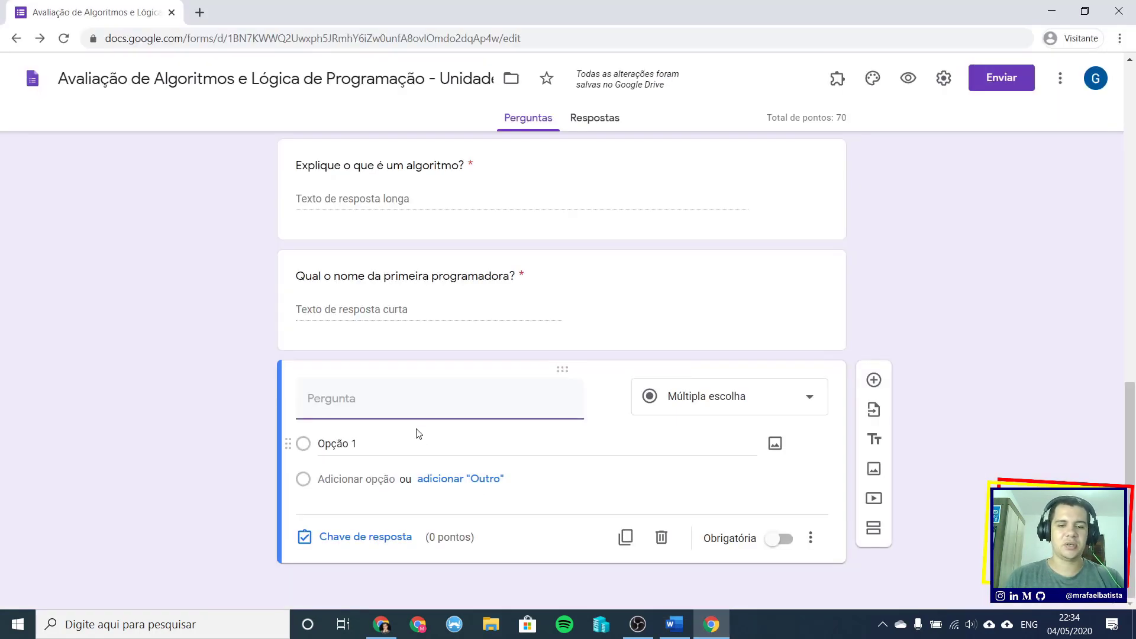
key(ctrl+v)
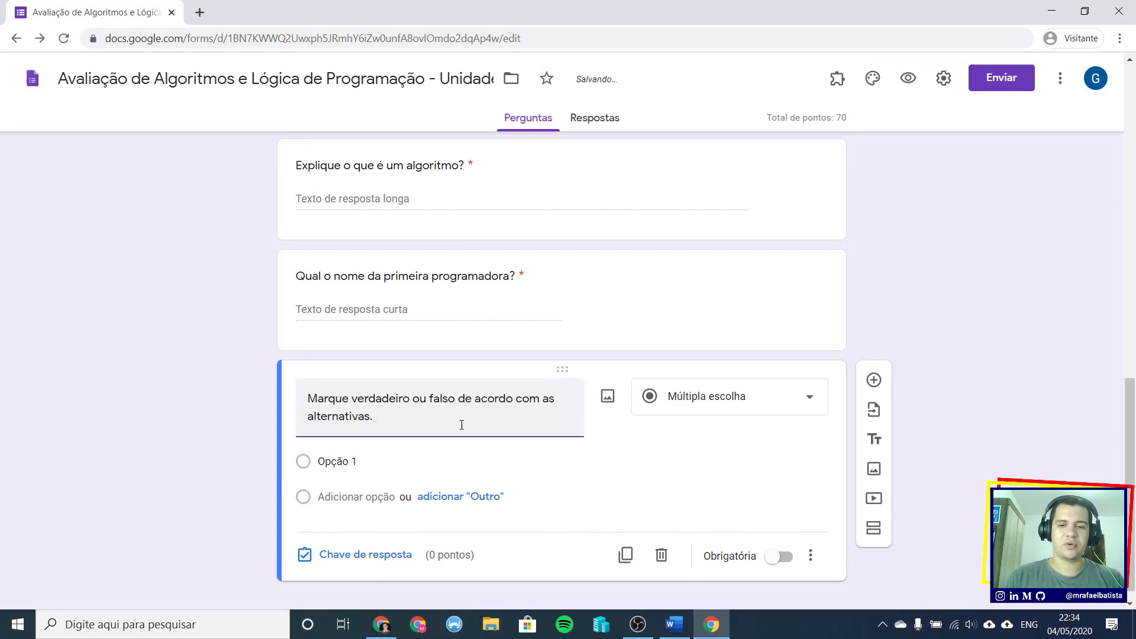
click(766, 397)
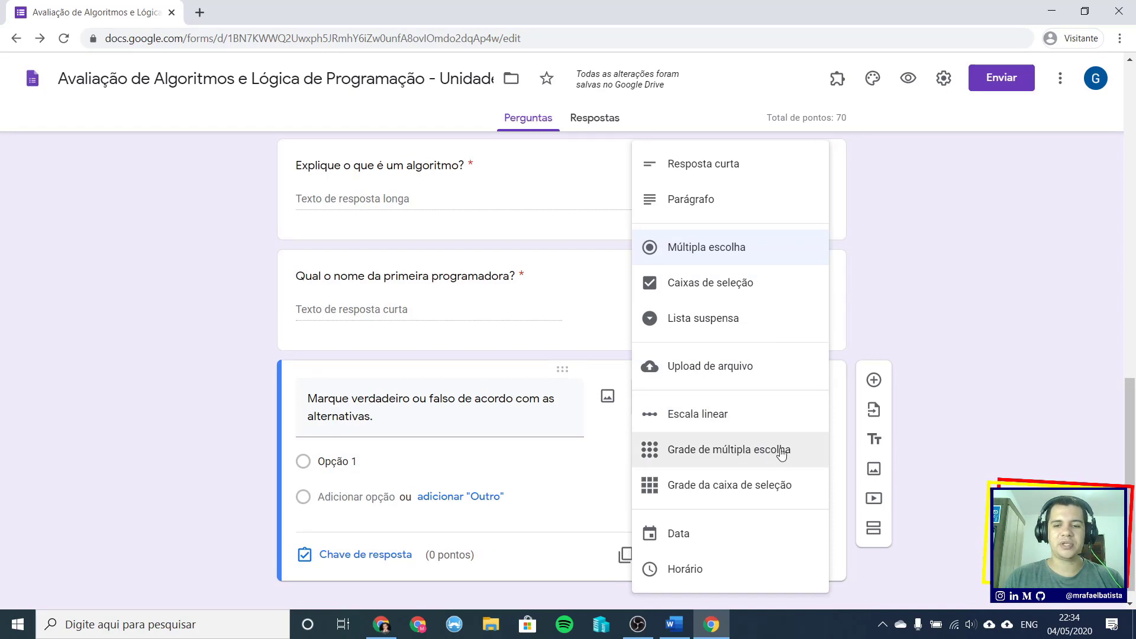
- Turn the question into a multiple-choice grid with columns Verdadeiro and Falso
click(712, 451)
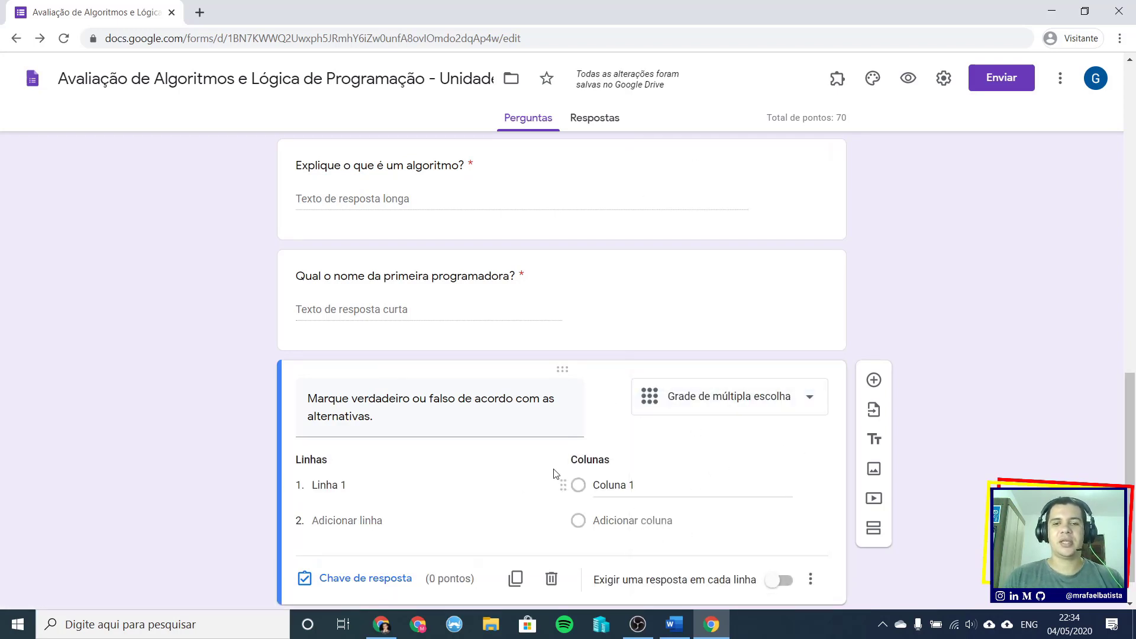
click(608, 486)
text(Ve)
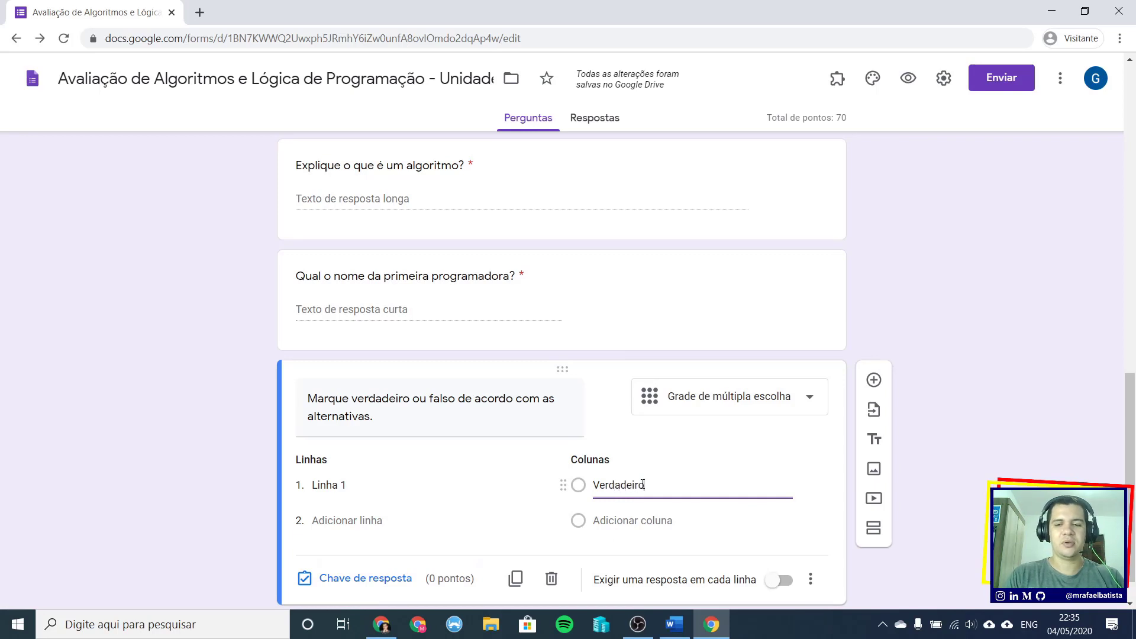
text(rdadeiro)
key(Return)
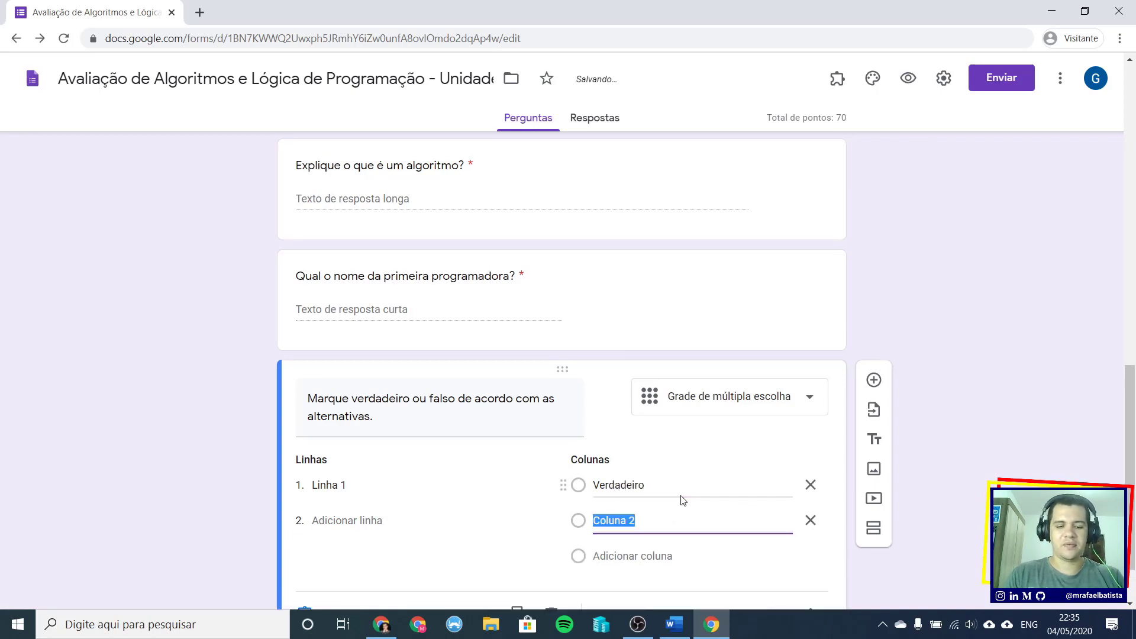
text(Fal)
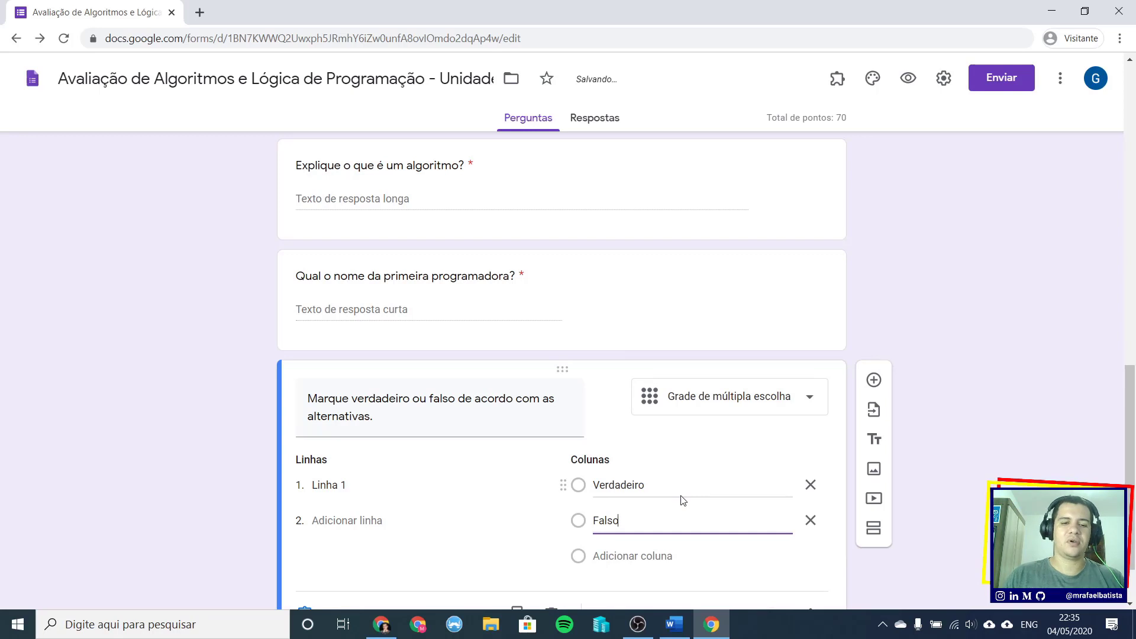
text(so)
- Paste statement A from the Word draft as the first row, without its 'A.' prefix
click(379, 488)
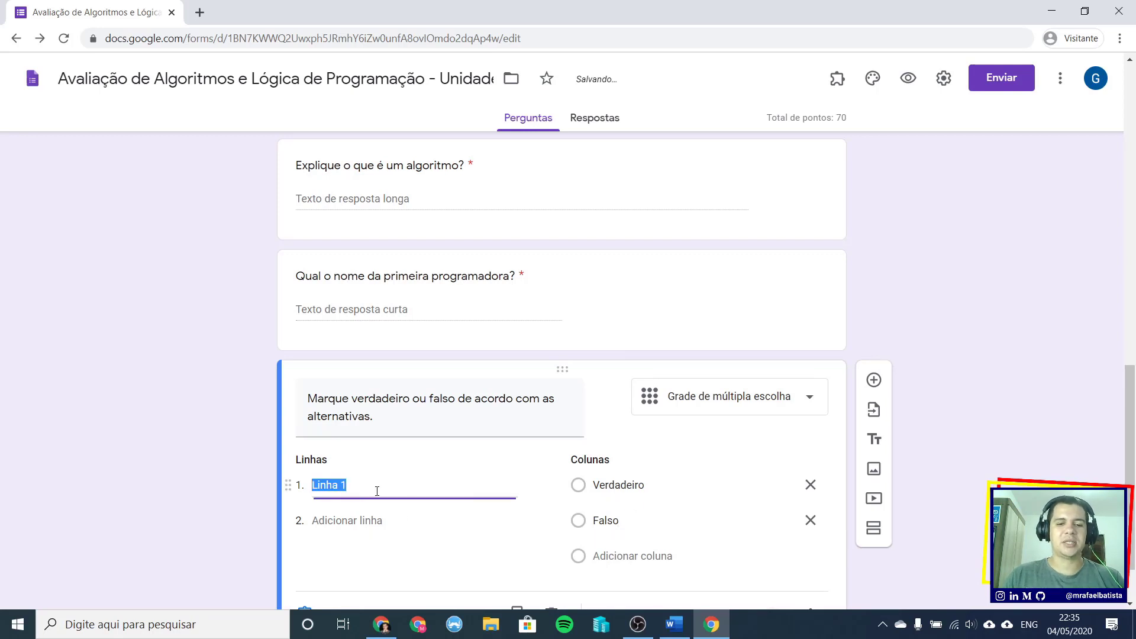
click(677, 634)
drag(326, 499, 580, 498)
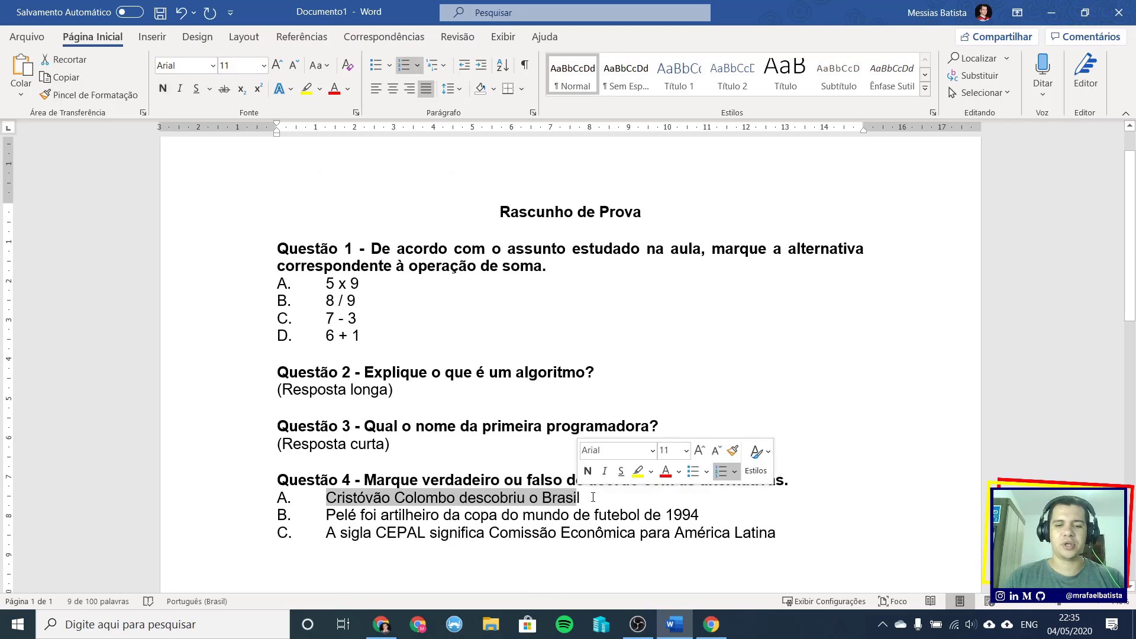
click(599, 503)
mouse_move(326, 510)
mouse_down()
mouse_move(377, 514)
mouse_move(330, 503)
mouse_up()
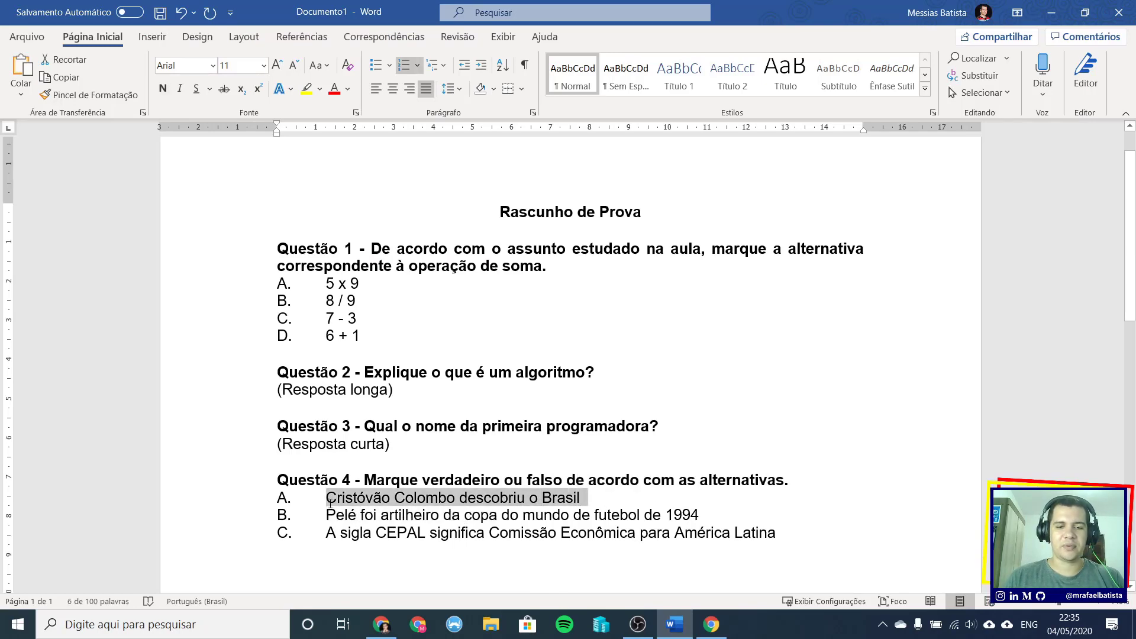
key(alt+Tab)
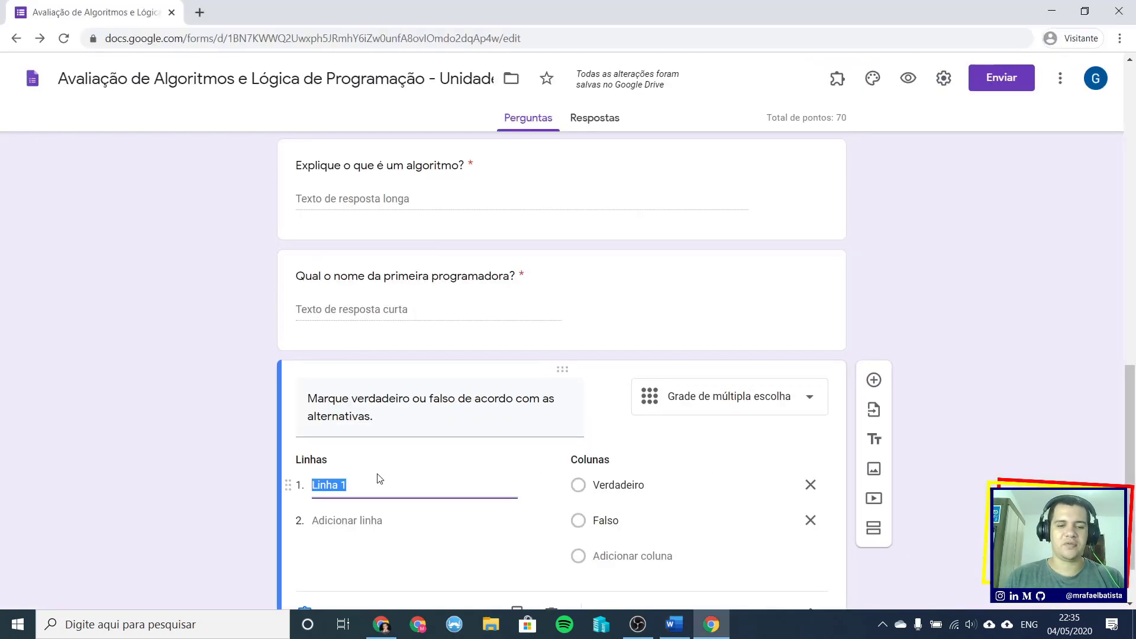
text(A.	Cristóvão Colombo descobriu o Brasil)
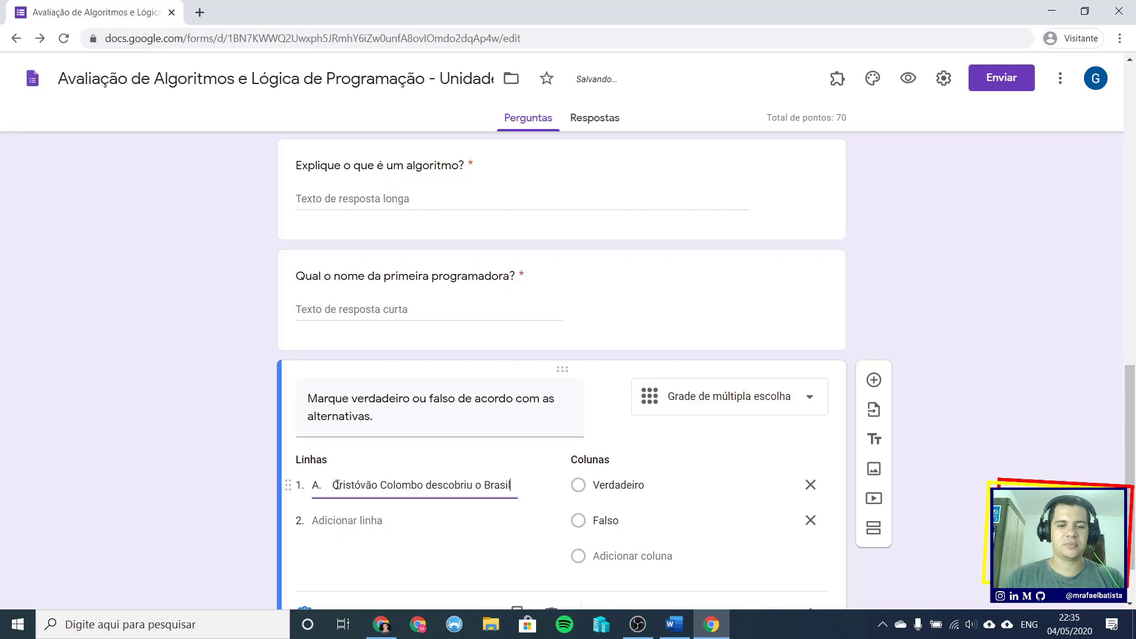
drag(332, 485, 312, 485)
key(BackSpace)
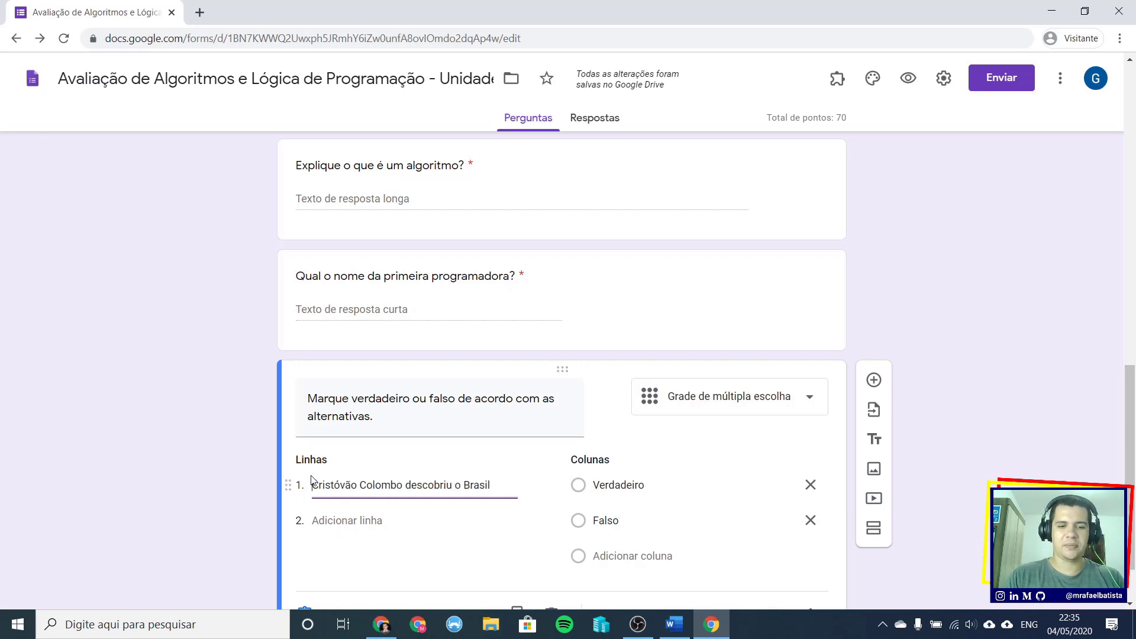
- Add the Pelé statement as the second row, without its 'B.' prefix
key(alt+Tab)
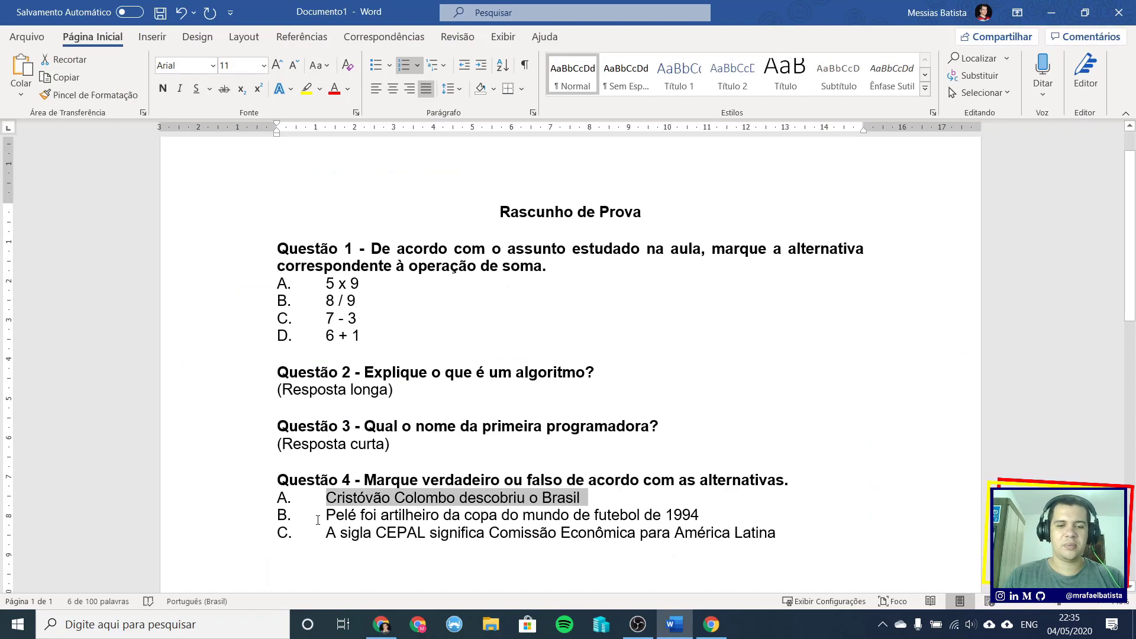
drag(327, 515, 701, 518)
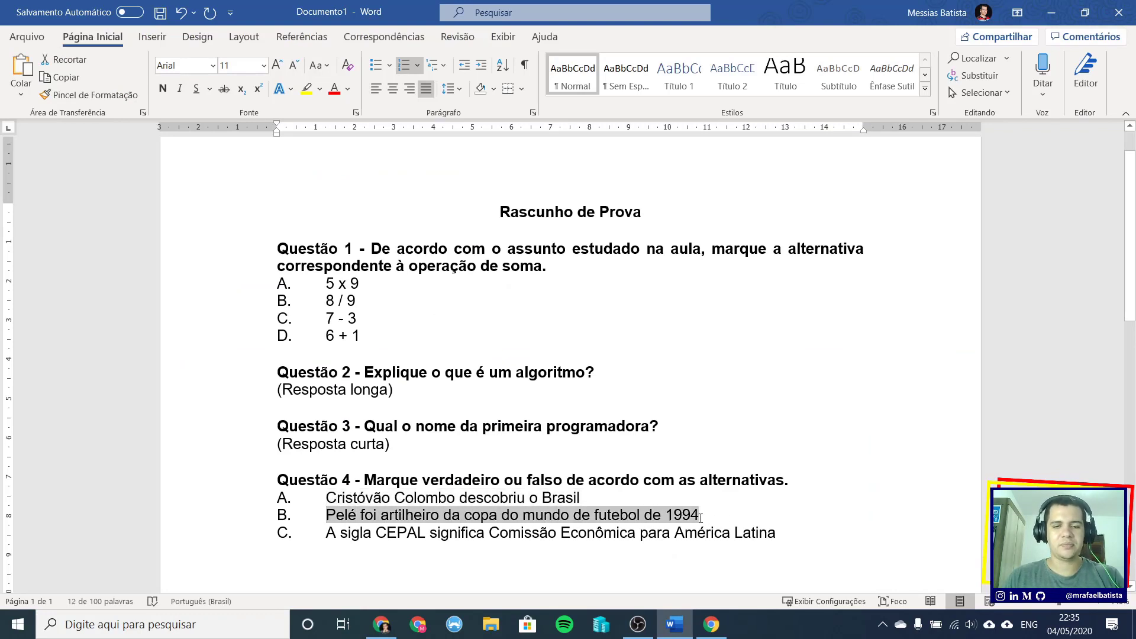
key(alt+Tab)
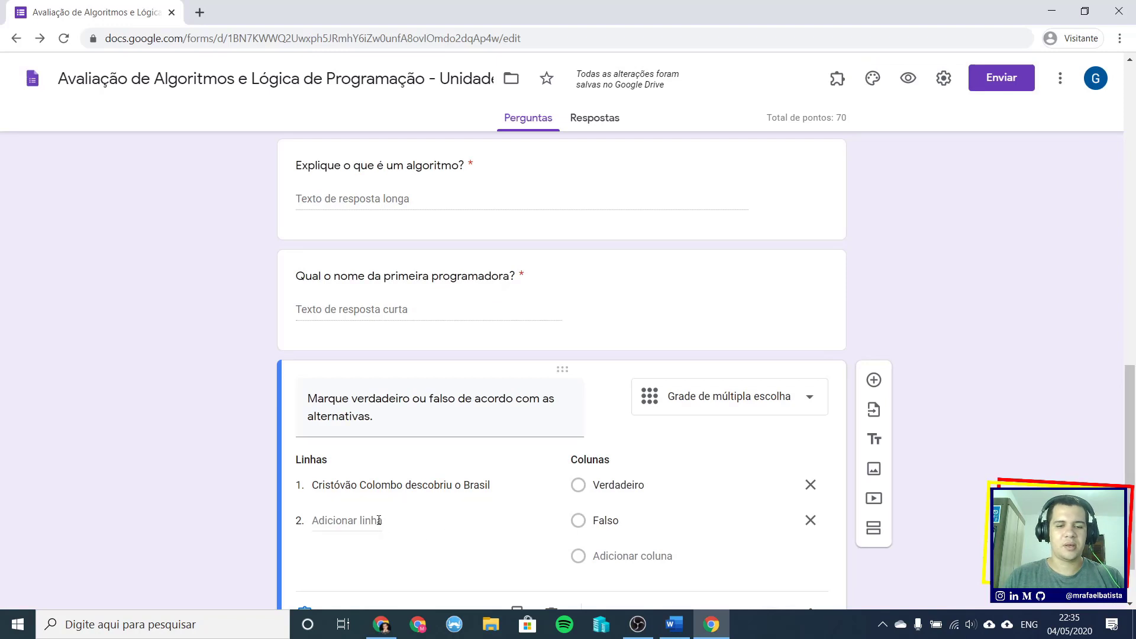
click(379, 520)
key(ctrl+v)
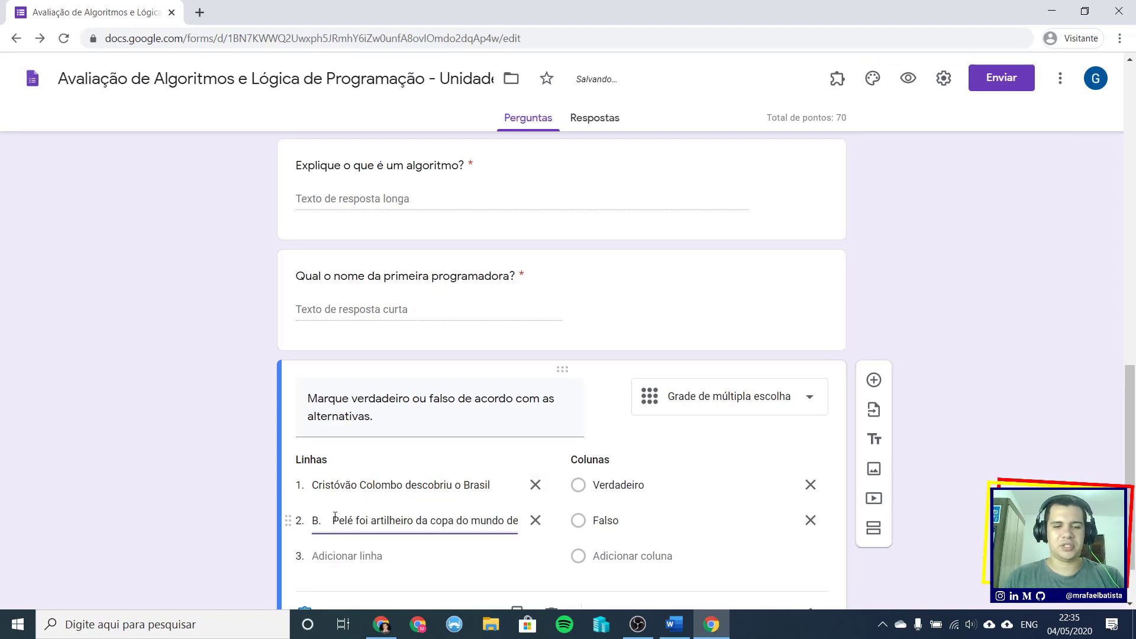
drag(334, 520, 307, 520)
key(BackSpace)
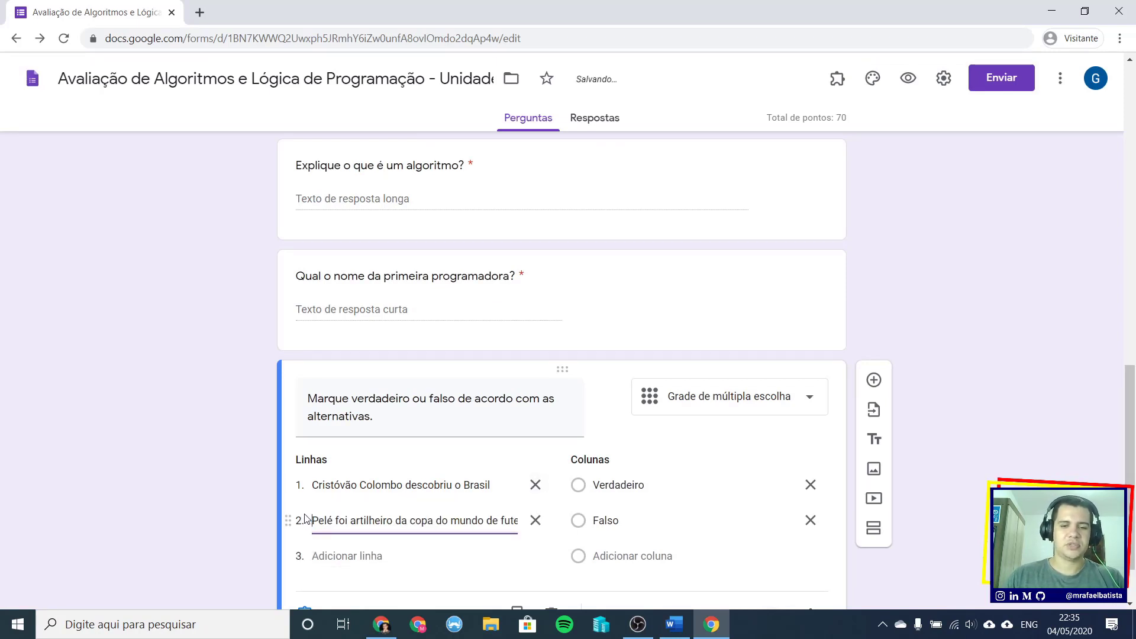
- Add the CEPAL statement as the third row, without its 'C.' prefix
click(342, 554)
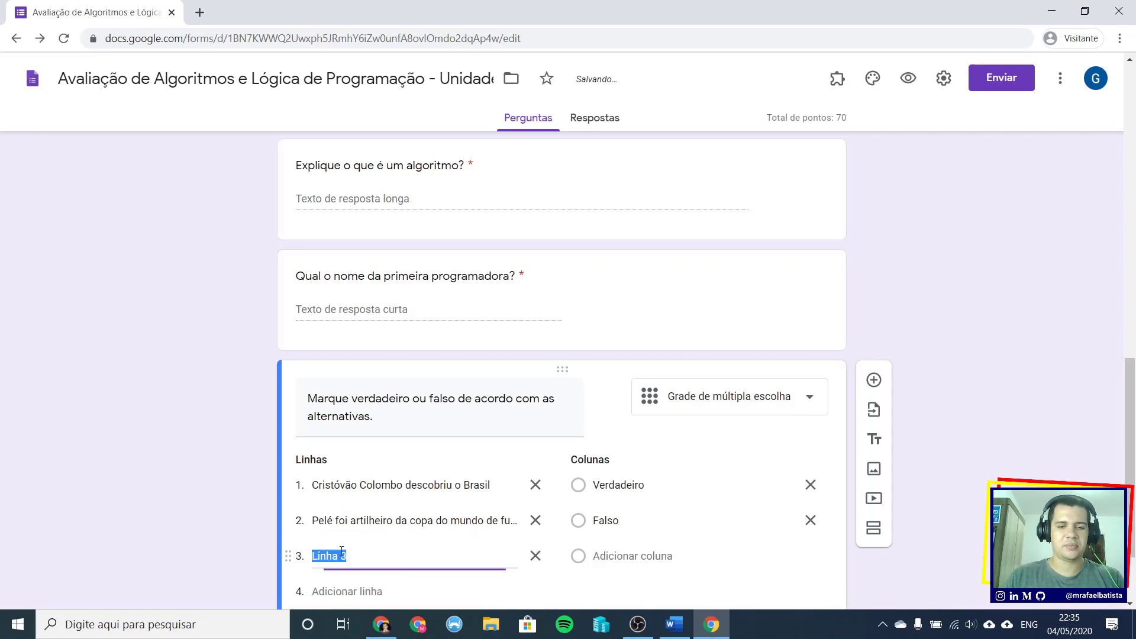
key(alt+Tab)
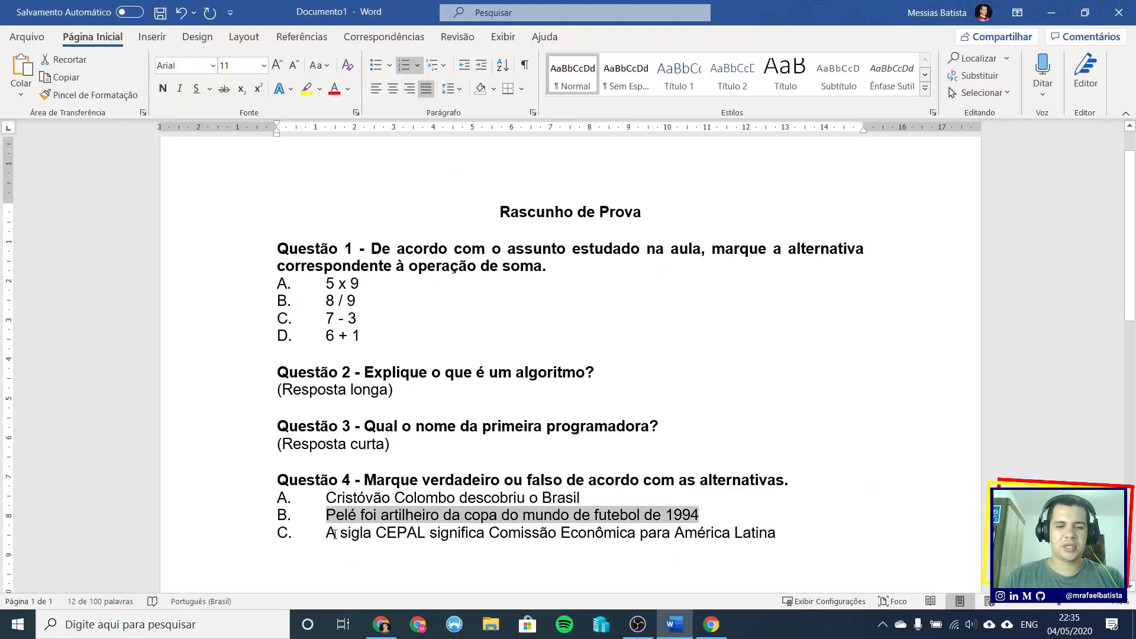
drag(334, 535, 777, 534)
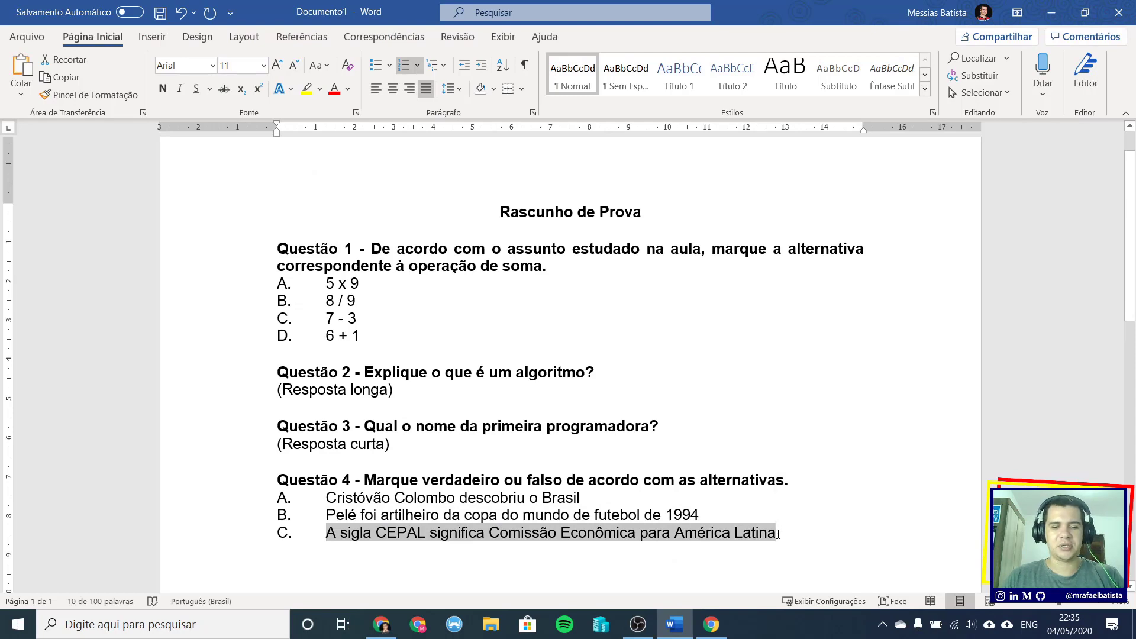
key(alt+Tab)
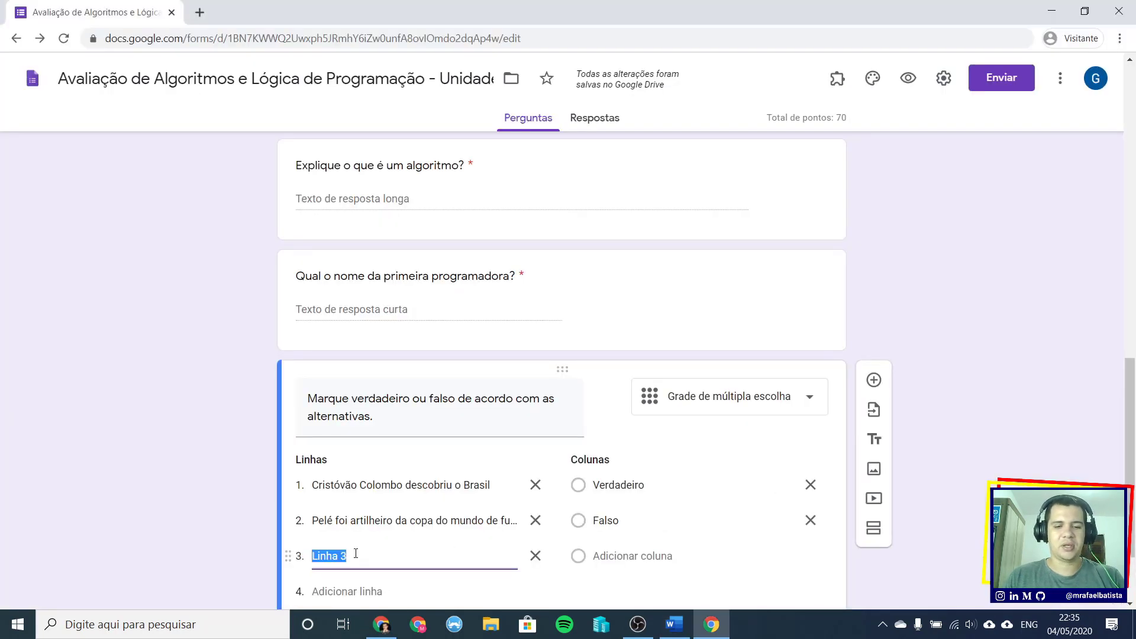
text(C.	A sigla CEPAL significa Comissão Econômica para a América Latina)
drag(335, 555, 305, 559)
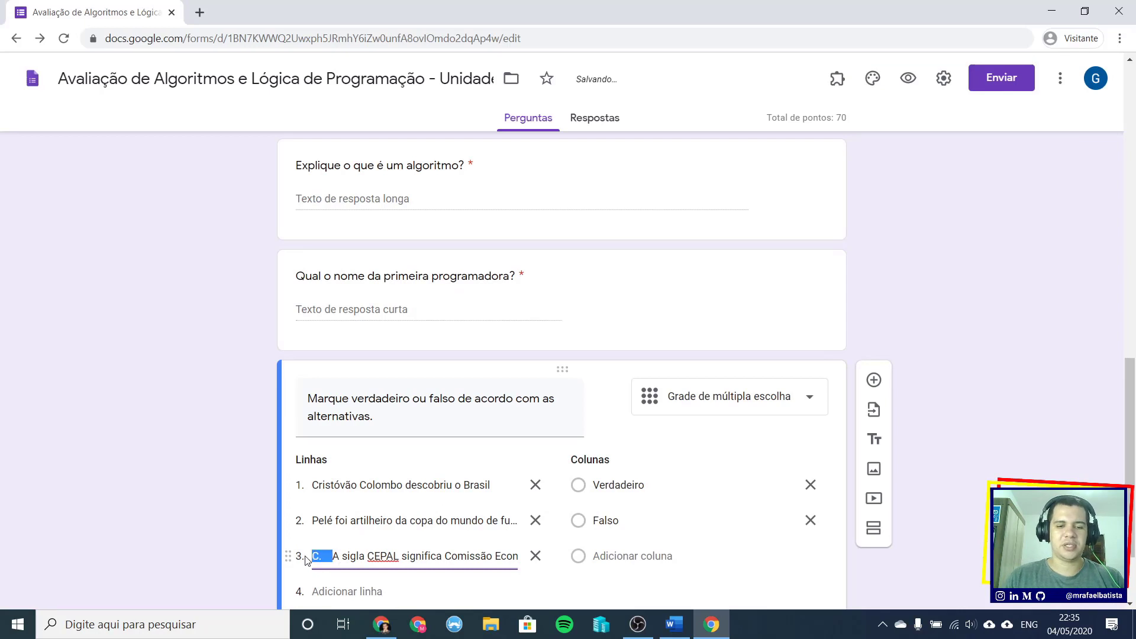
key(BackSpace)
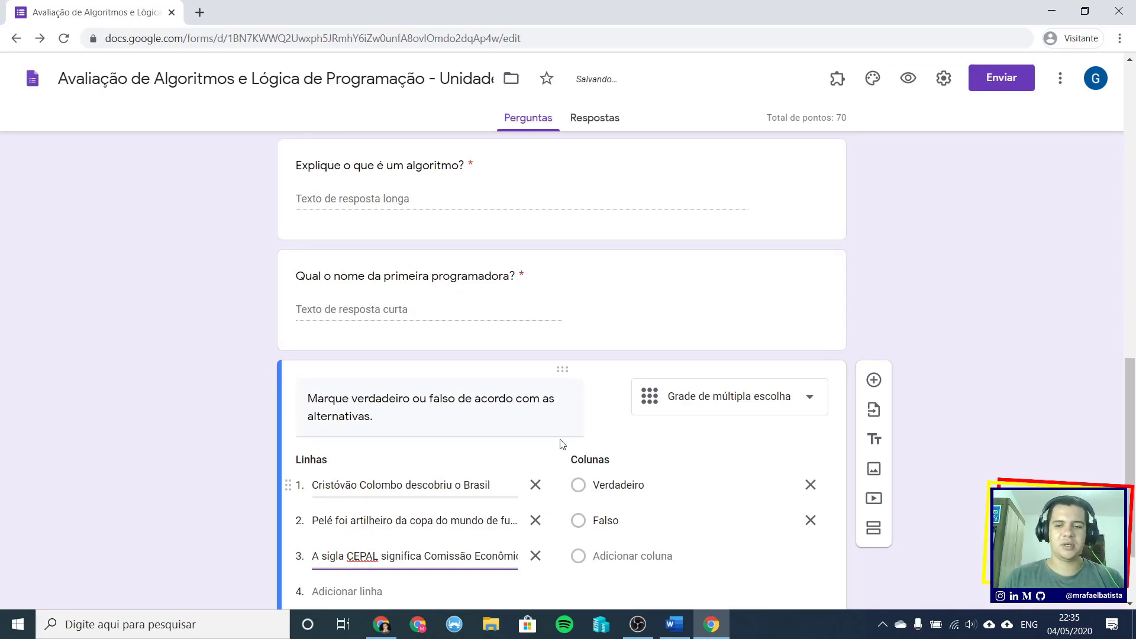
scroll(585, 435, down, 2)
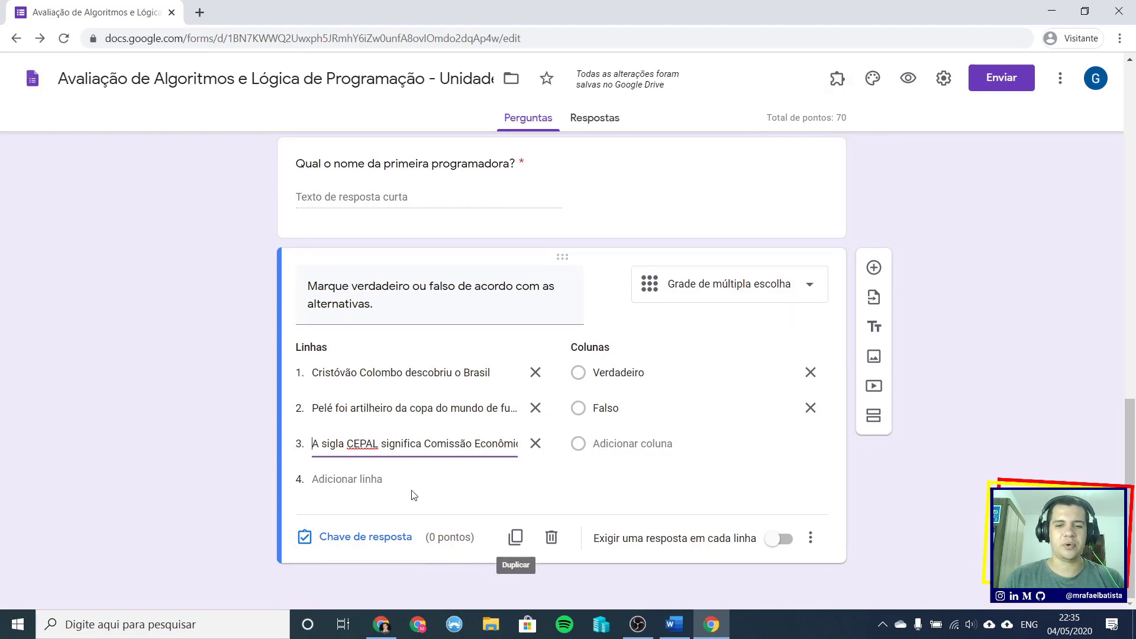
- Mark Falso for the Colombo and Pelé statements and Verdadeiro for CEPAL, 10 points each
click(354, 539)
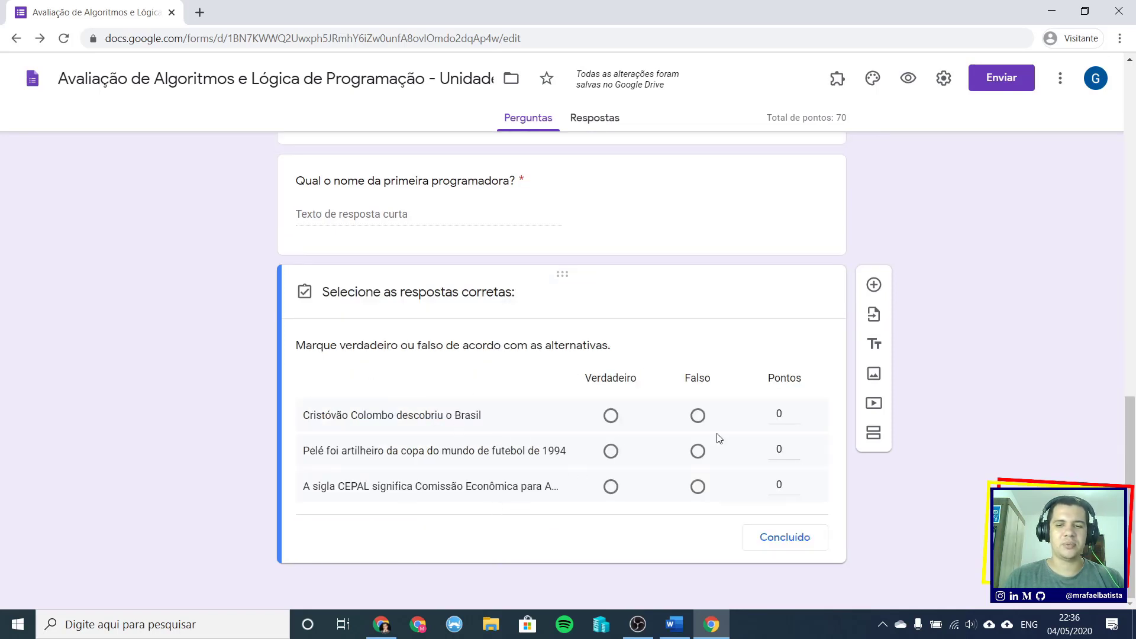
click(699, 417)
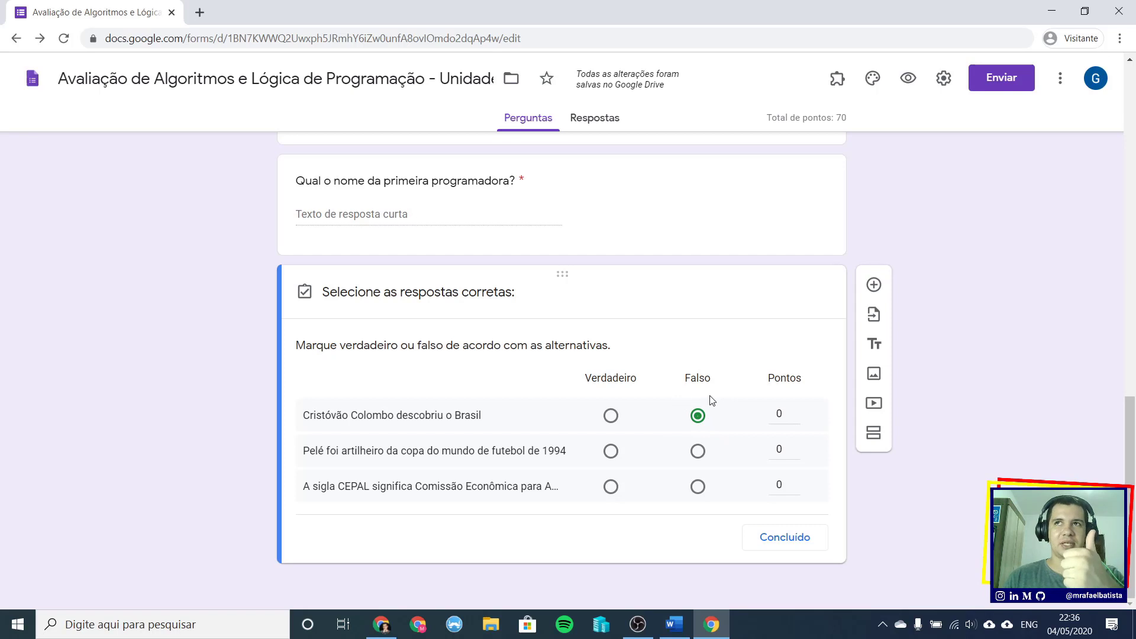
click(782, 413)
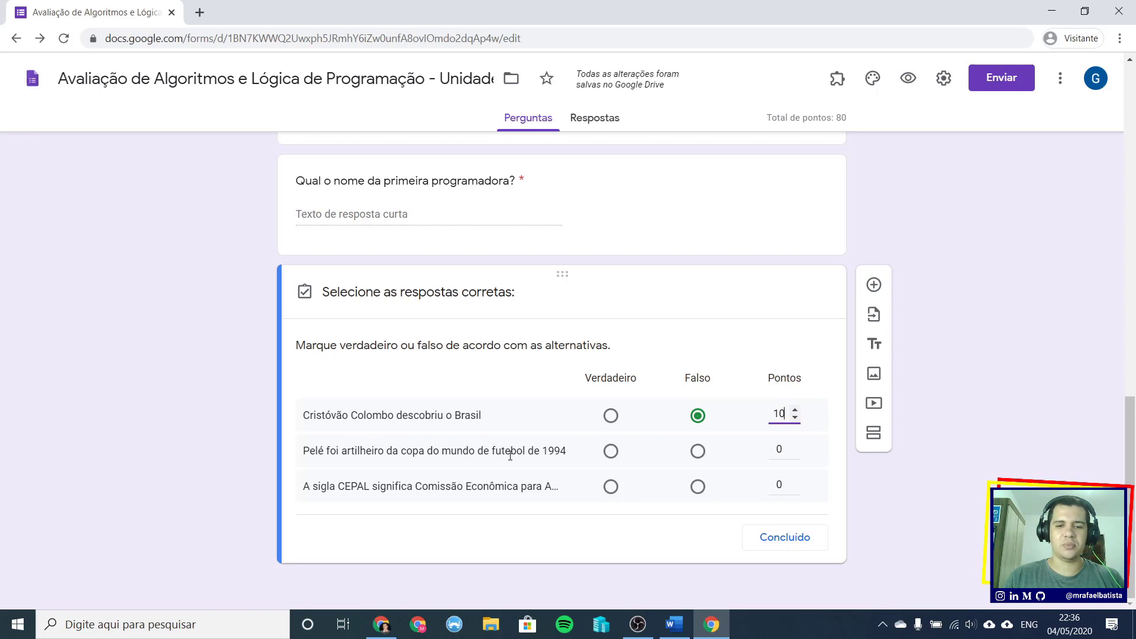
click(698, 451)
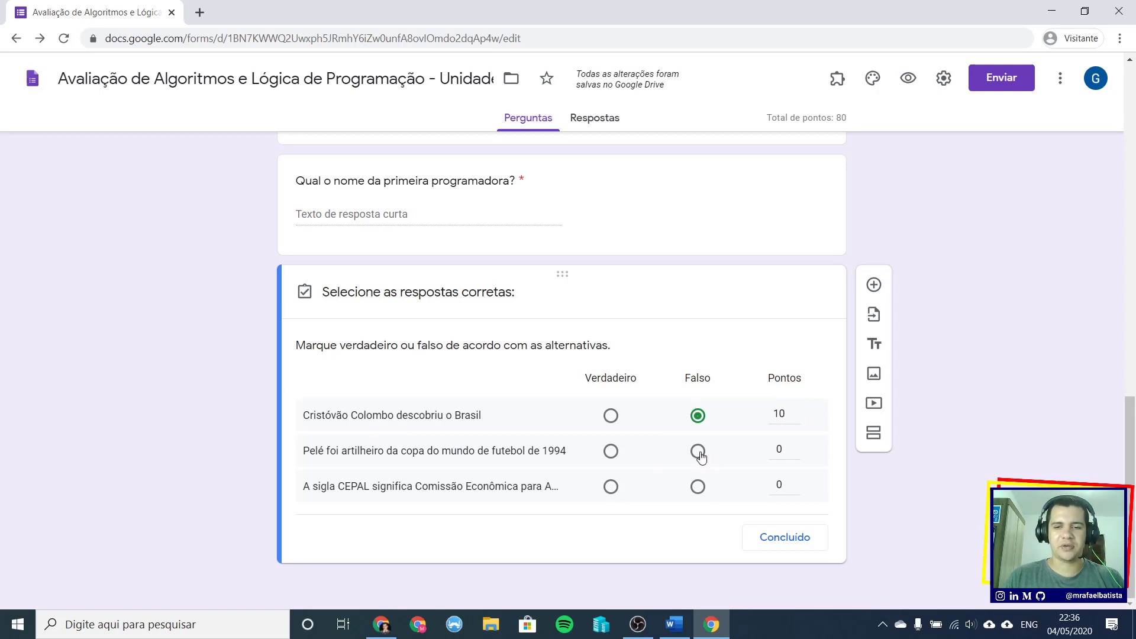
click(784, 448)
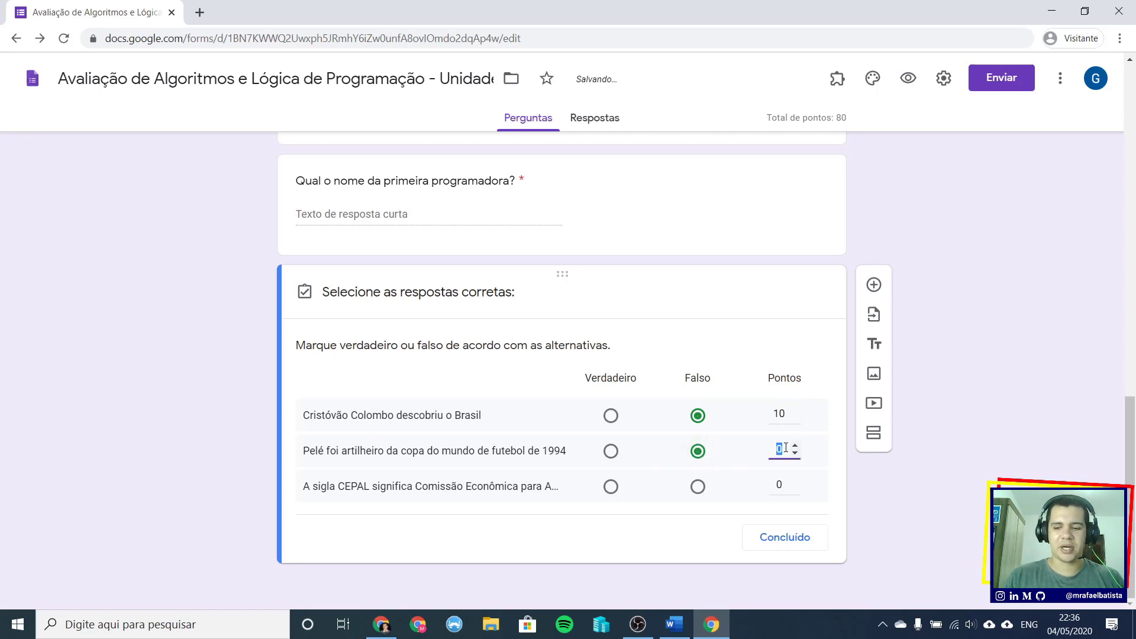
text(10)
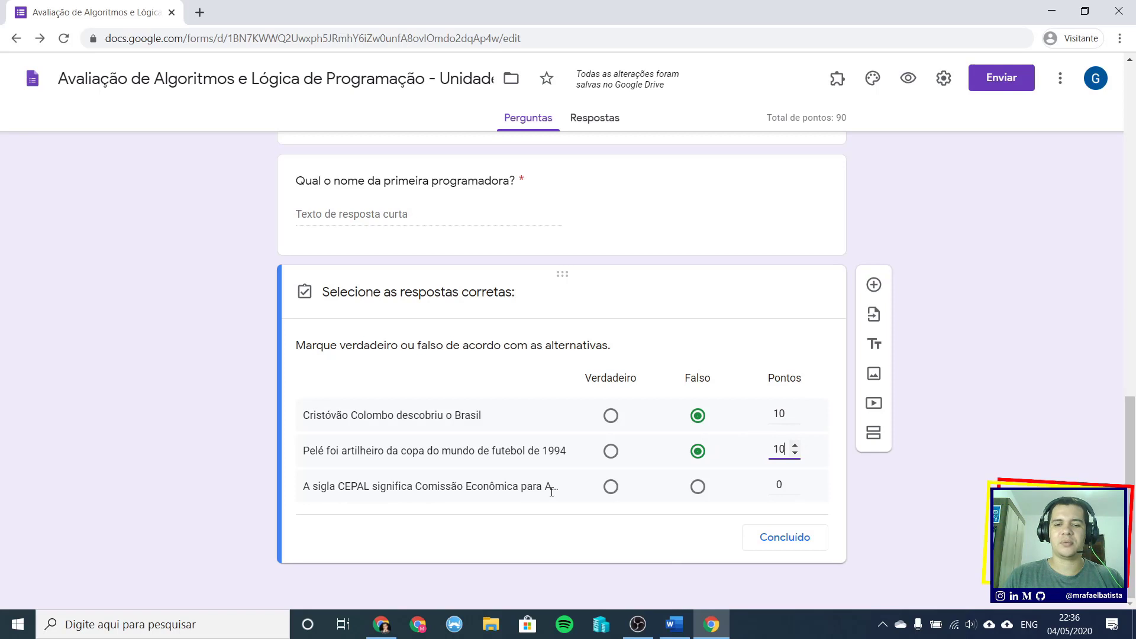
click(612, 490)
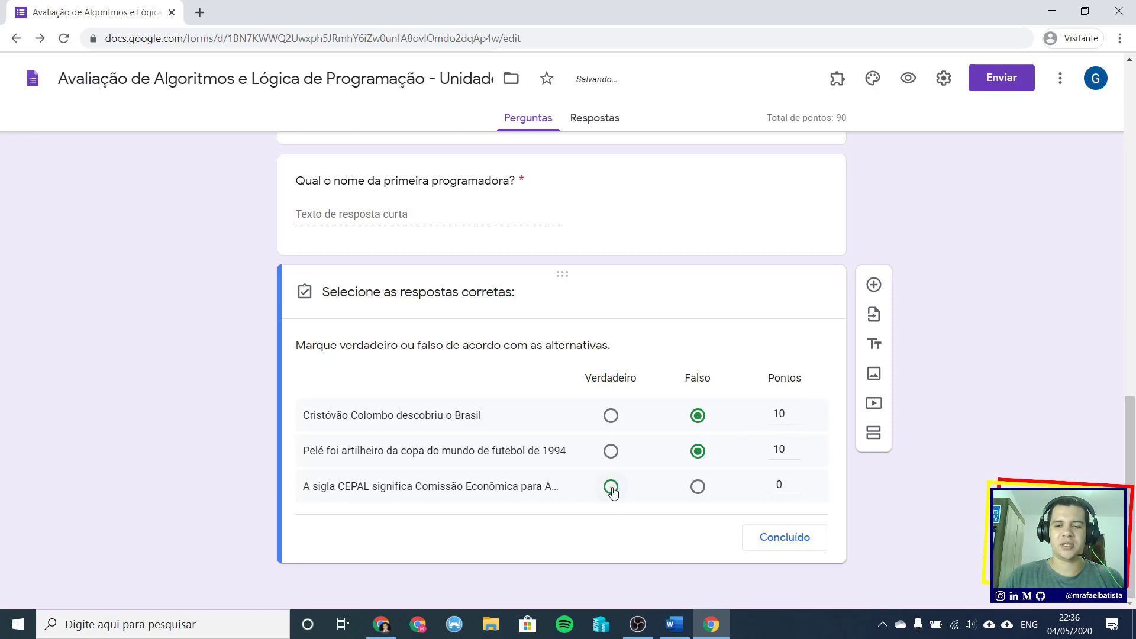
click(786, 482)
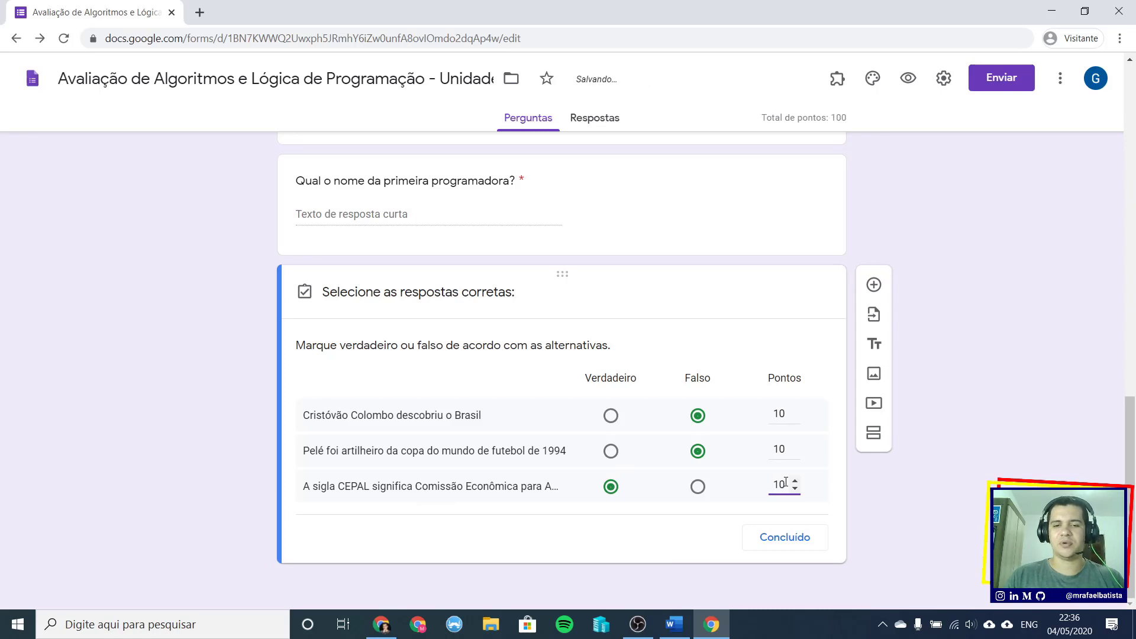
- Finish the answer key and require an answer in every row of the true-or-false grid
click(793, 547)
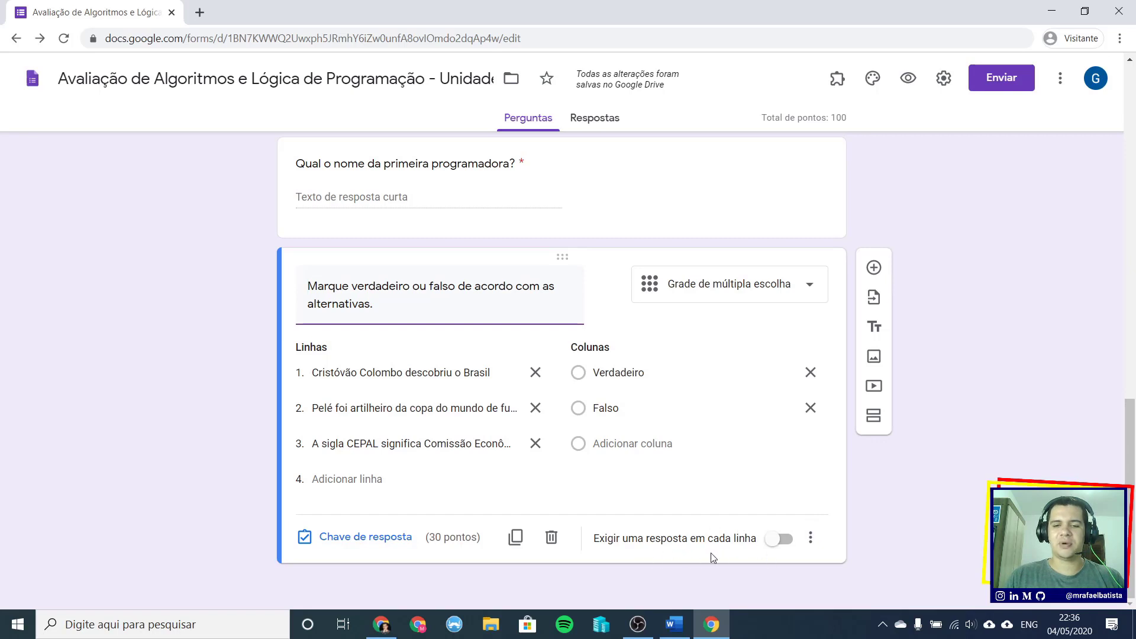
click(784, 541)
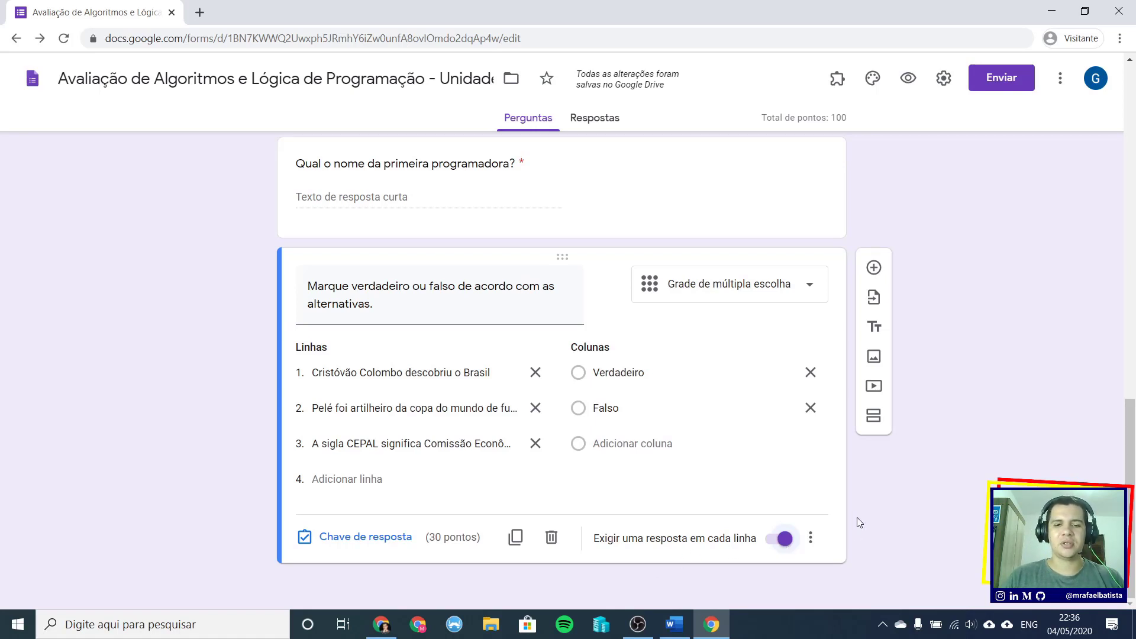
scroll(859, 522, up, 15)
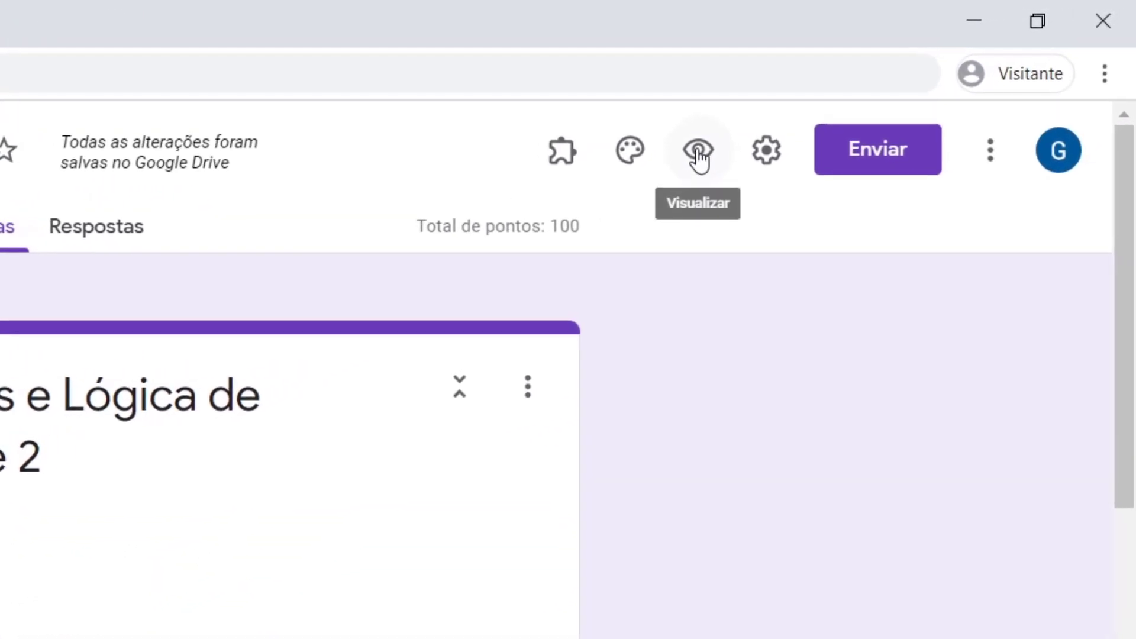
- Preview the form, enter the respondent's e-mail and full name, and continue to the next section
click(699, 156)
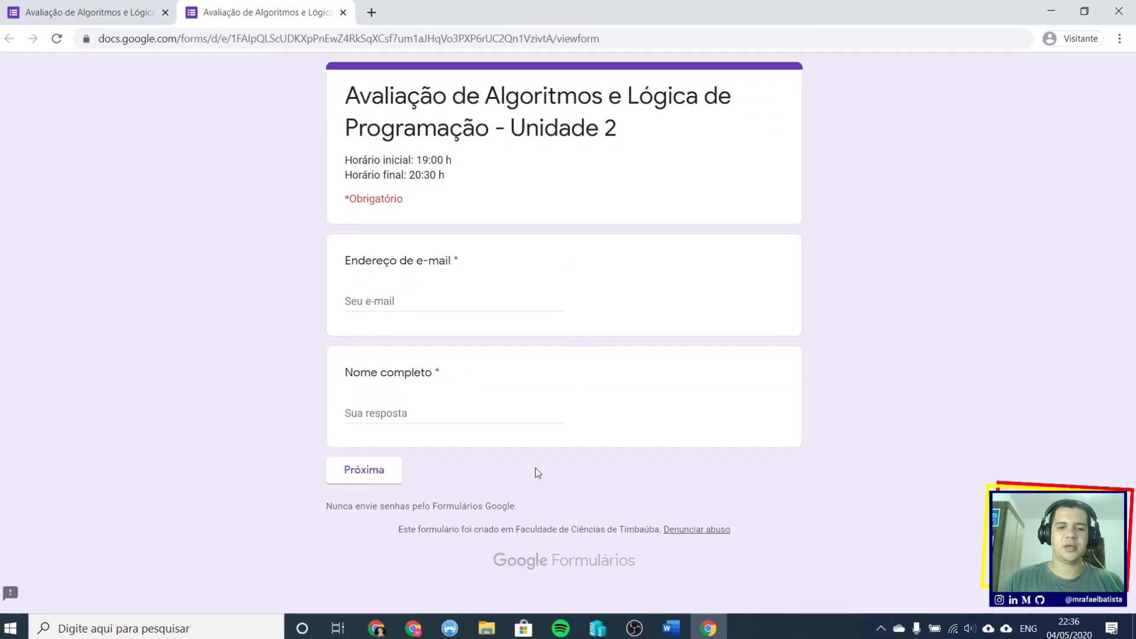
click(390, 468)
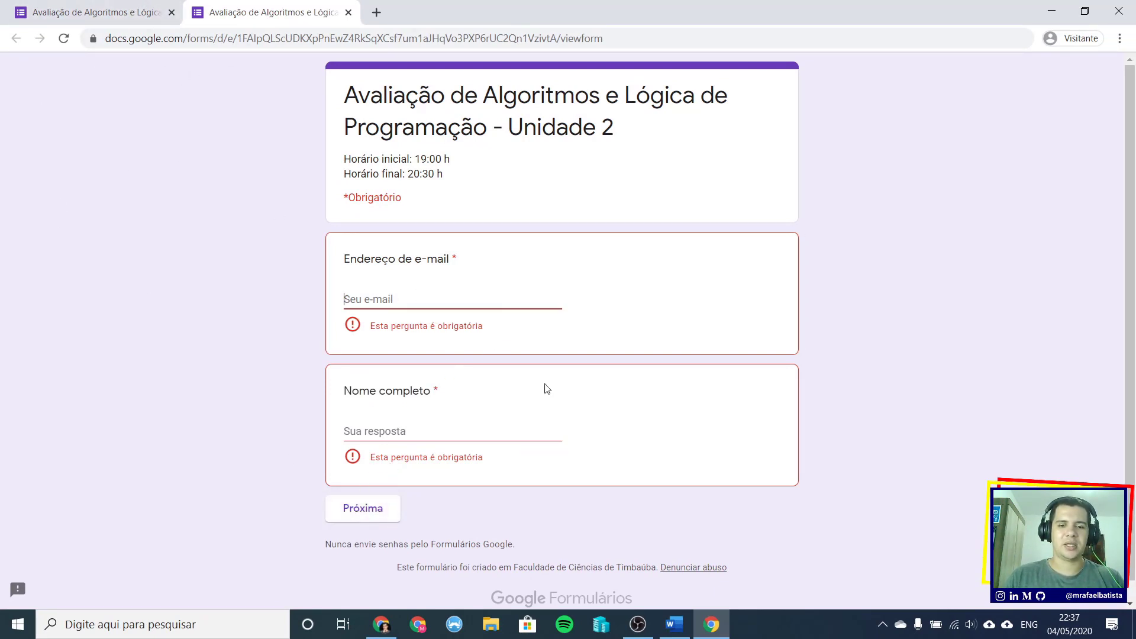
click(415, 302)
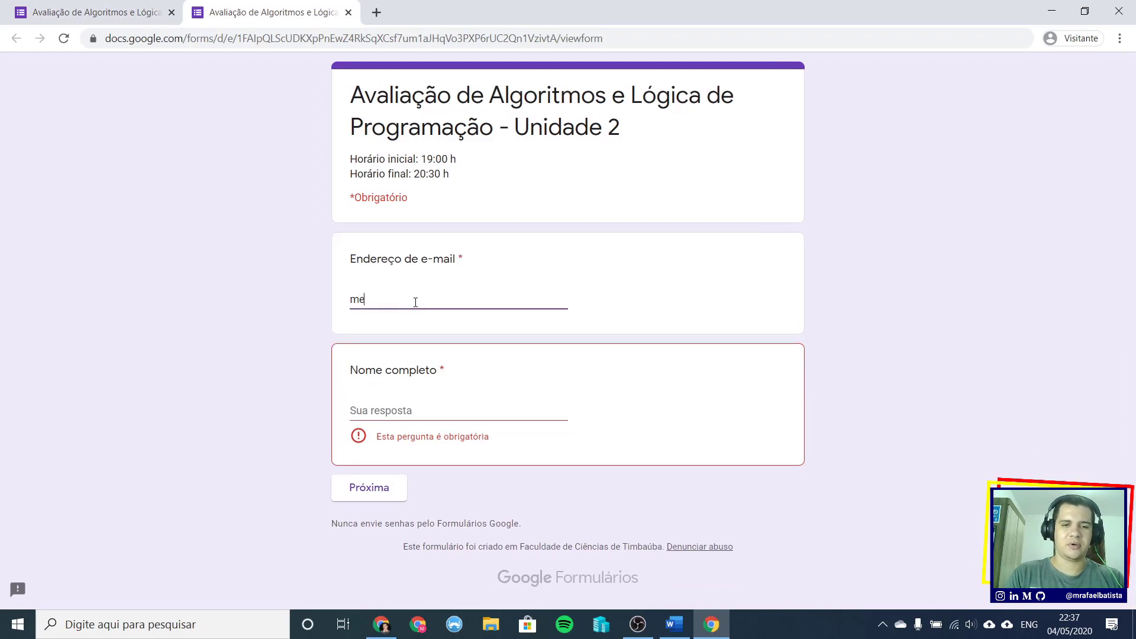
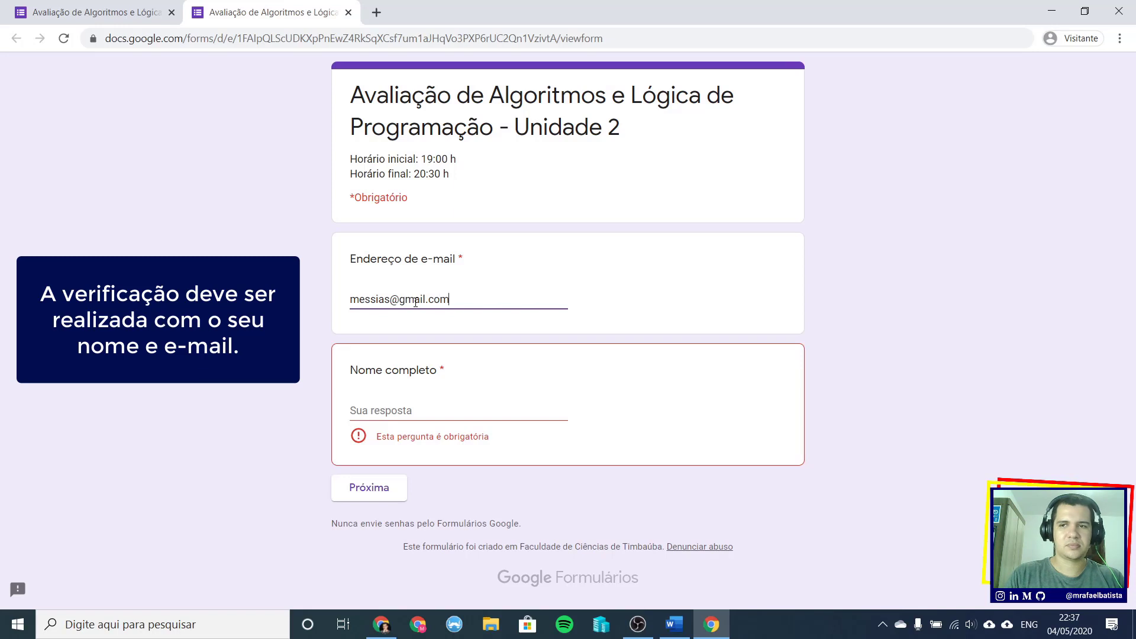
key(Tab)
text(Mess)
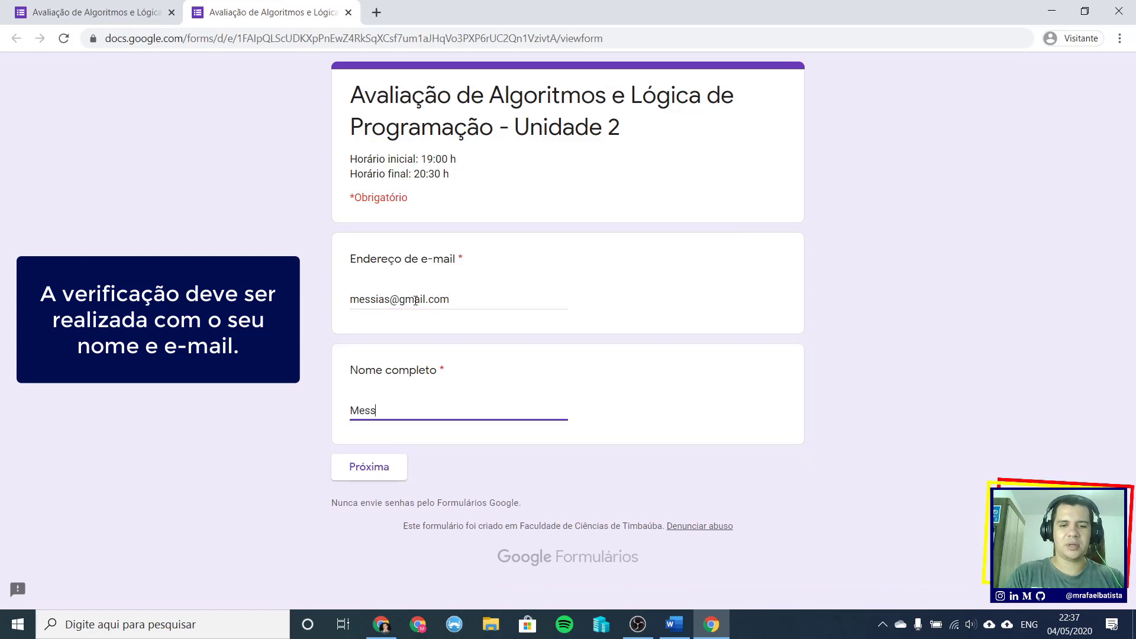
click(354, 466)
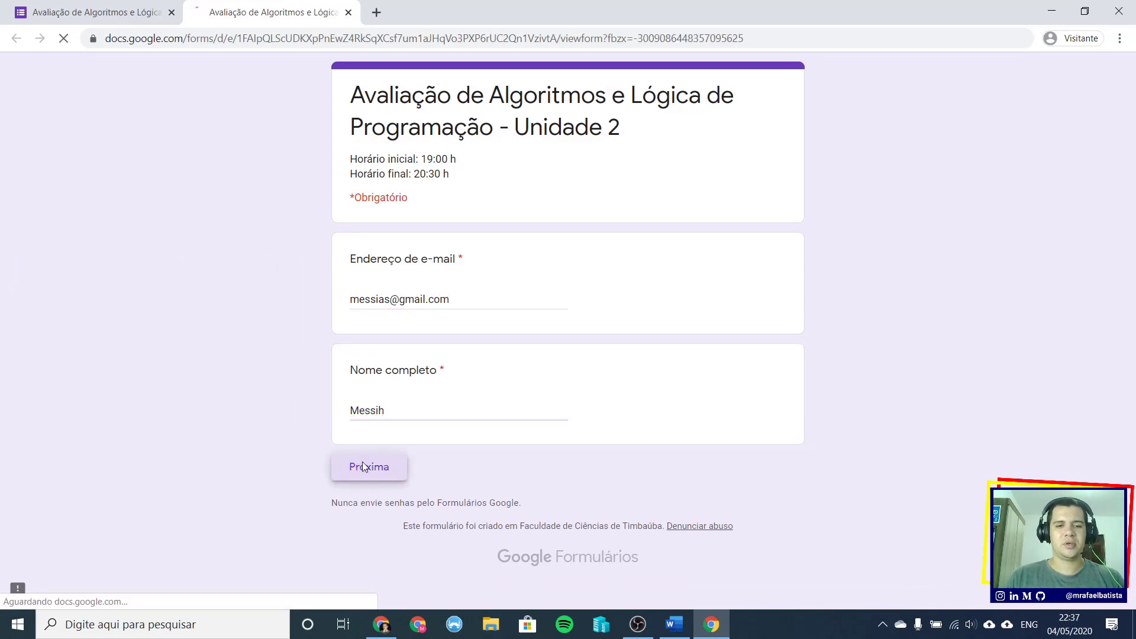
- Scroll through the four 'Questões da Prova' questions and their point values in the preview
scroll(702, 228, down, 3)
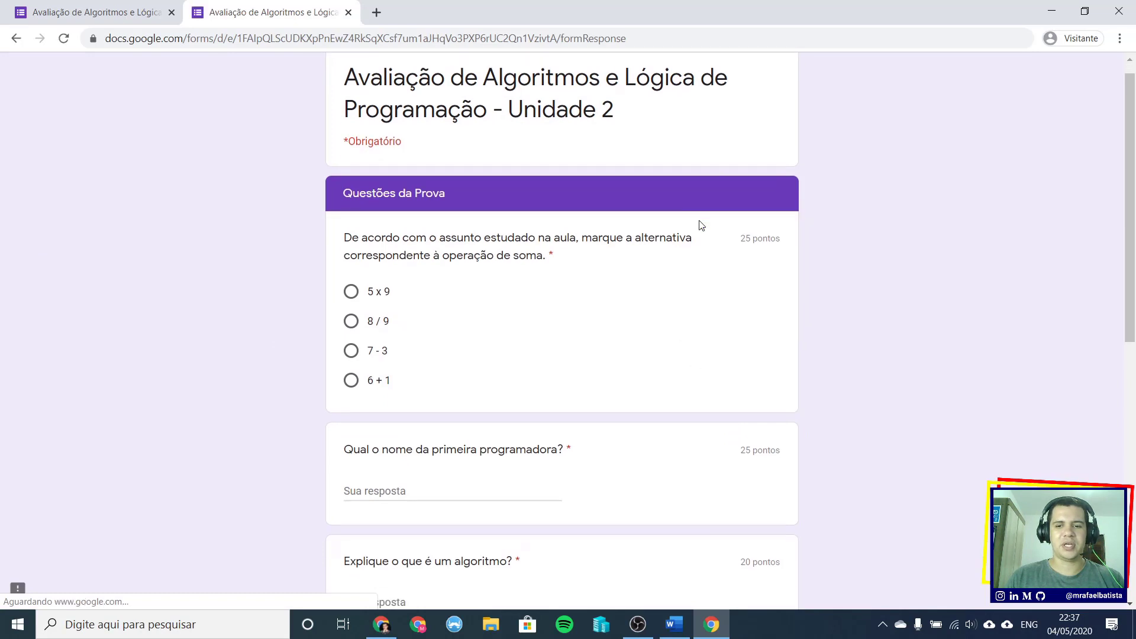
scroll(702, 225, down, 6)
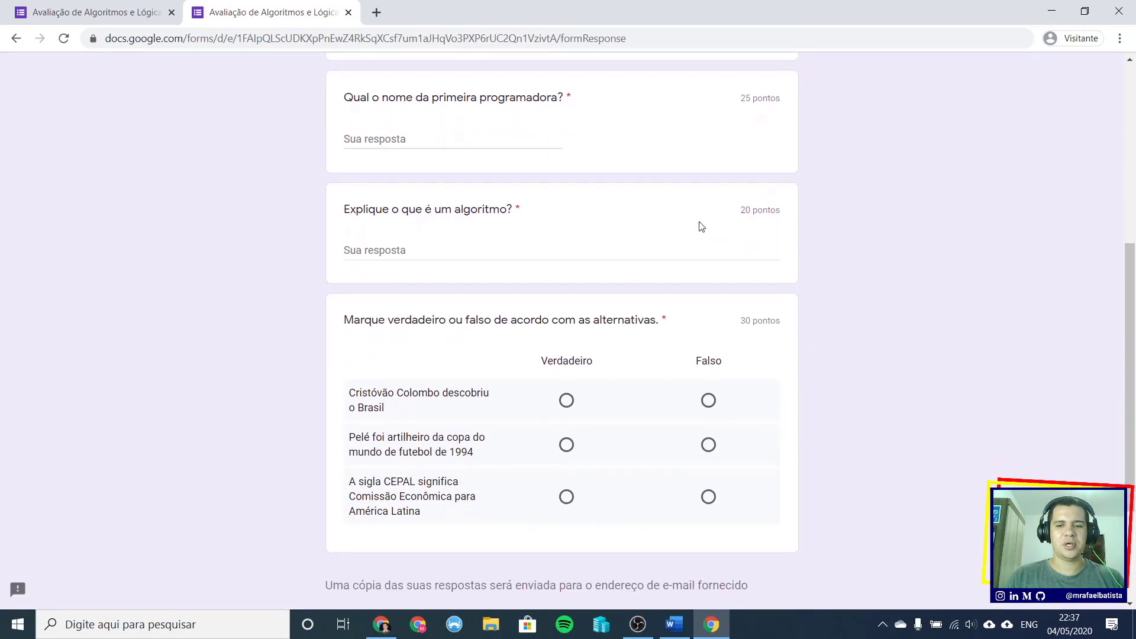
scroll(632, 372, up, 5)
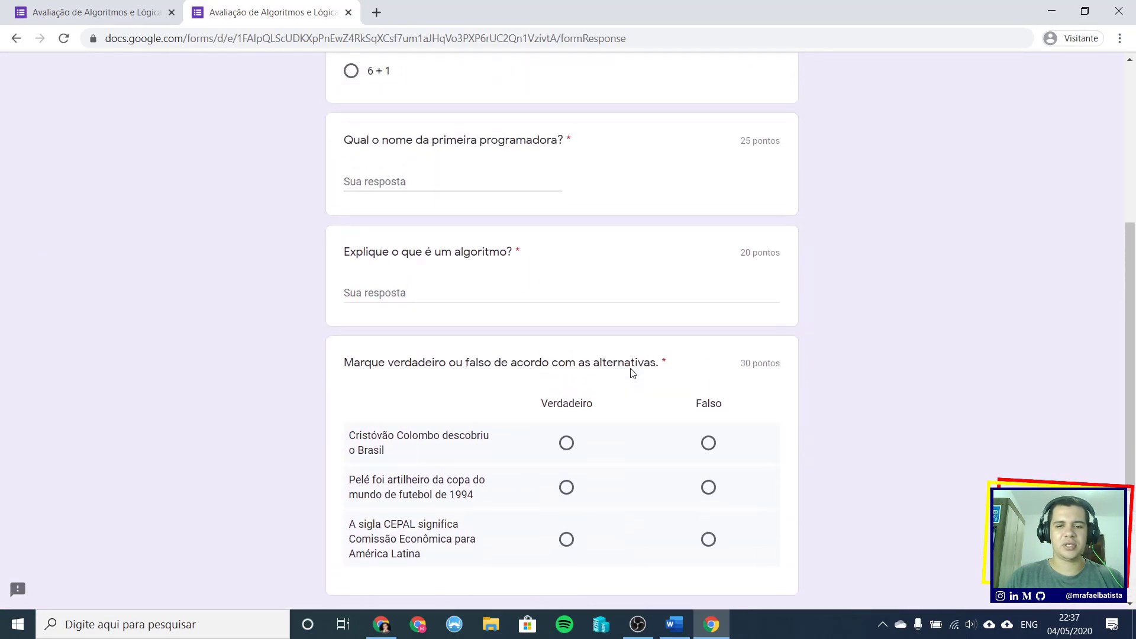
scroll(632, 368, down, 3)
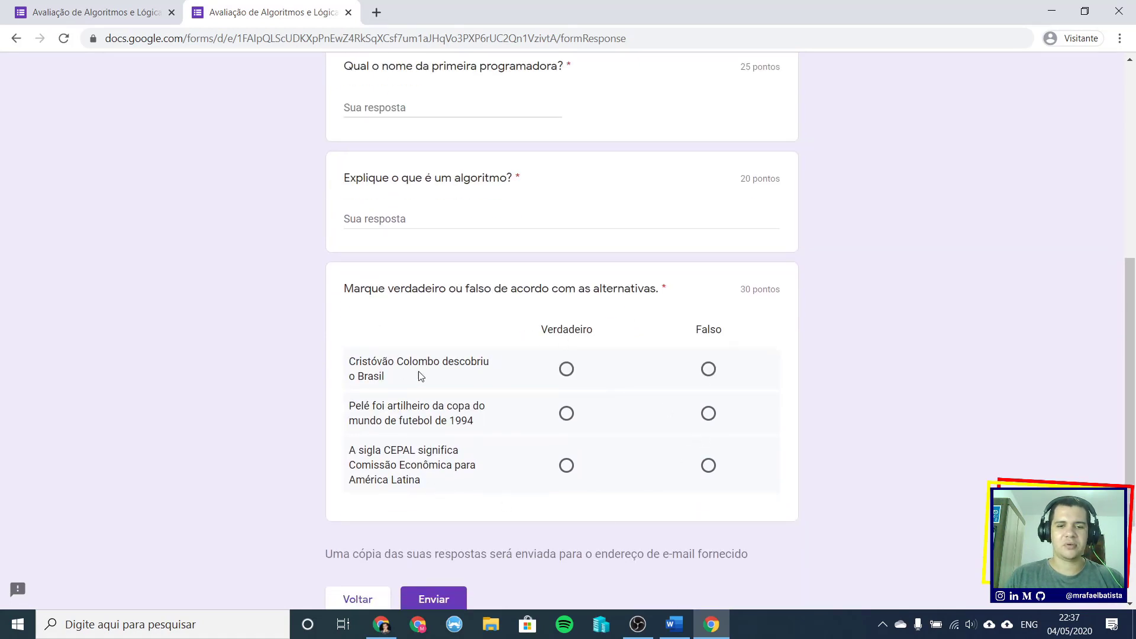
scroll(533, 371, up, 1)
scroll(367, 348, up, 2)
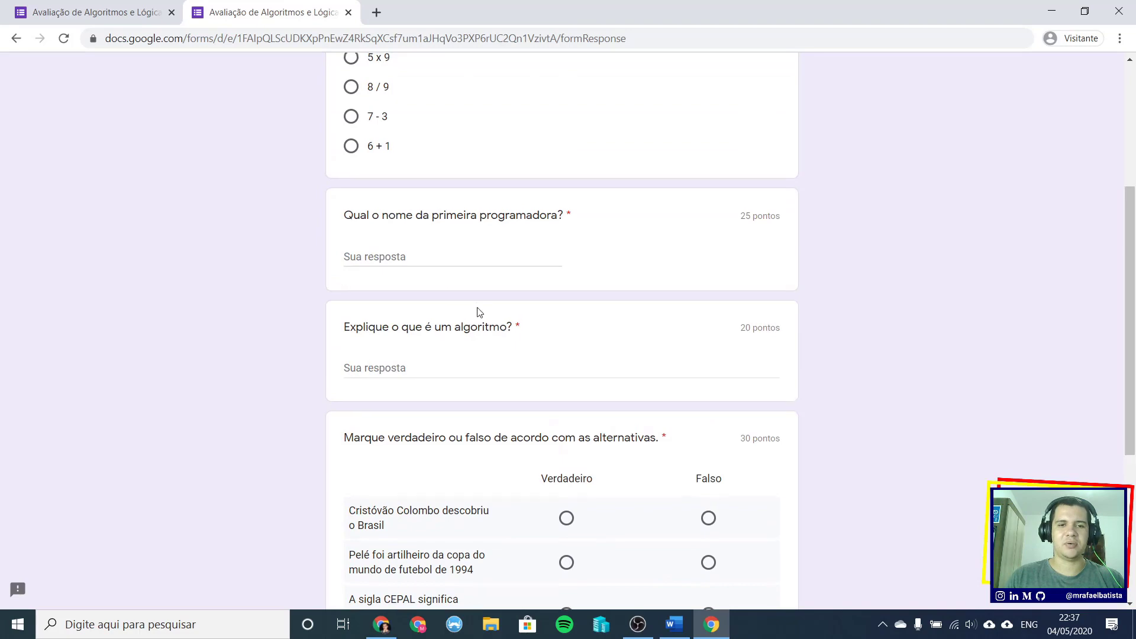
scroll(373, 261, up, 4)
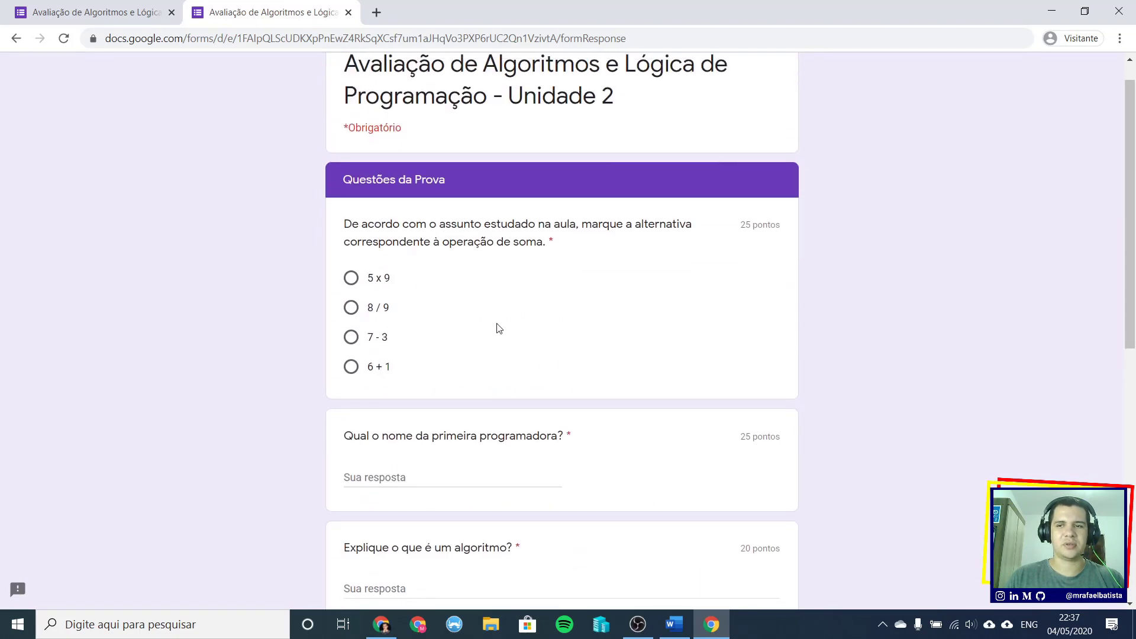
scroll(498, 328, up, 1)
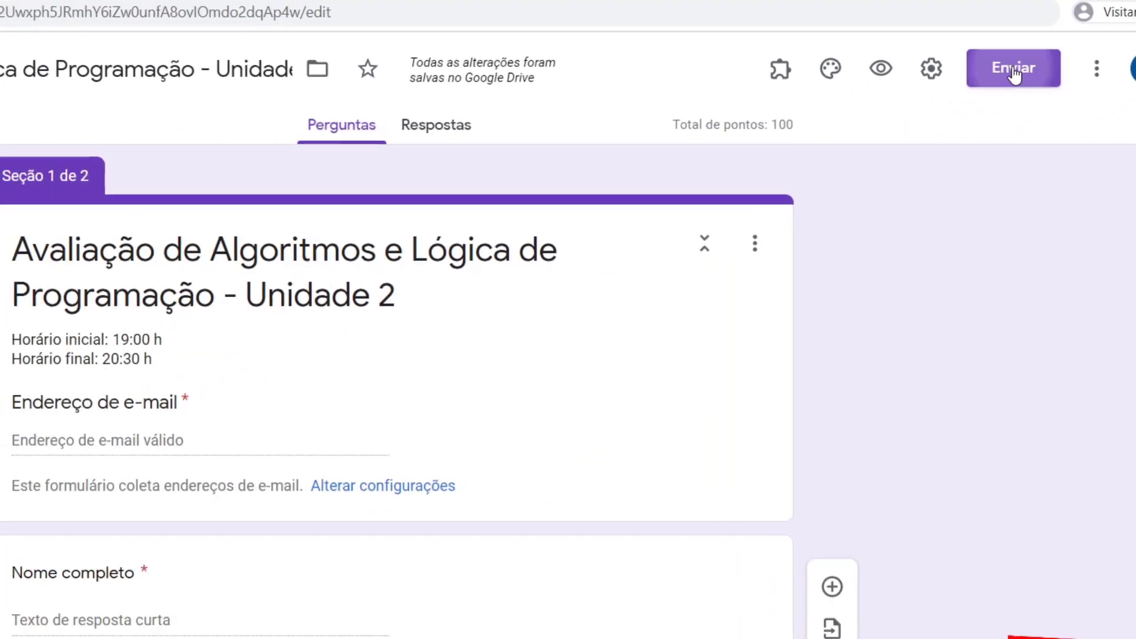
- Share the form as a link, shorten it to a forms.gle URL with 'URL curto', and copy it
click(888, 148)
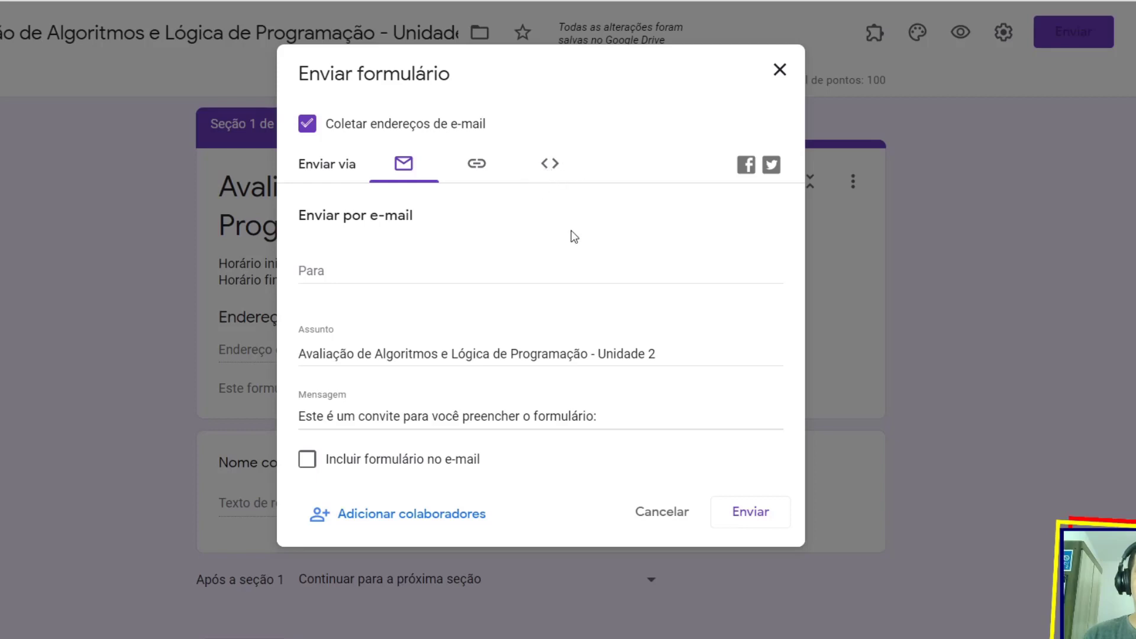
click(477, 165)
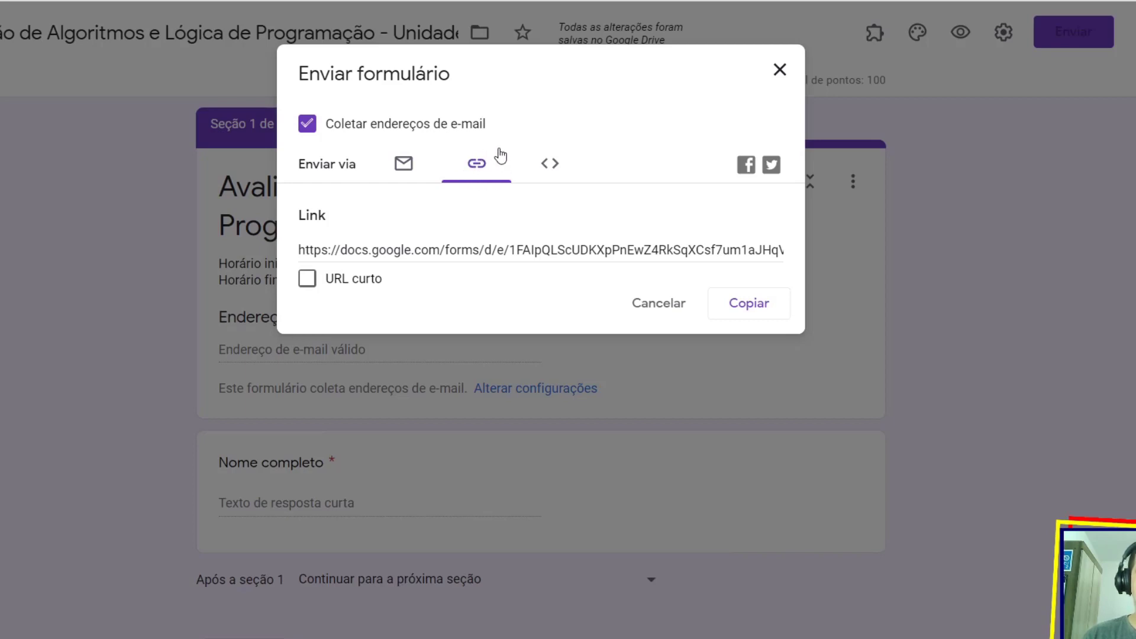
click(319, 250)
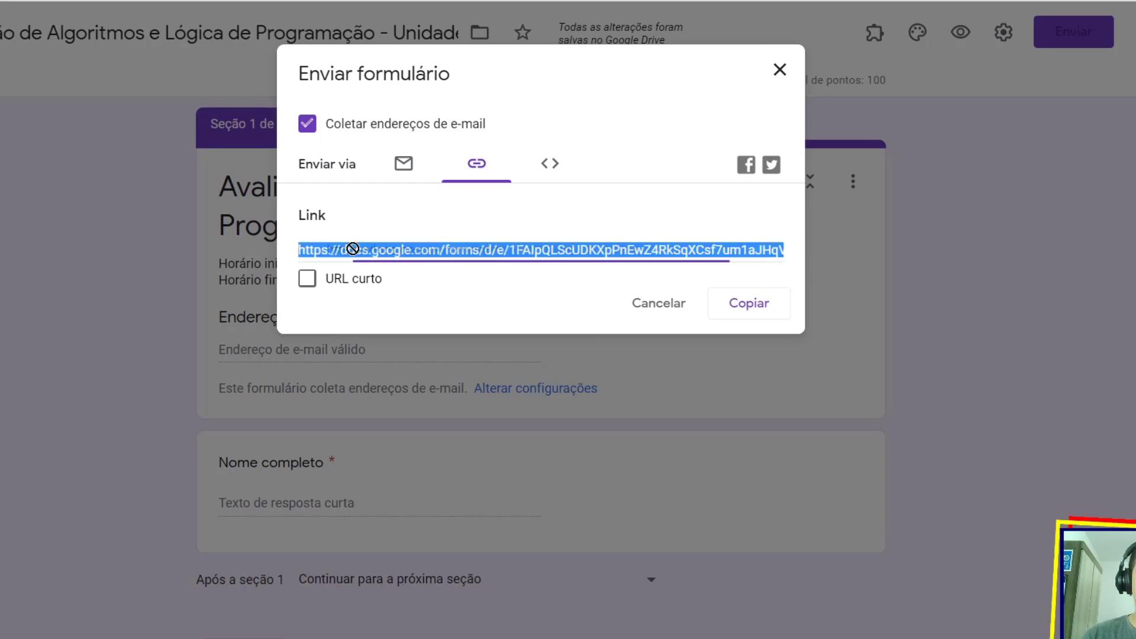
drag(356, 250, 527, 250)
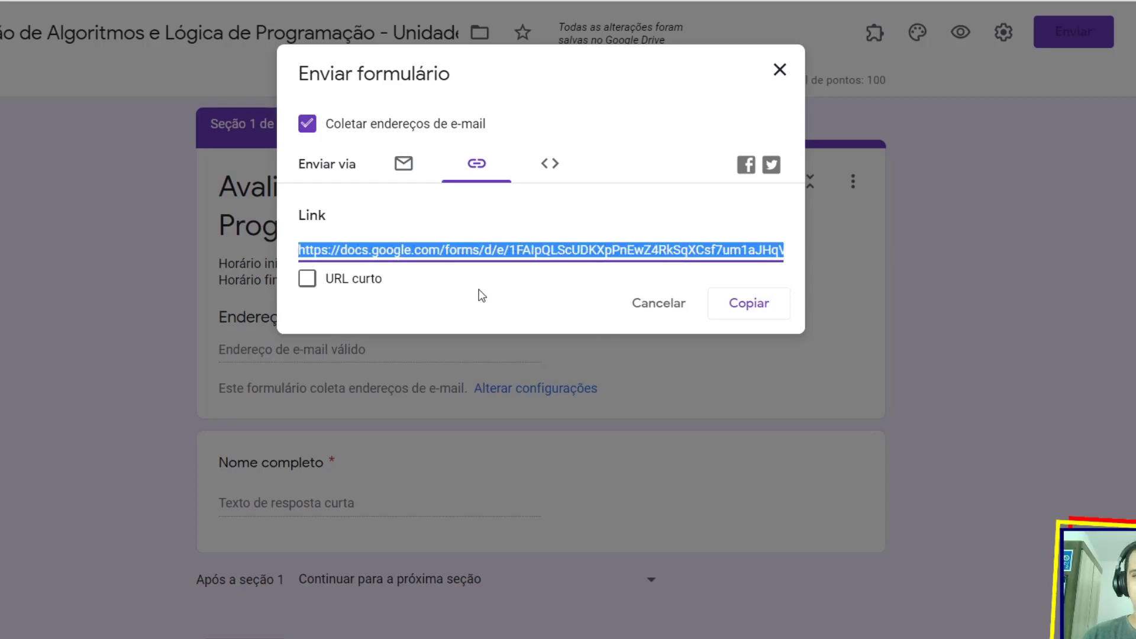
click(308, 279)
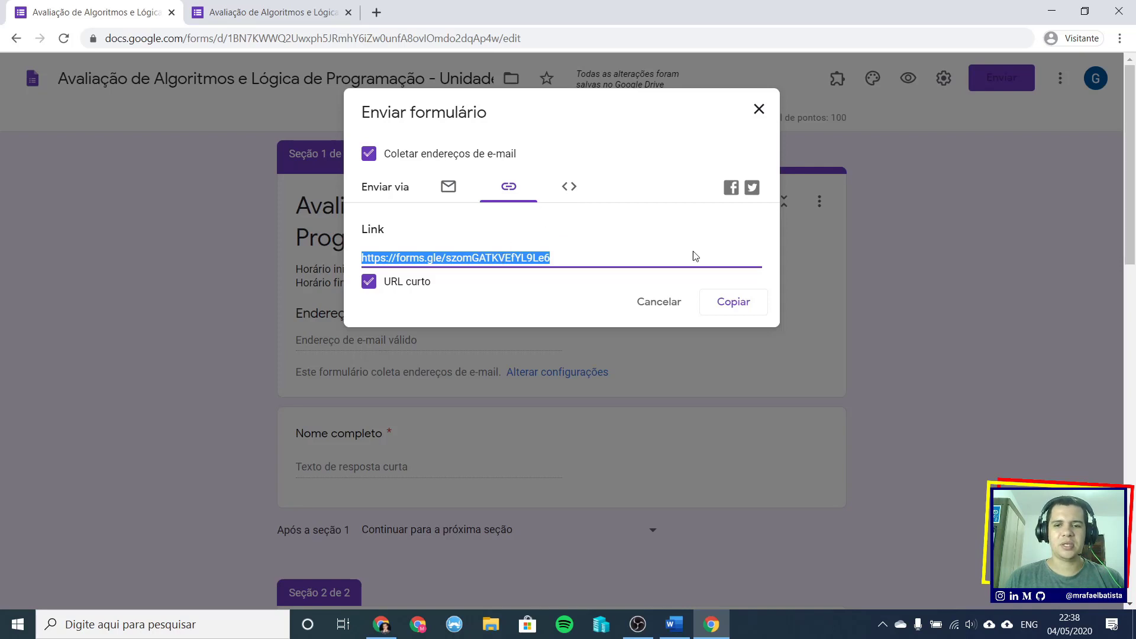
click(750, 306)
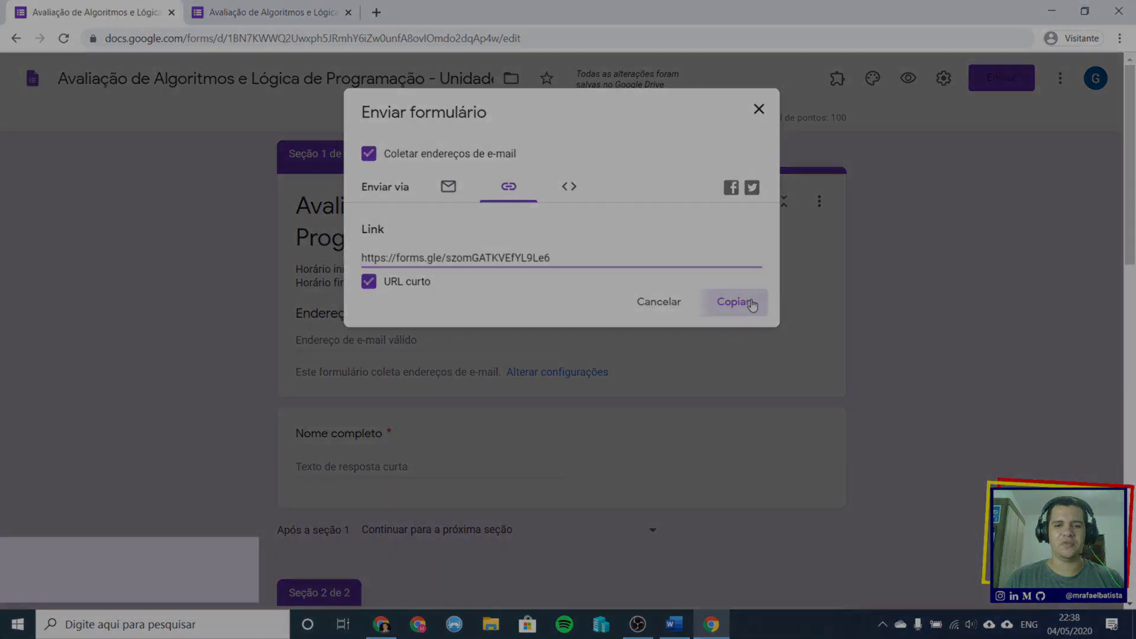
click(750, 308)
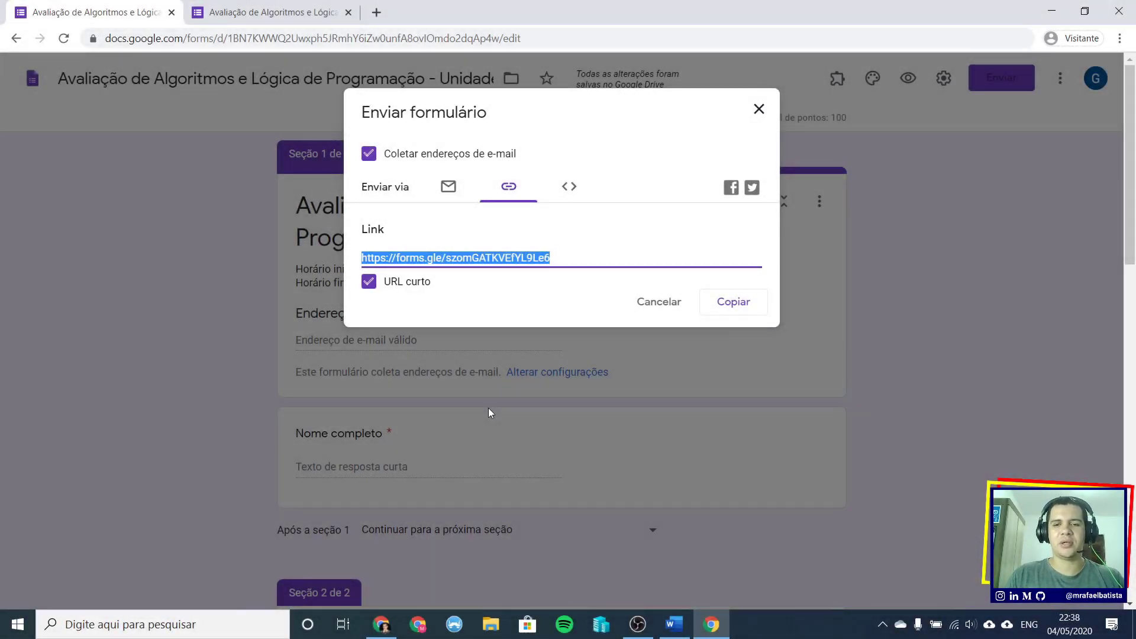
click(375, 17)
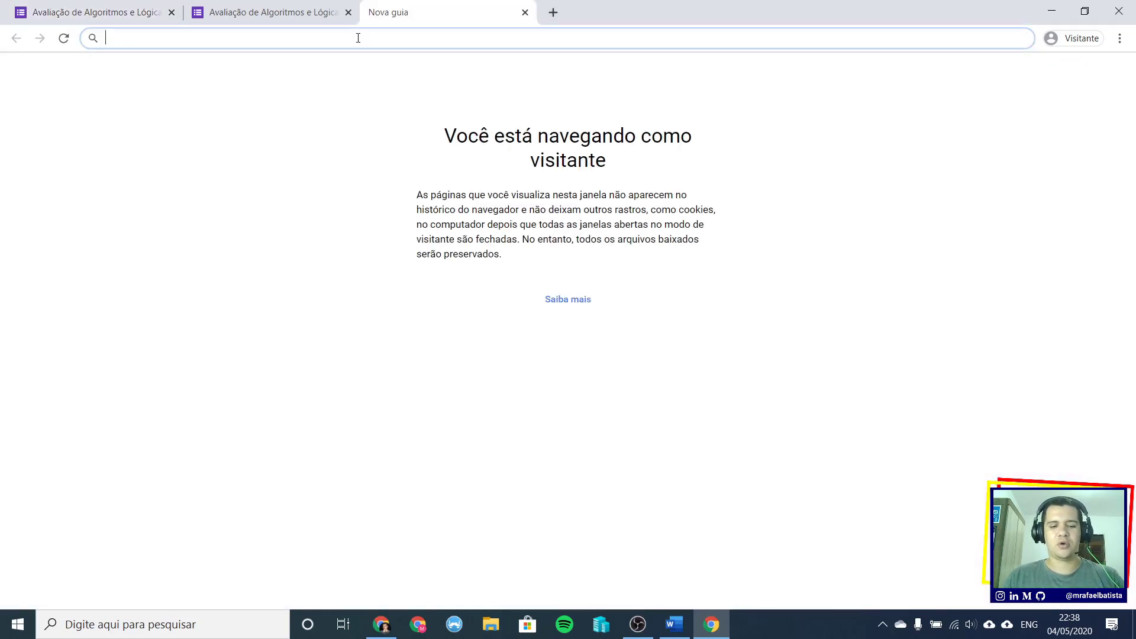
text(https://forms.gle/szomGATKVEfYL9Le6)
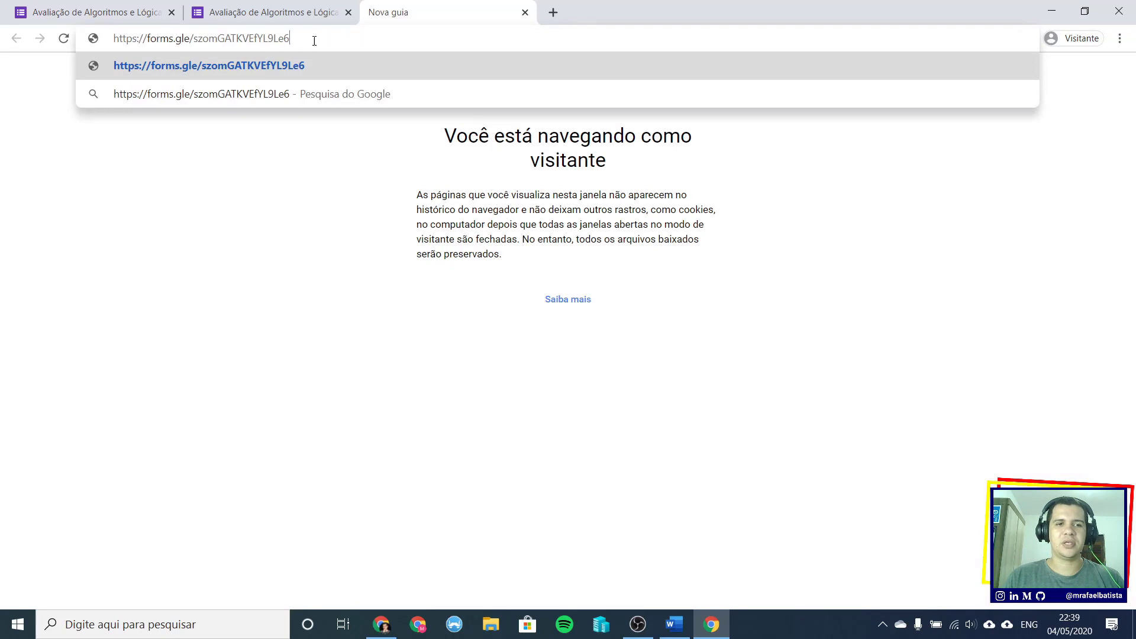
drag(314, 40, 107, 39)
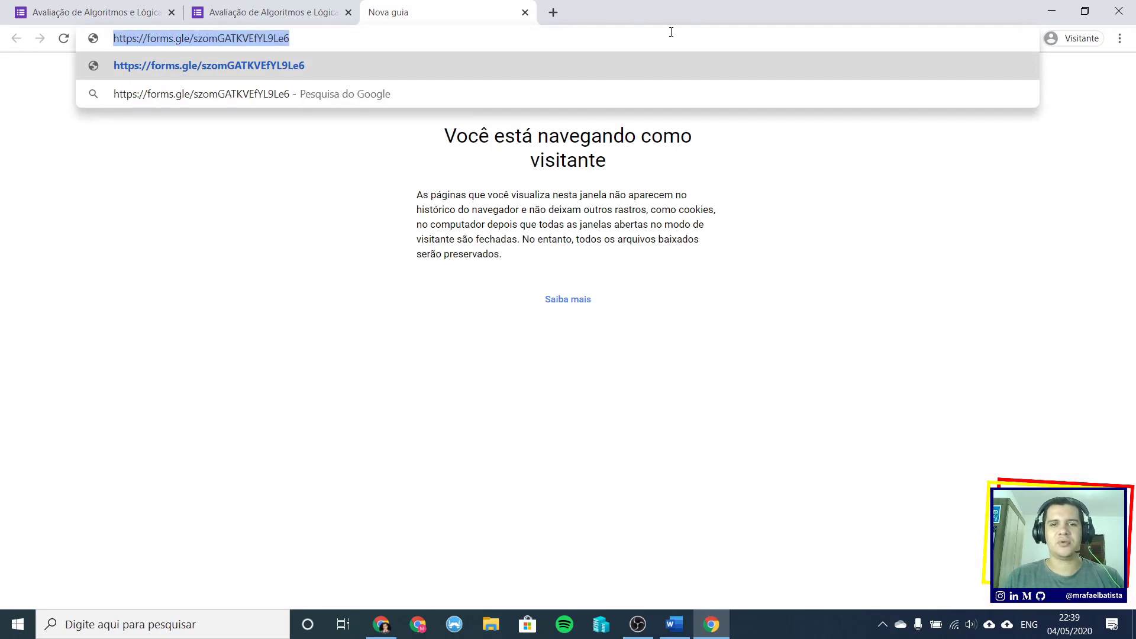
click(525, 12)
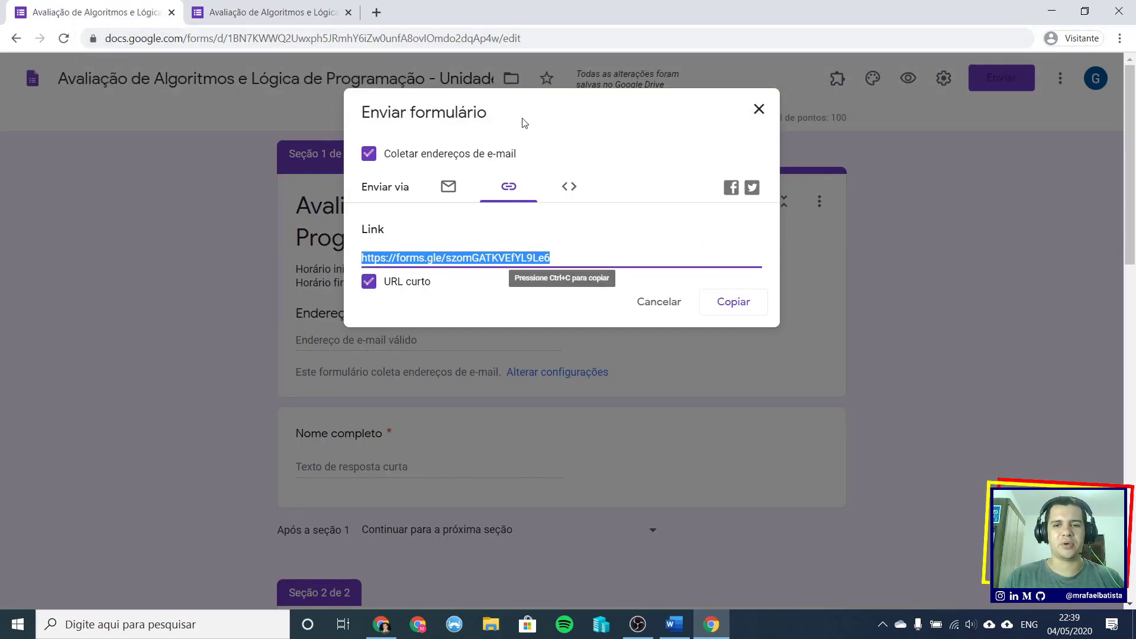
- Copy the short forms.gle link again and close the 'Enviar formulário' dialog
click(735, 304)
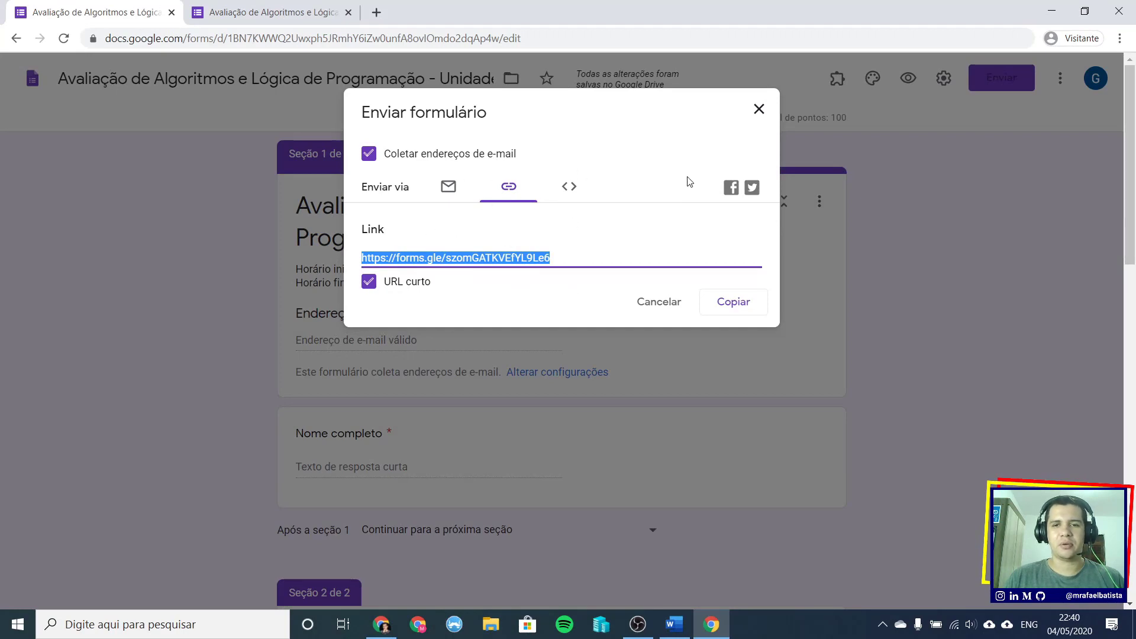
click(759, 109)
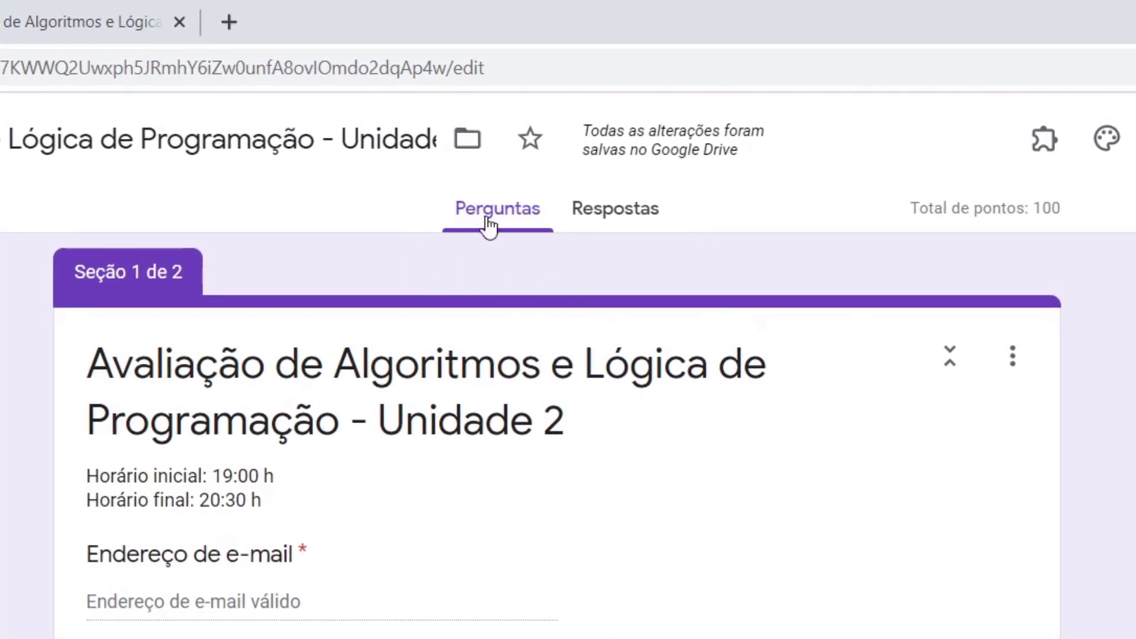
- In the Respostas tab, turn off 'Aceitando respostas' so the quiz stops taking answers
click(618, 215)
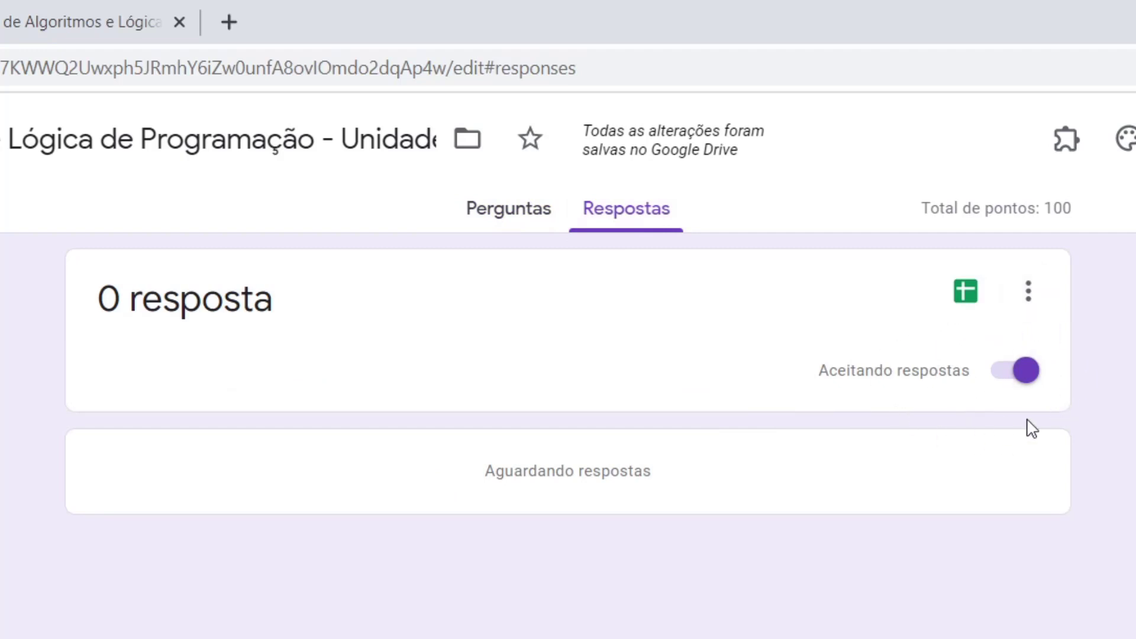
click(1014, 382)
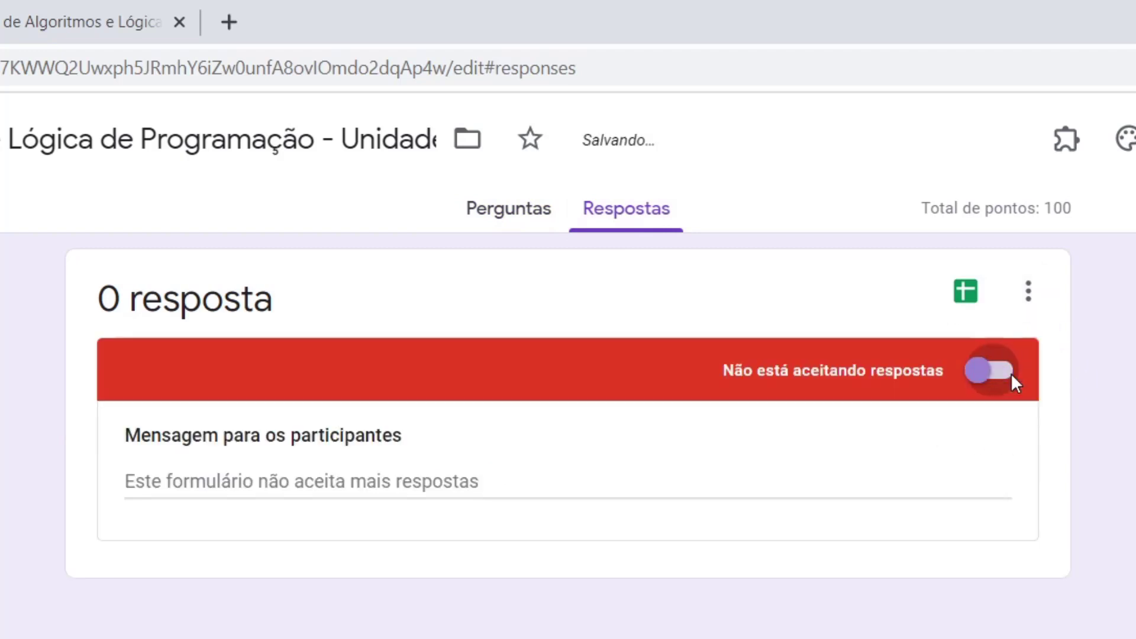